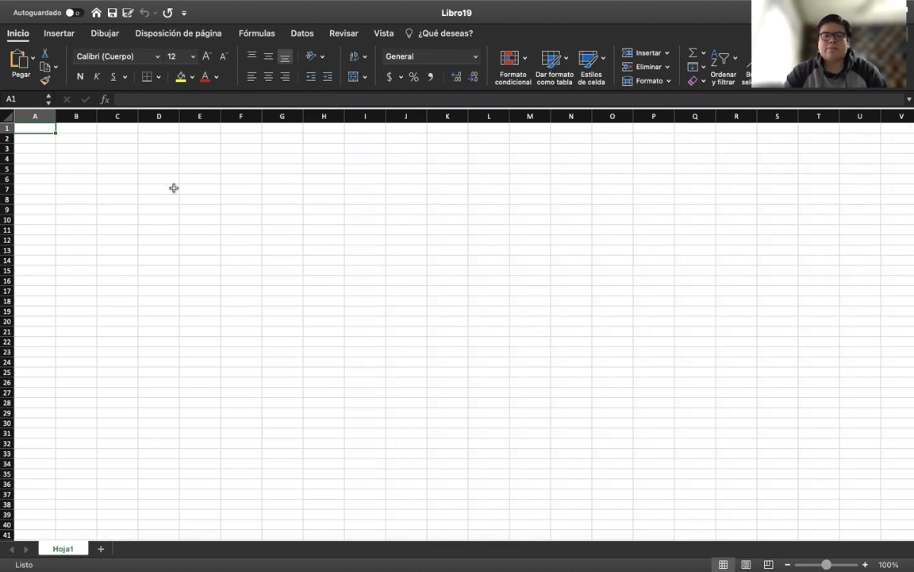
click(200, 189)
click(490, 279)
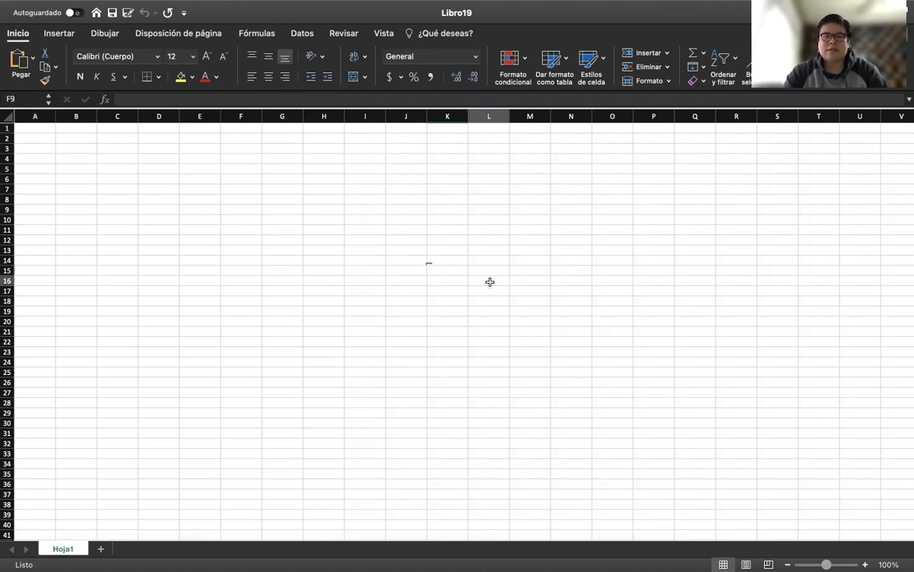
click(289, 305)
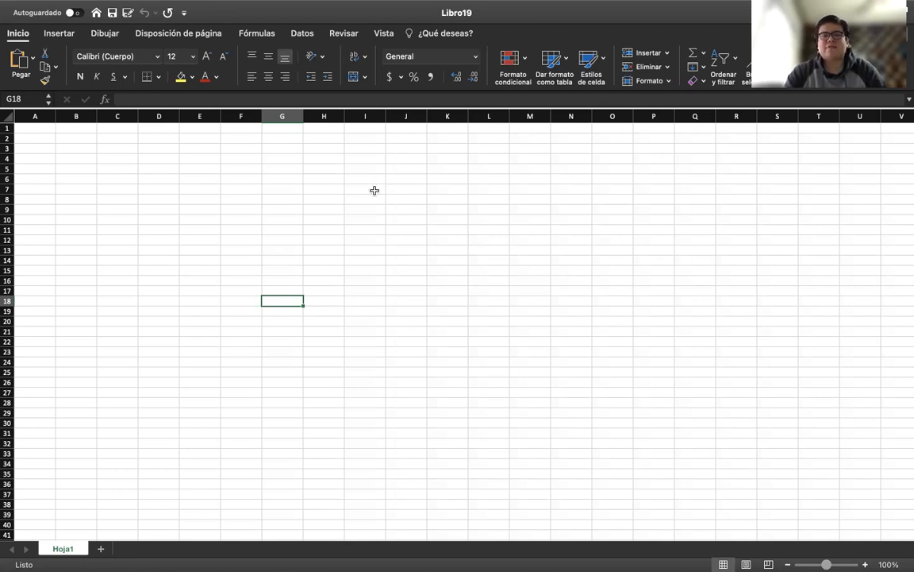
click(265, 218)
click(168, 249)
click(367, 239)
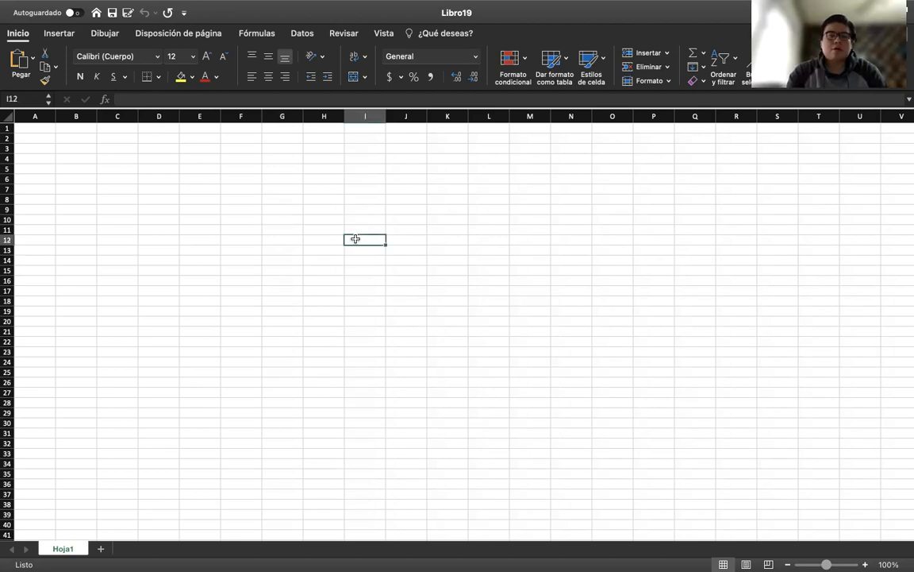
click(80, 158)
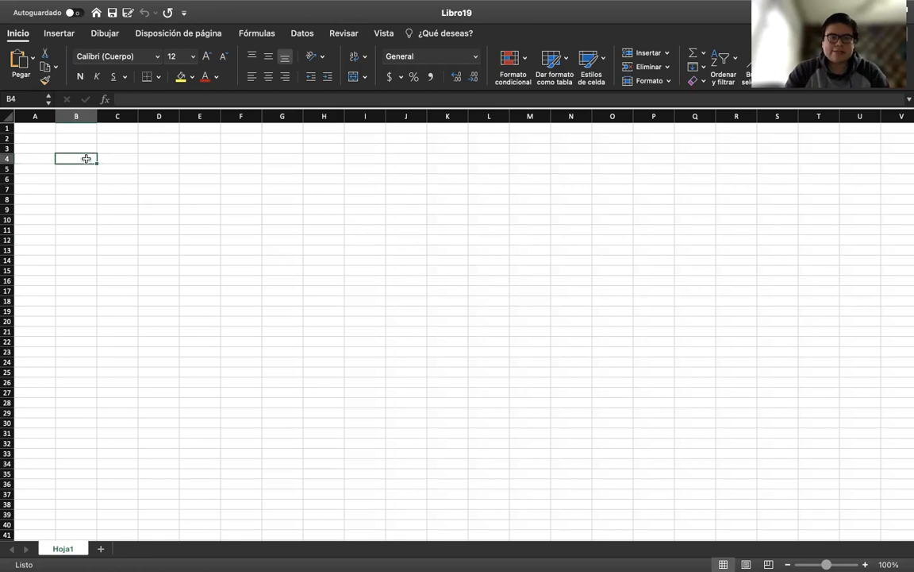
click(71, 145)
click(93, 198)
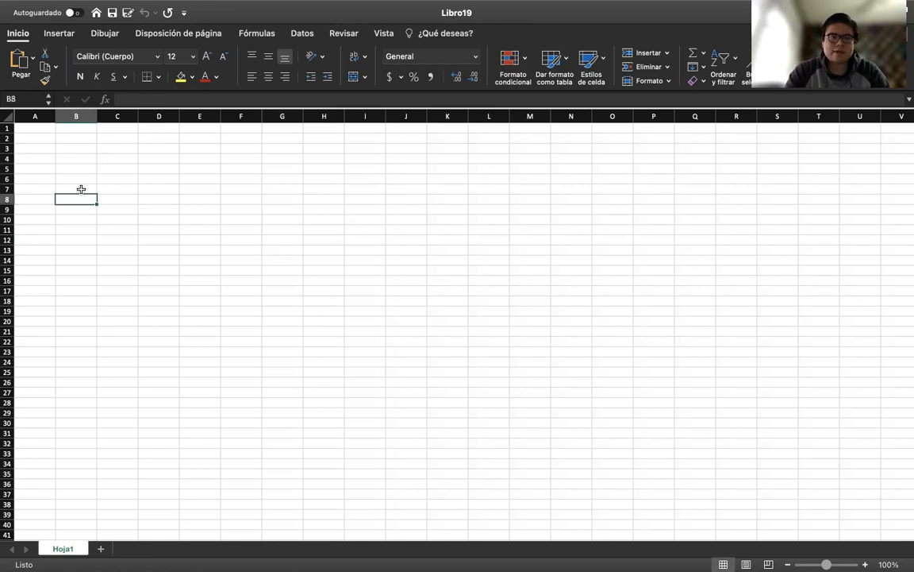
click(80, 188)
click(120, 185)
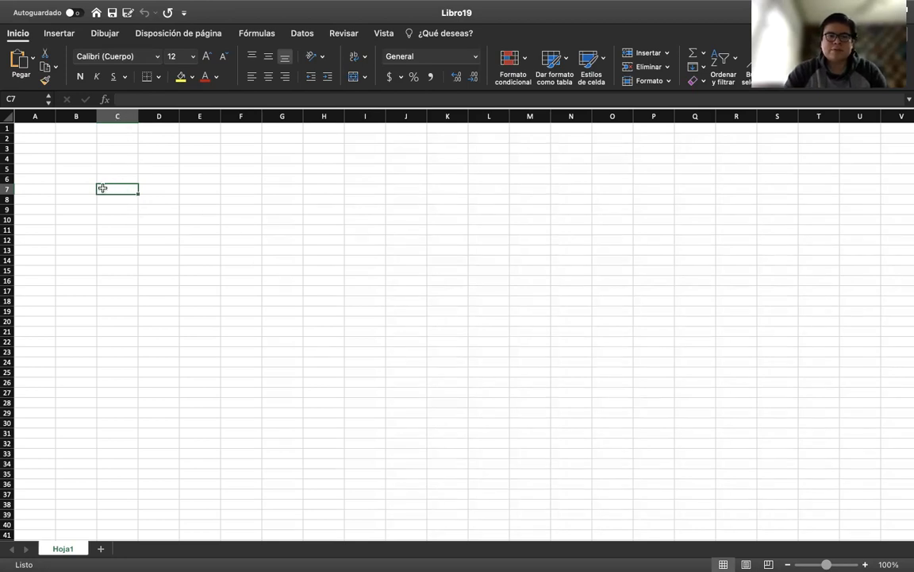
- Go directly to cell F10 by entering its cell reference
click(14, 98)
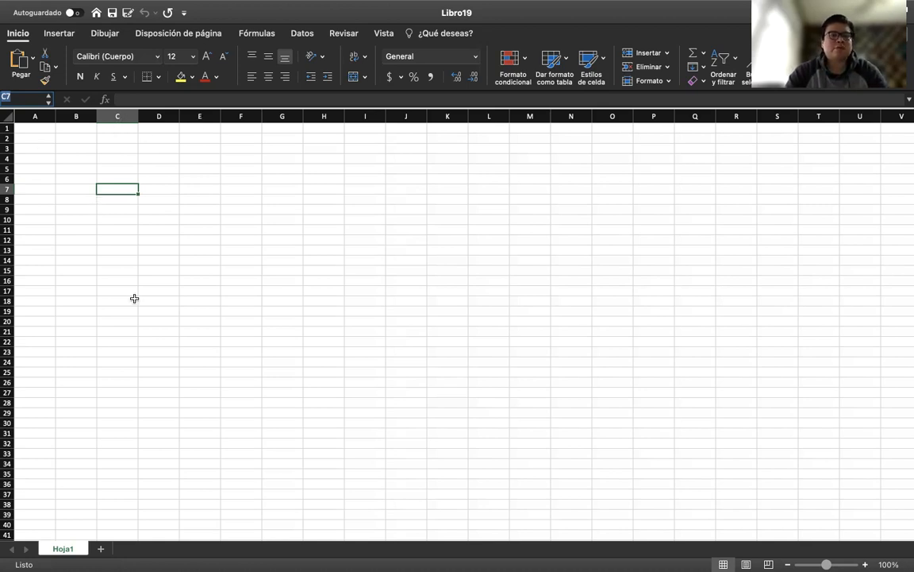
click(113, 188)
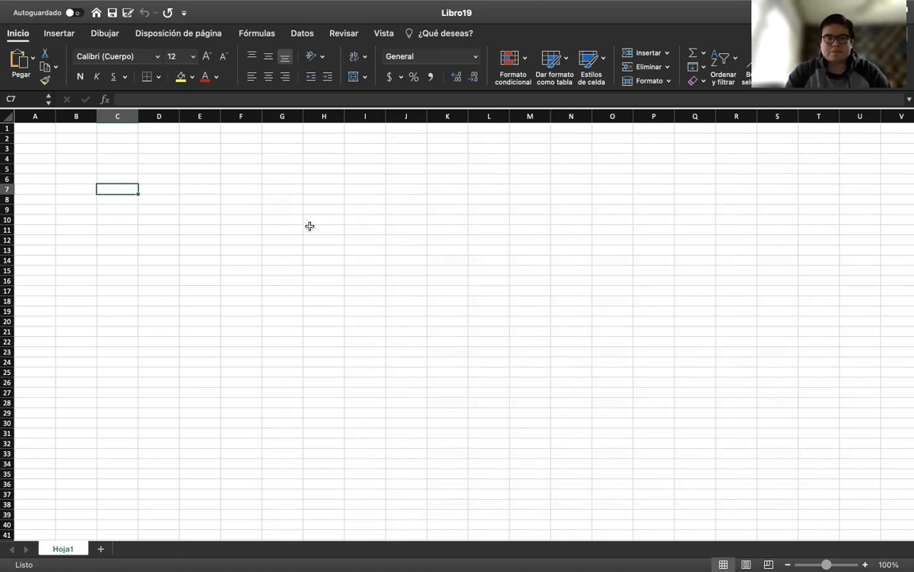
click(25, 97)
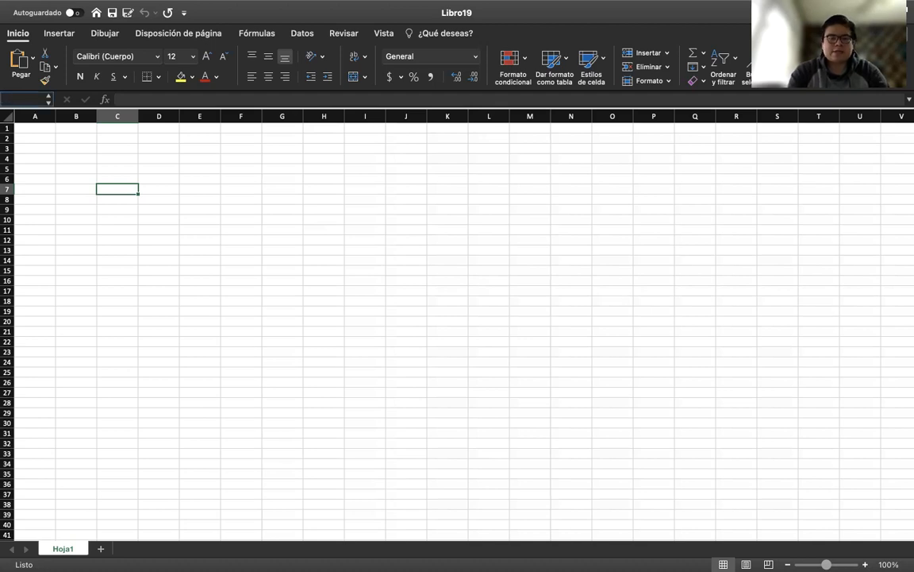
text(f10)
key(Return)
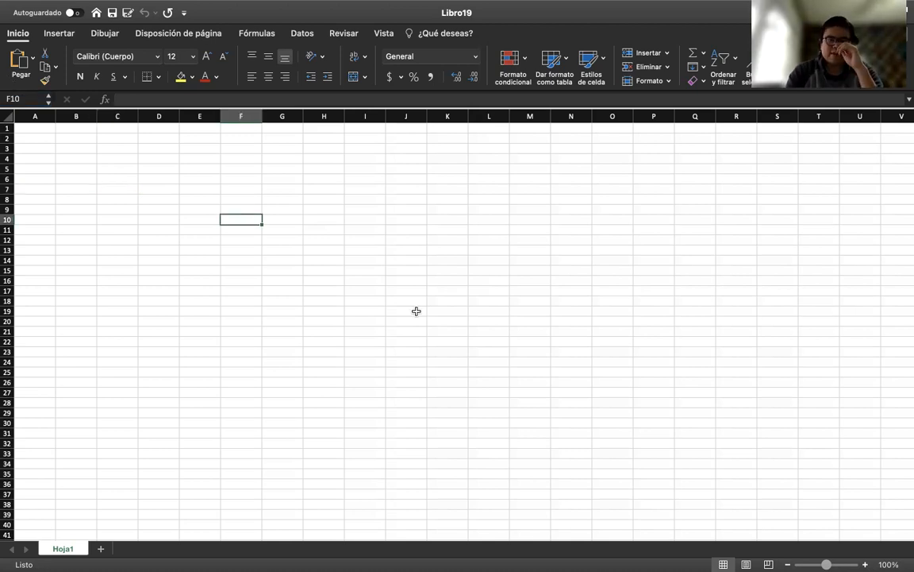
click(374, 312)
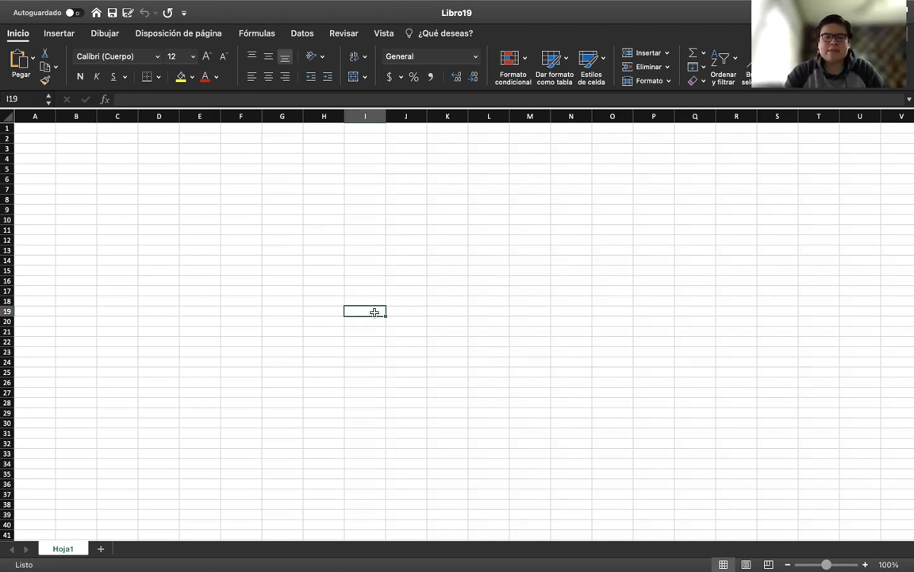
- Enter the text "Hola" in cell B5 and the number 90 in cell B6
click(68, 208)
click(75, 172)
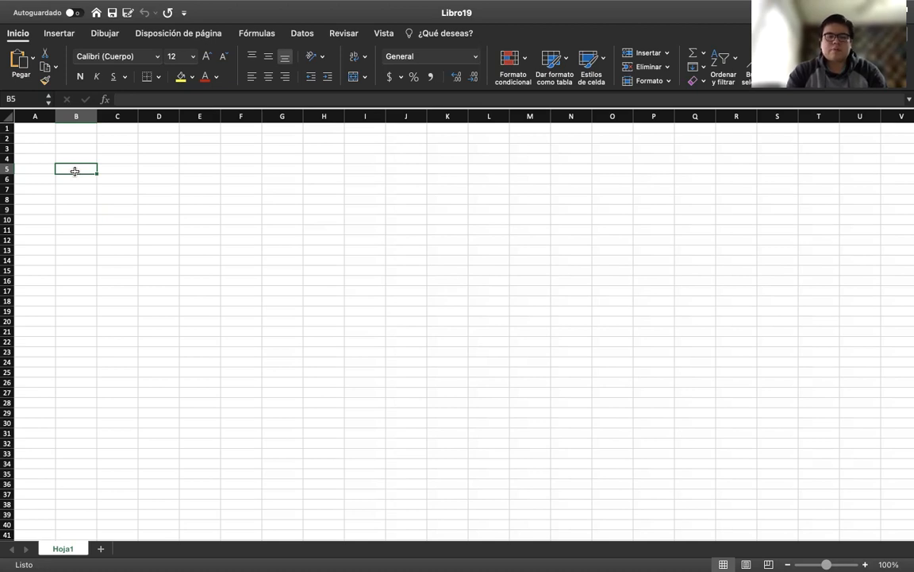
double_click(74, 171)
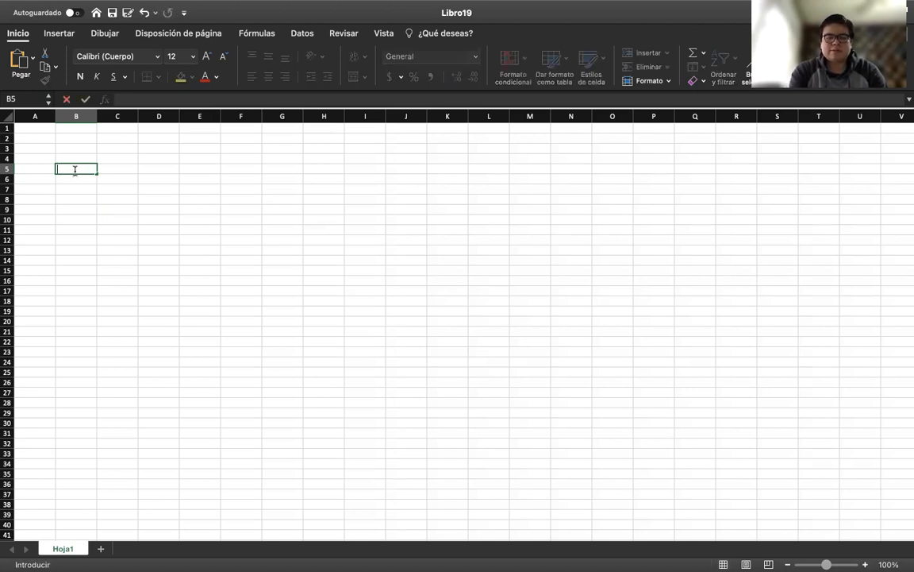
text(Hola)
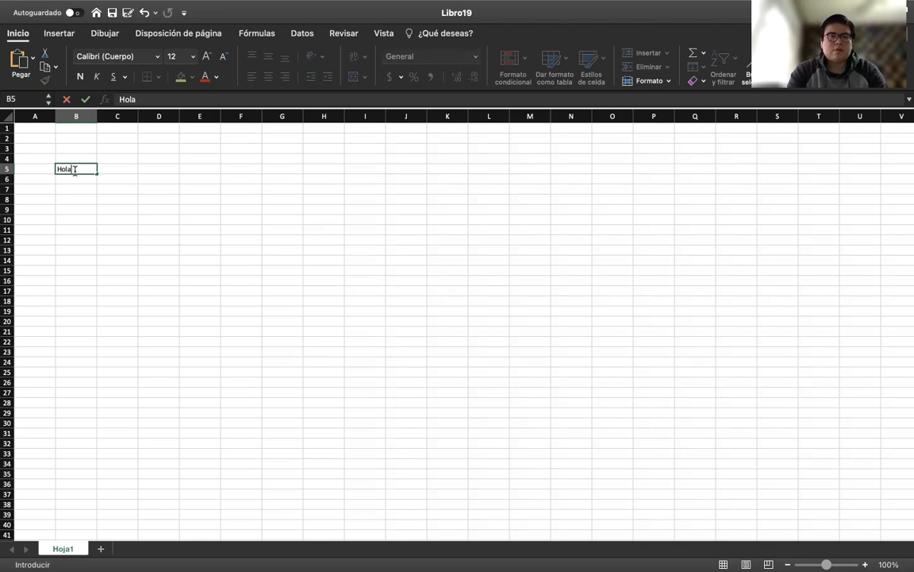
click(74, 181)
text(90)
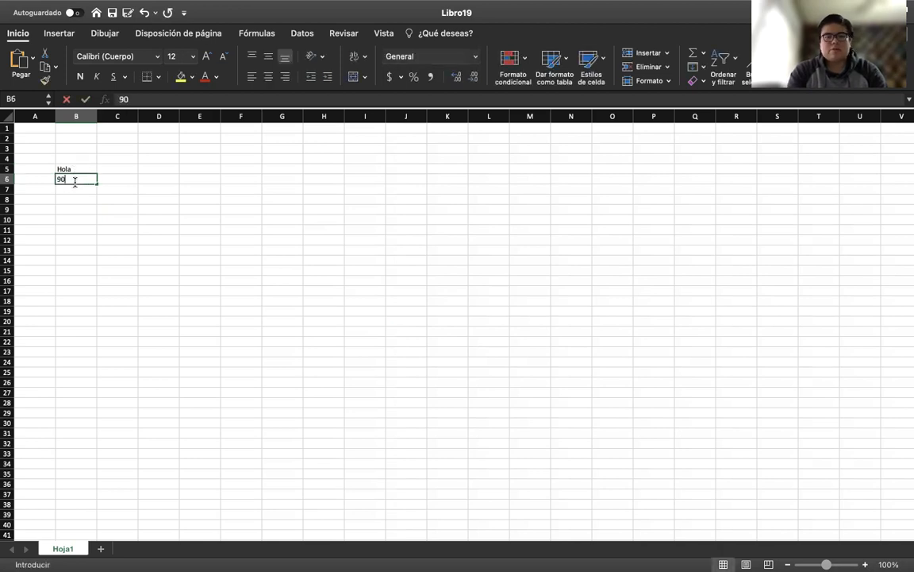
click(143, 213)
- Clear the contents of cells B5 and B6
click(80, 169)
key(Delete)
click(77, 207)
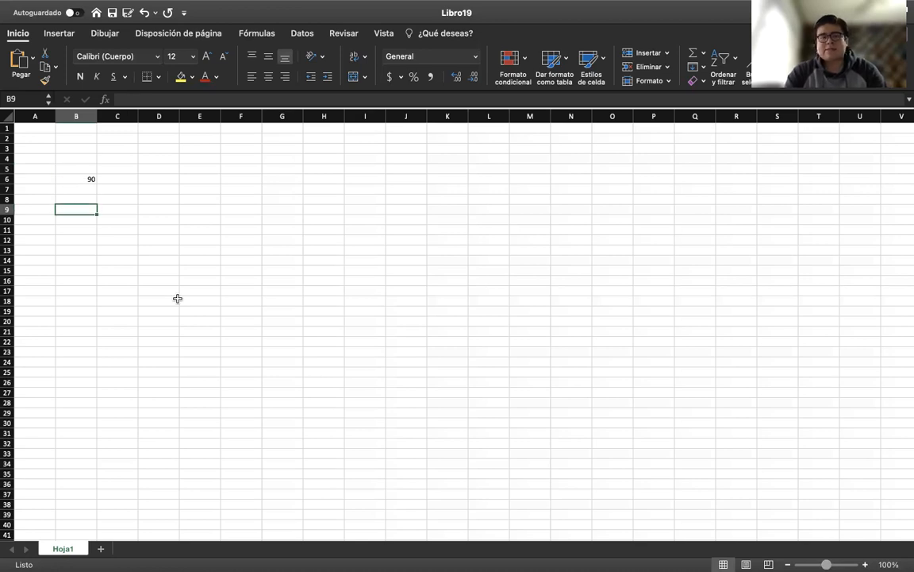
click(170, 257)
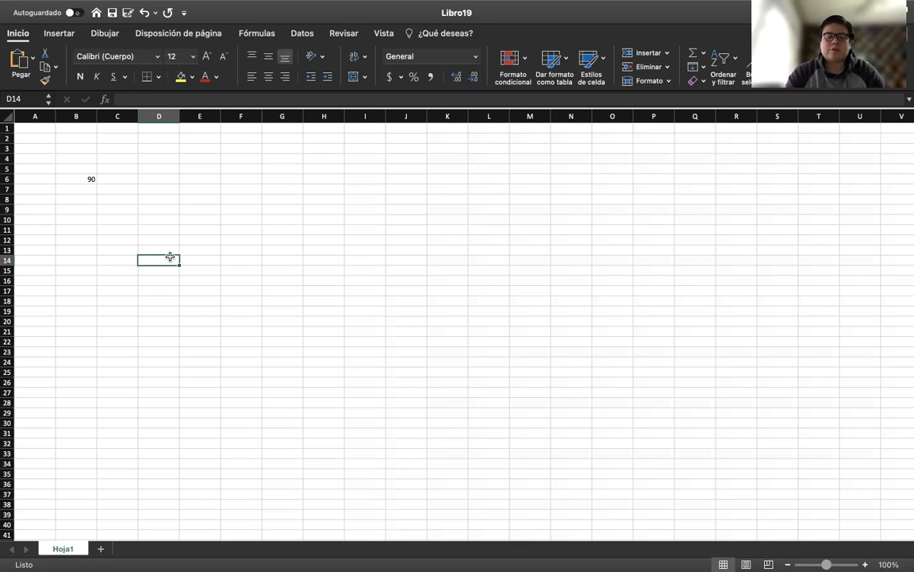
click(108, 187)
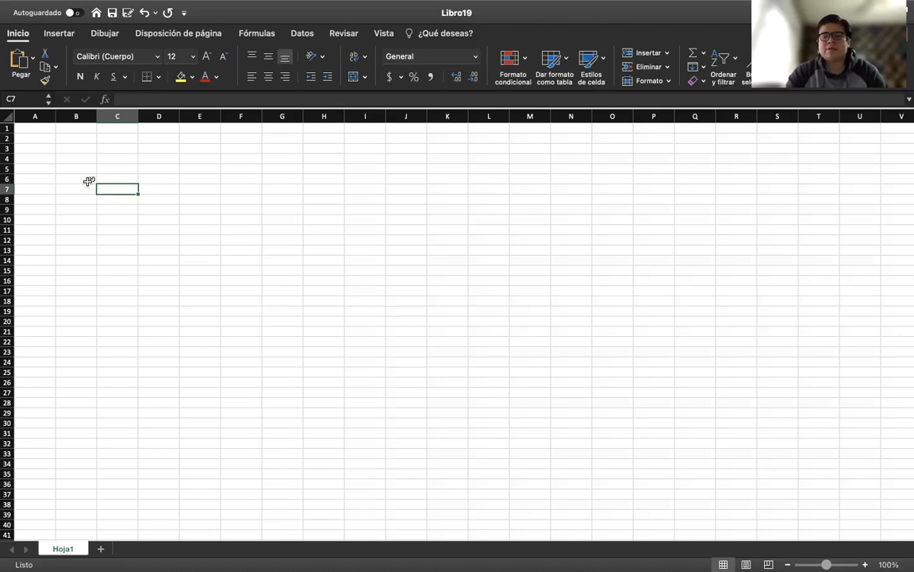
click(81, 180)
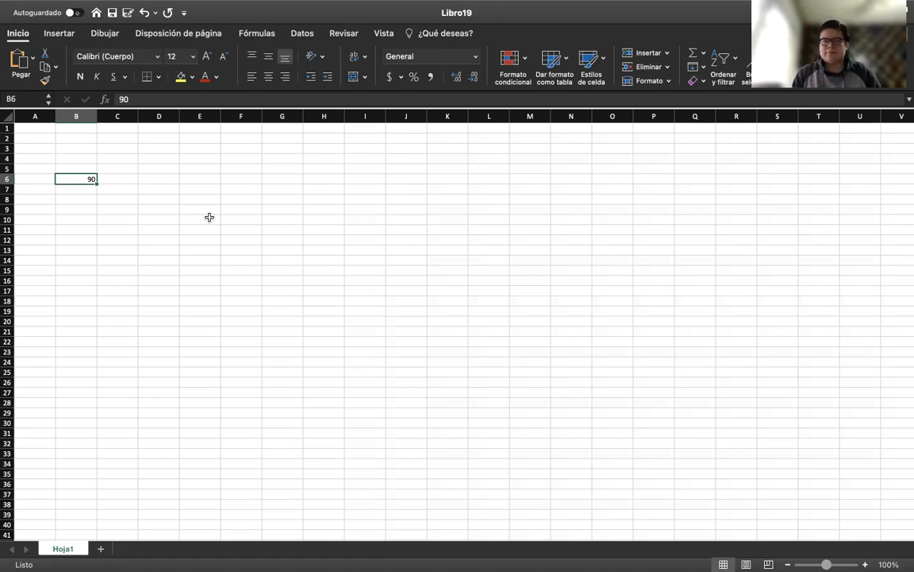
key(Delete)
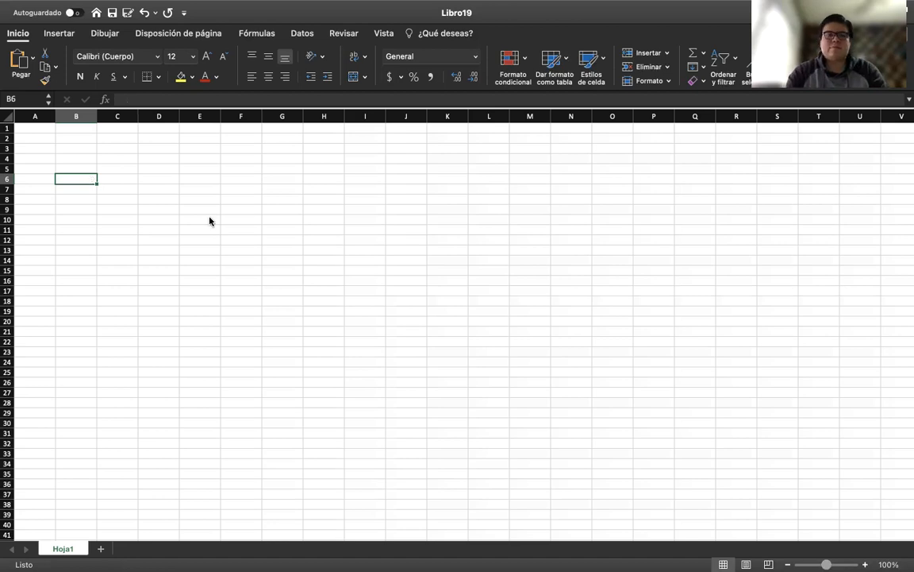
- Try the symbols +, -, *, / and ( one after another in cell B6, erasing each one and leaving the cell empty
click(100, 210)
click(77, 174)
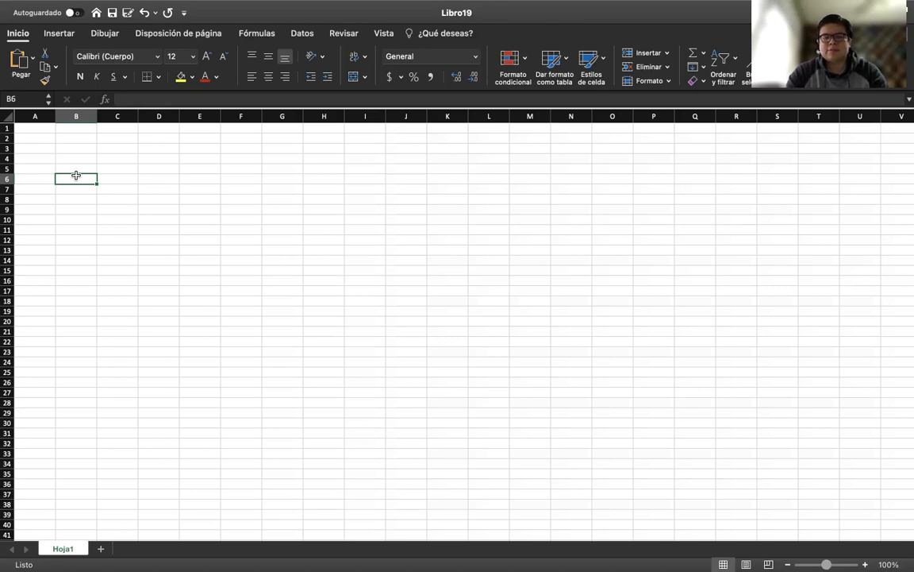
text(+)
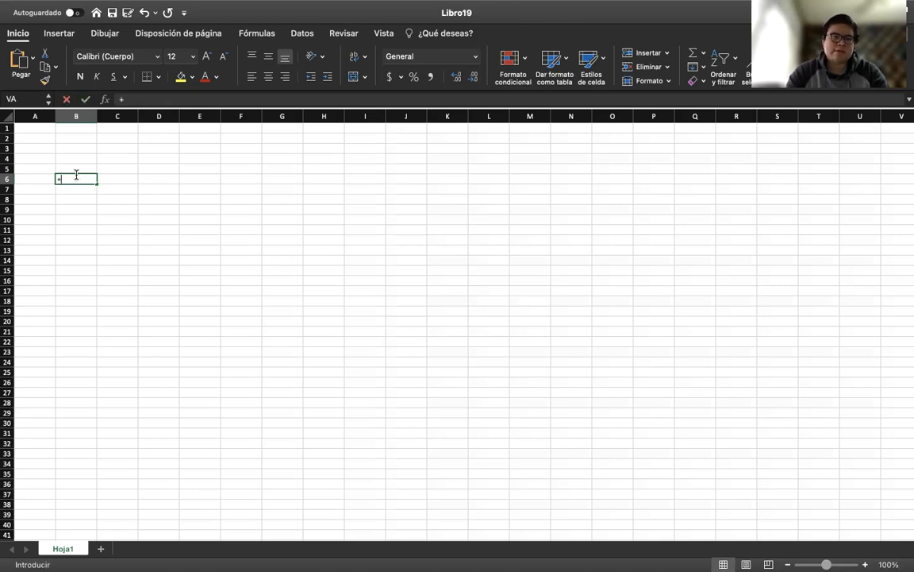
click(127, 209)
key(BackSpace)
key(BackSpace)
key(BackSpace)
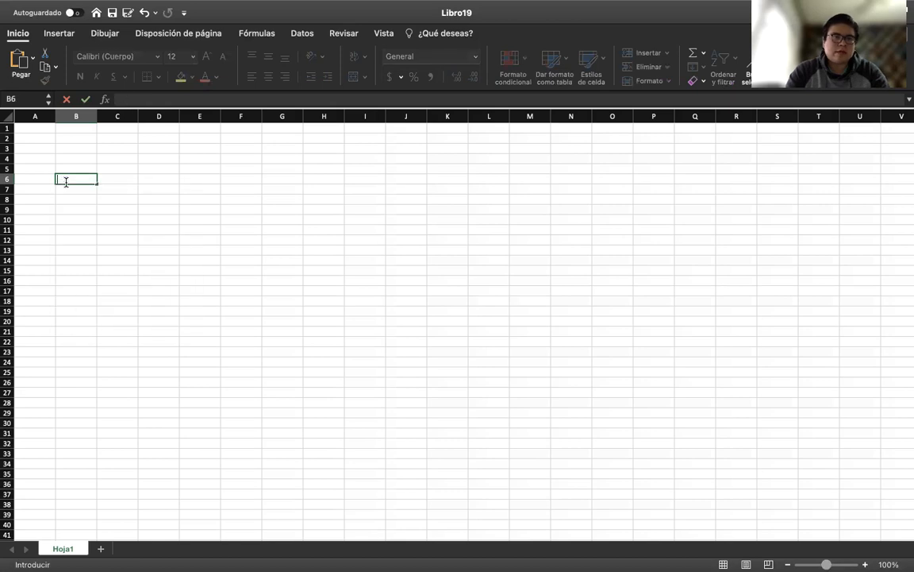
text(+)
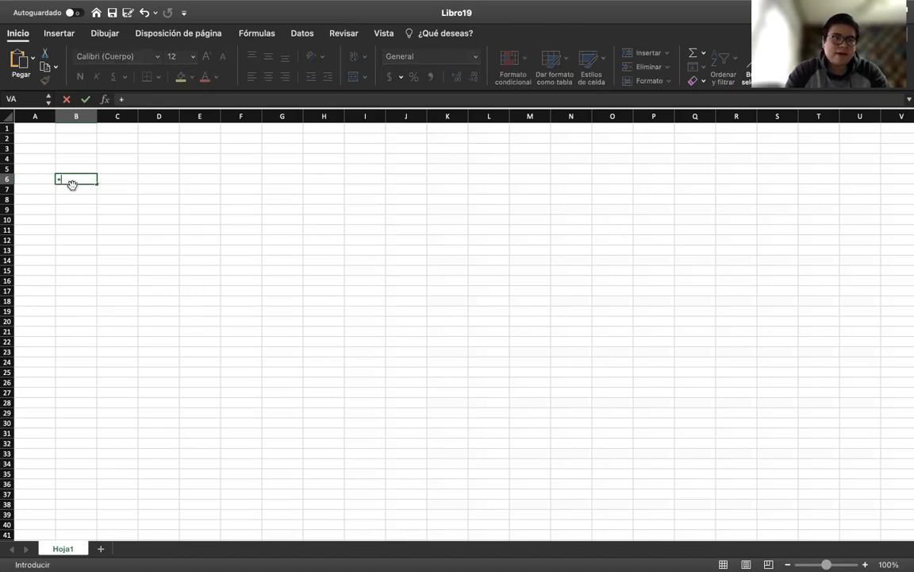
key(BackSpace)
text(-)
key(BackSpace)
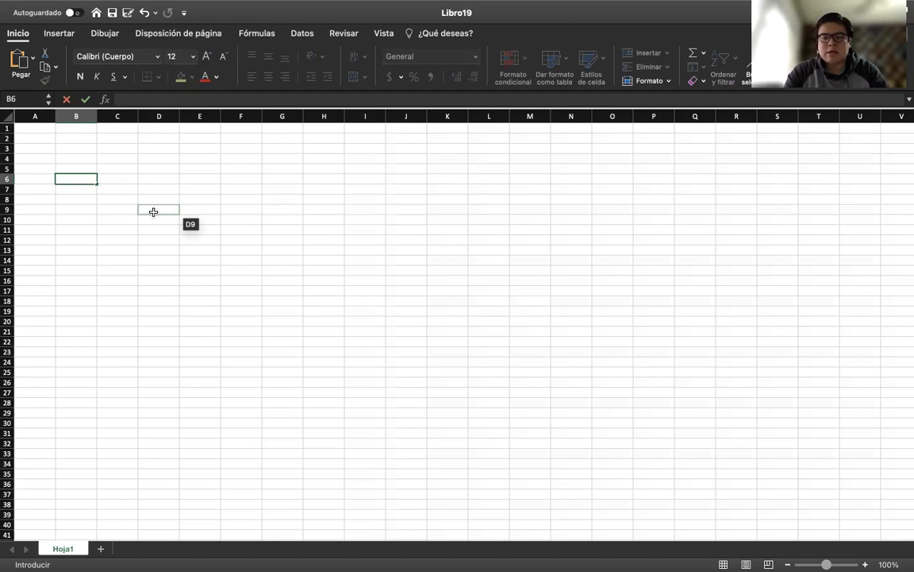
text(*)
key(BackSpace)
text(/)
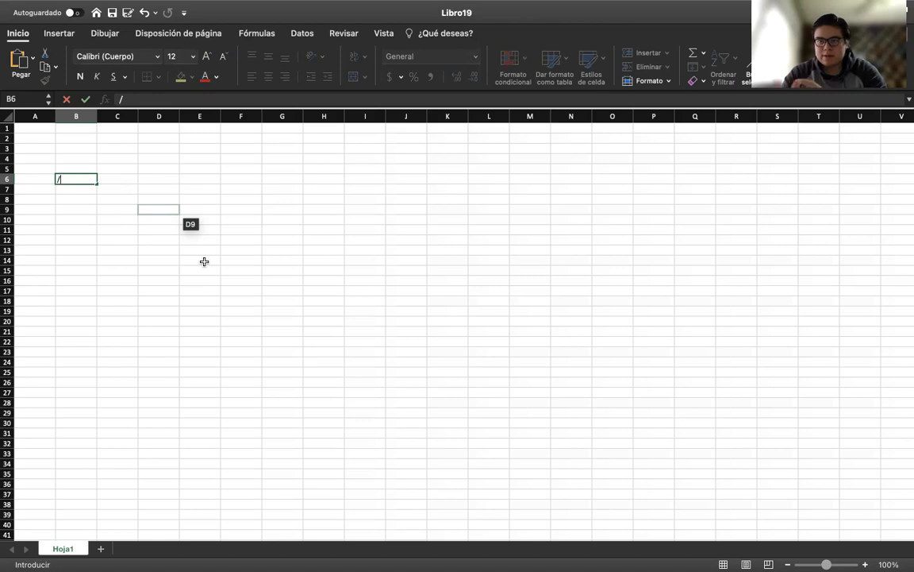
key(BackSpace)
text(()
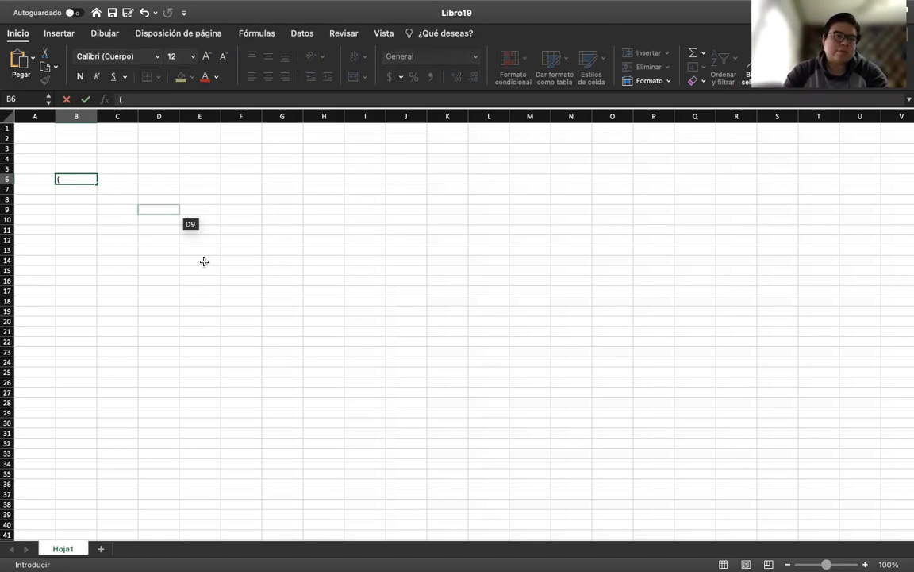
key(BackSpace)
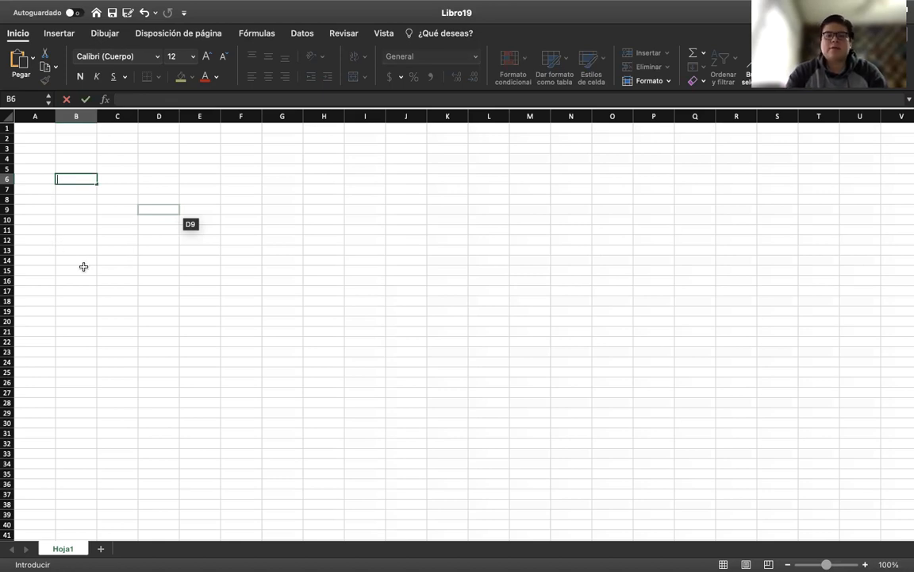
click(184, 320)
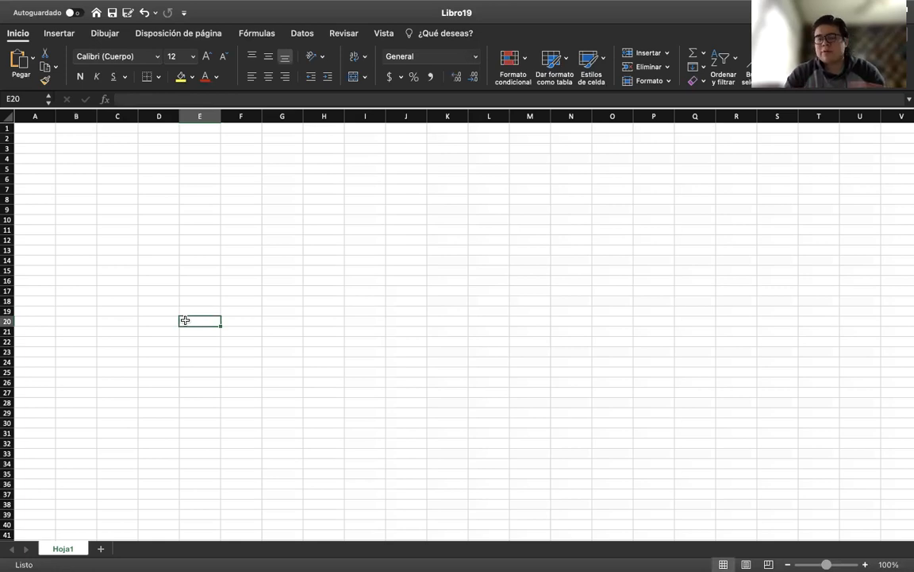
- Enter the numbers 1, 2, 3 and 4 down cells B4 to B7
click(50, 188)
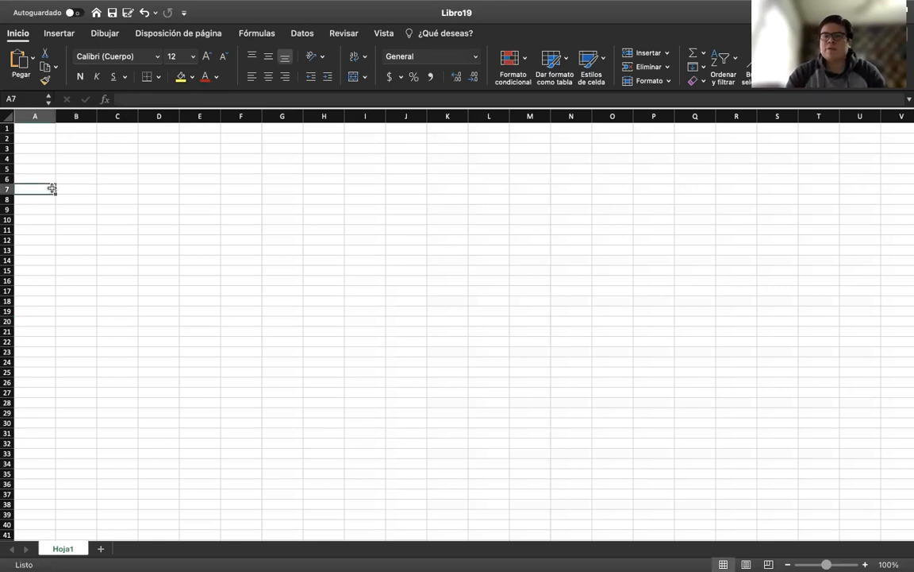
click(79, 154)
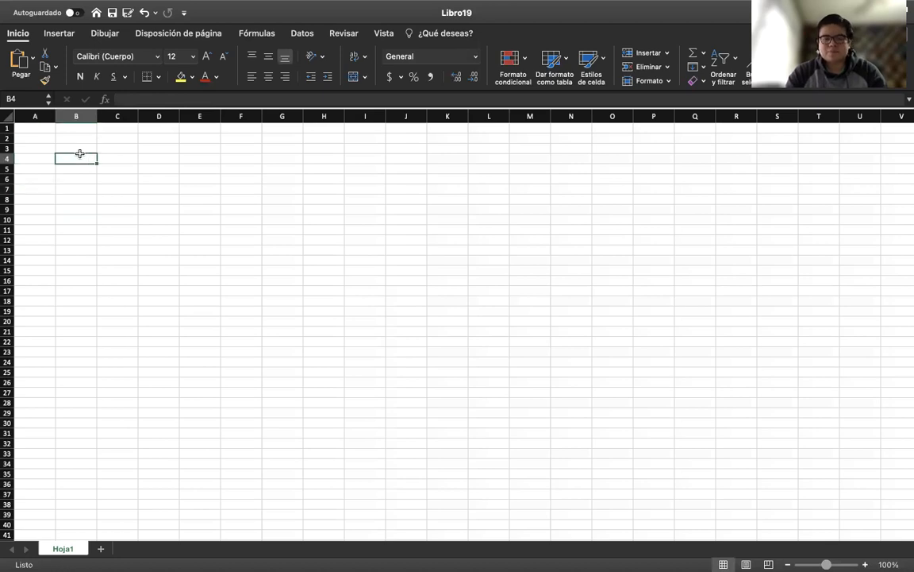
text(1)
key(Return)
text(2)
key(Return)
text(3)
key(Return)
text(4)
click(126, 245)
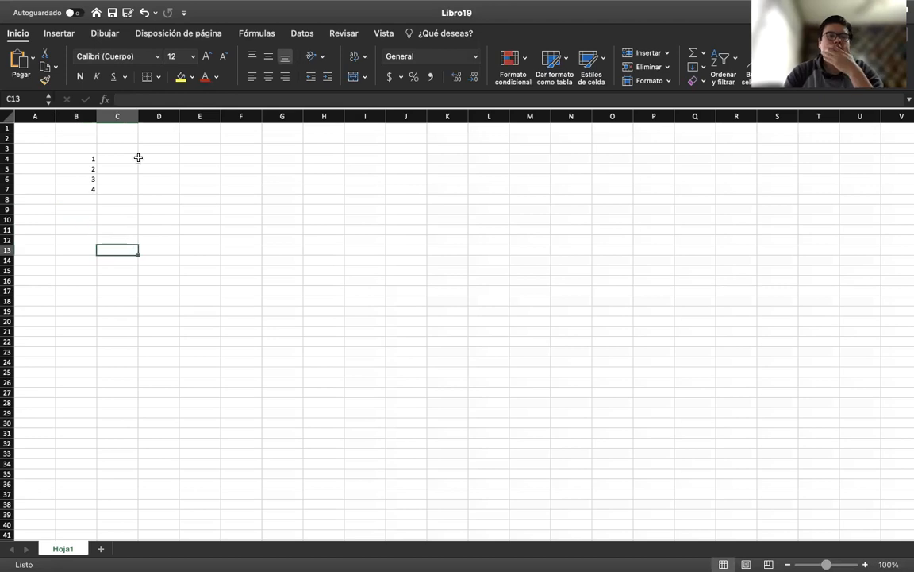
- Enter the operation labels "Suma" in cell D4 and "Rest" in cell D5
click(152, 161)
text(Suma)
key(Return)
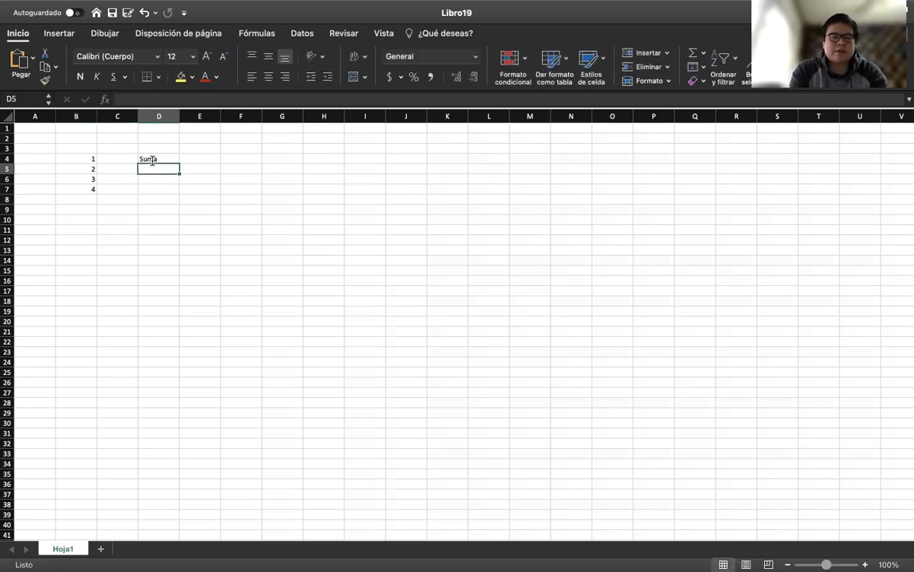
text(Rest)
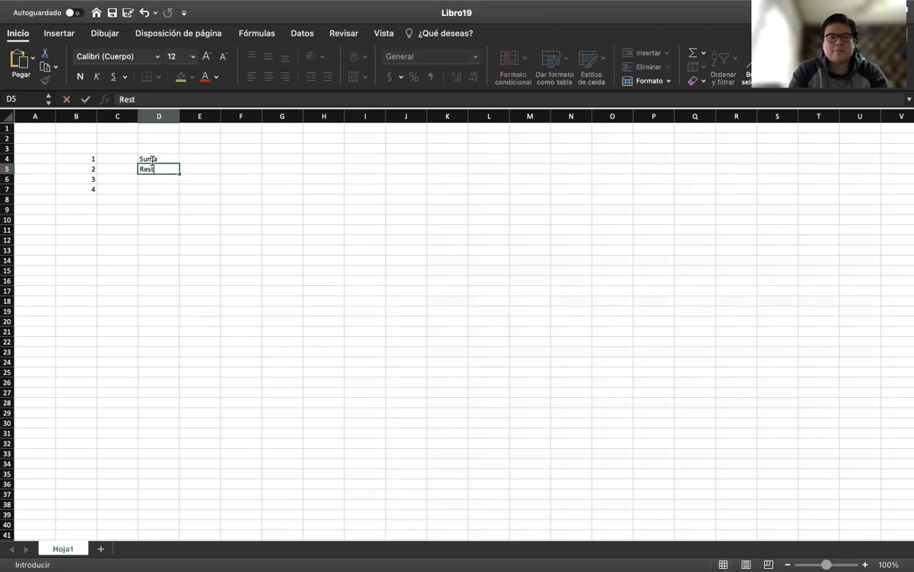
key(Return)
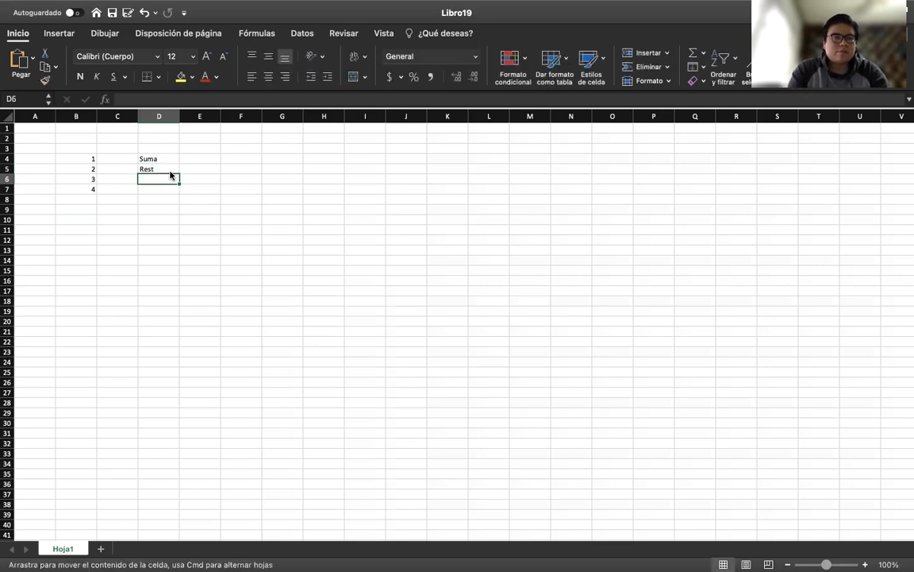
- Replace the label in cell D5 with "Resta" and enter "Multiplicación" in D6 and "Sivisión" in D7
click(162, 167)
key(Delete)
text(Resta)
key(Return)
text(Multiplicación)
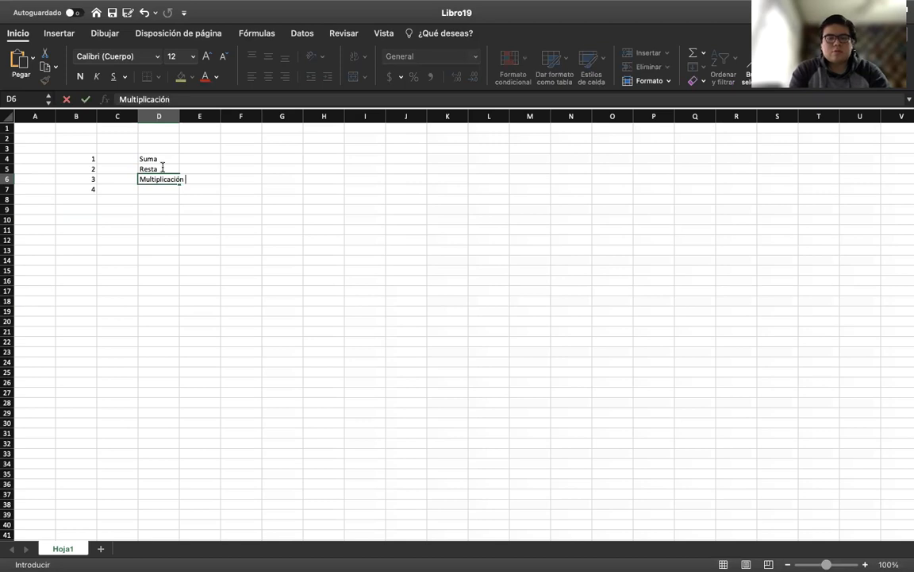
key(Return)
text(Sivi)
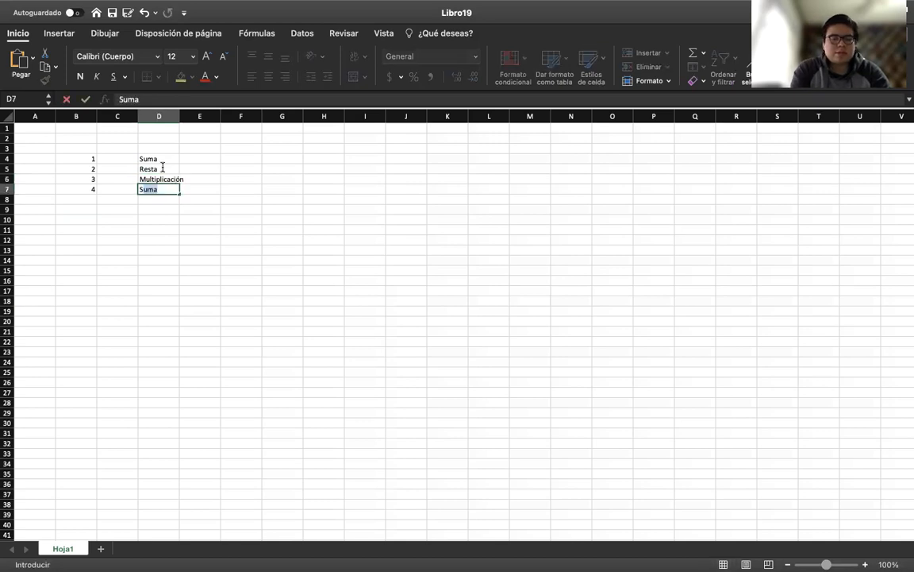
text(sión)
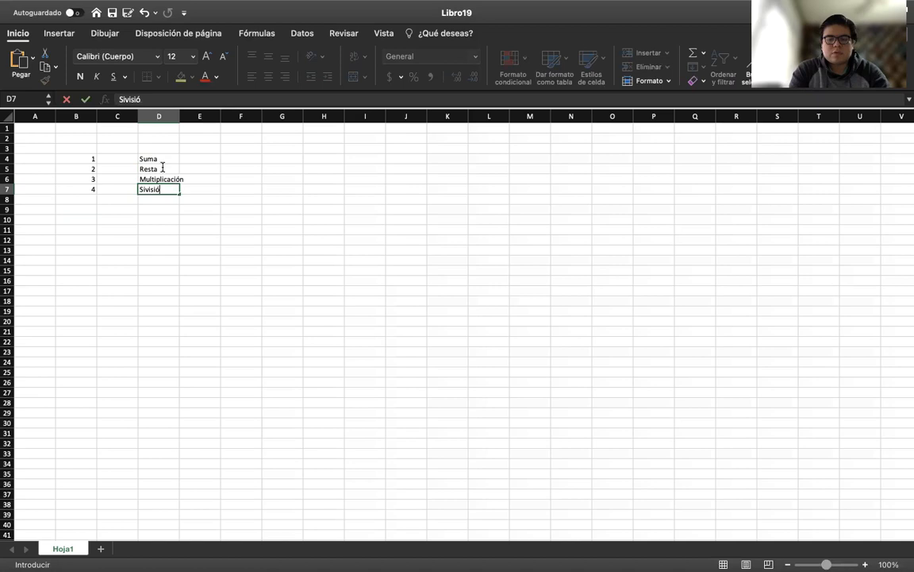
click(173, 258)
- Clear the numbers in cells B4 to B7 and enter 10 in B4 and 5 in B5
drag(87, 158, 90, 194)
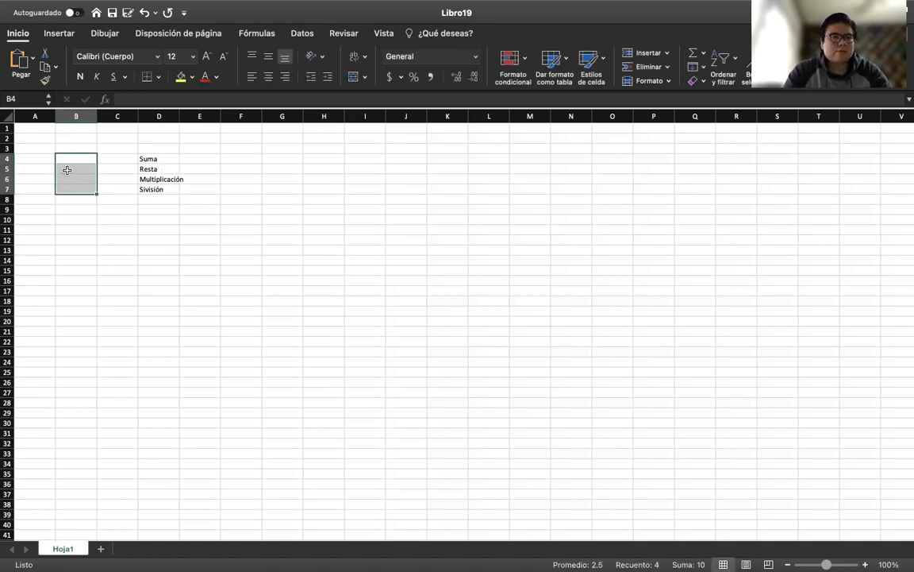
click(72, 157)
text(10)
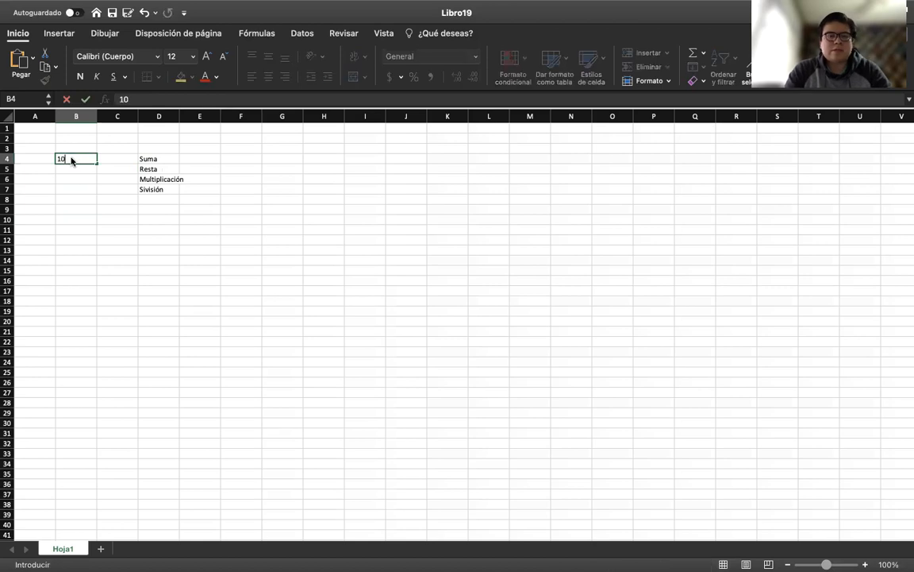
key(Return)
text(5)
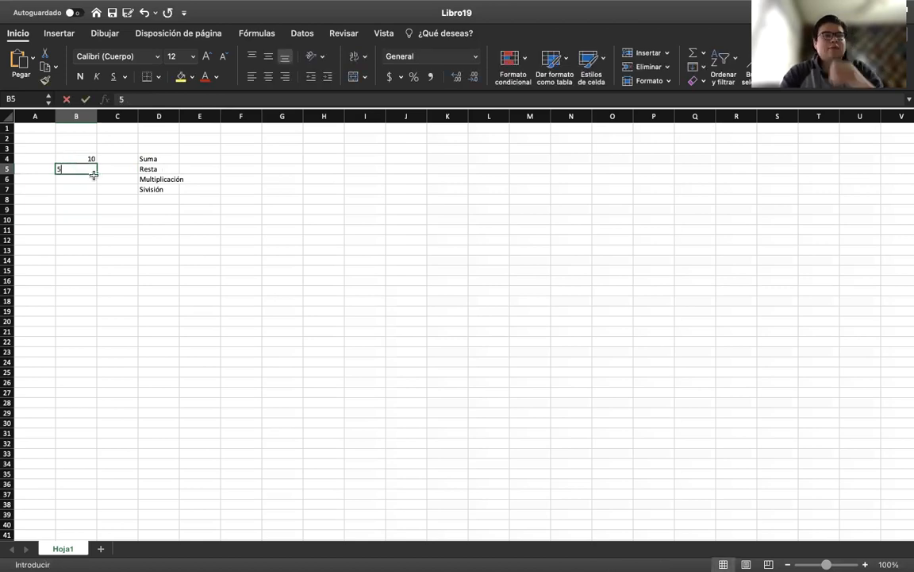
click(274, 285)
- Examine the two operands in cells B4 and B5
click(192, 159)
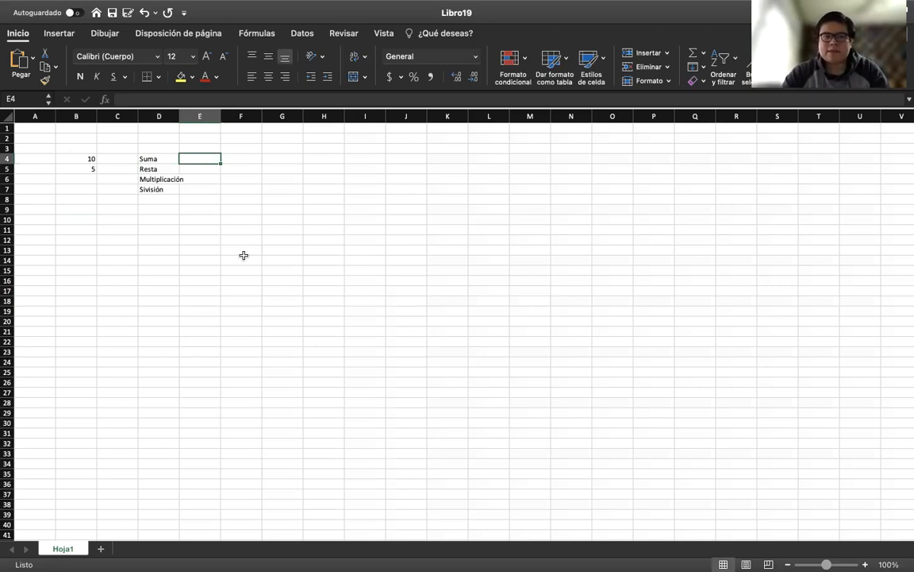
click(86, 159)
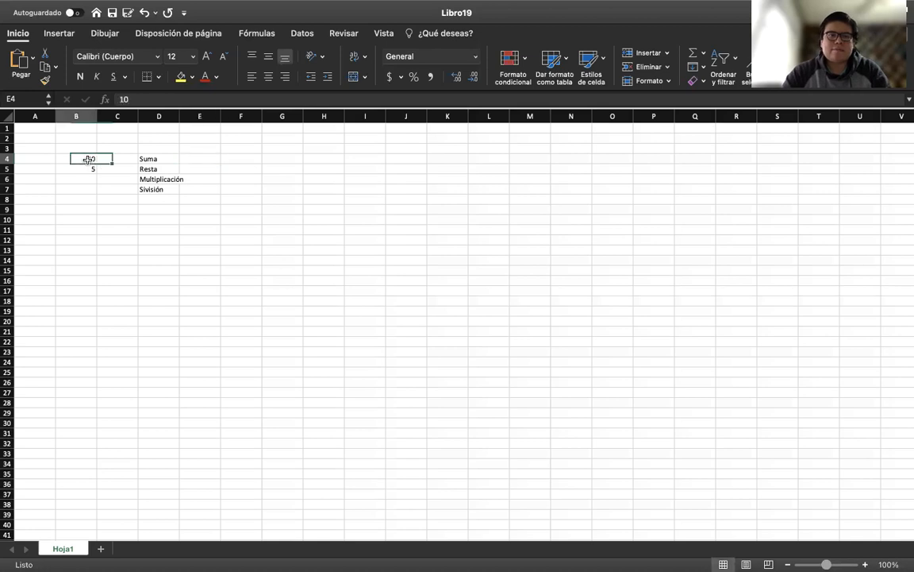
click(75, 170)
click(67, 159)
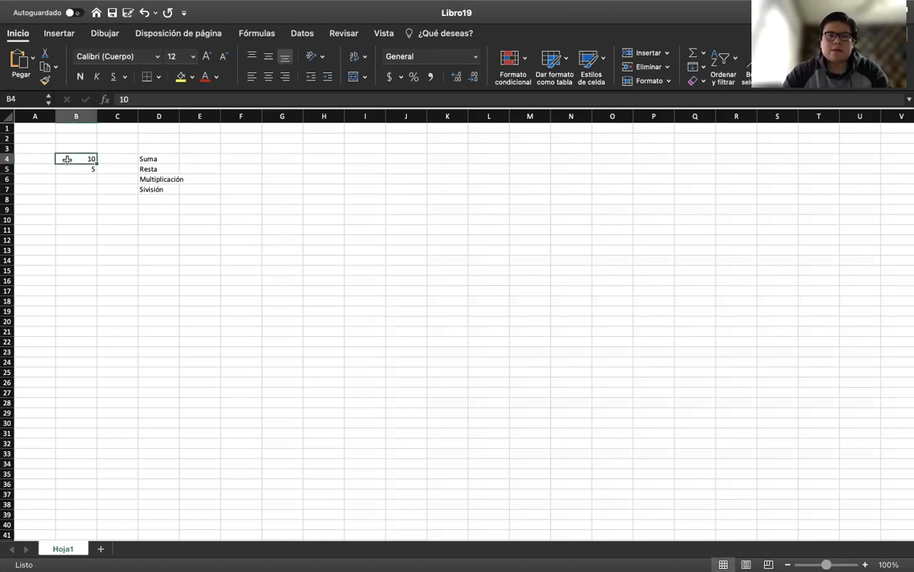
click(76, 171)
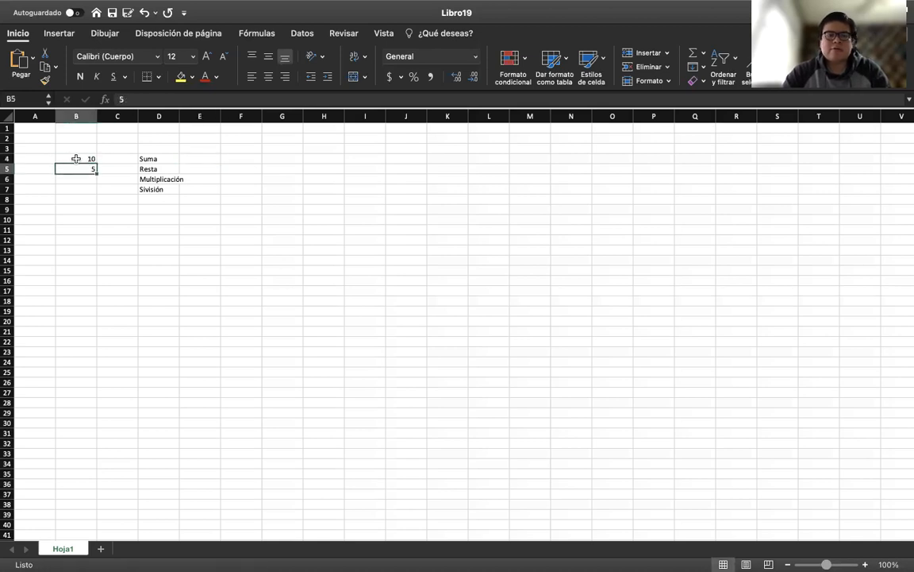
click(77, 158)
click(78, 177)
click(72, 156)
click(76, 168)
click(76, 158)
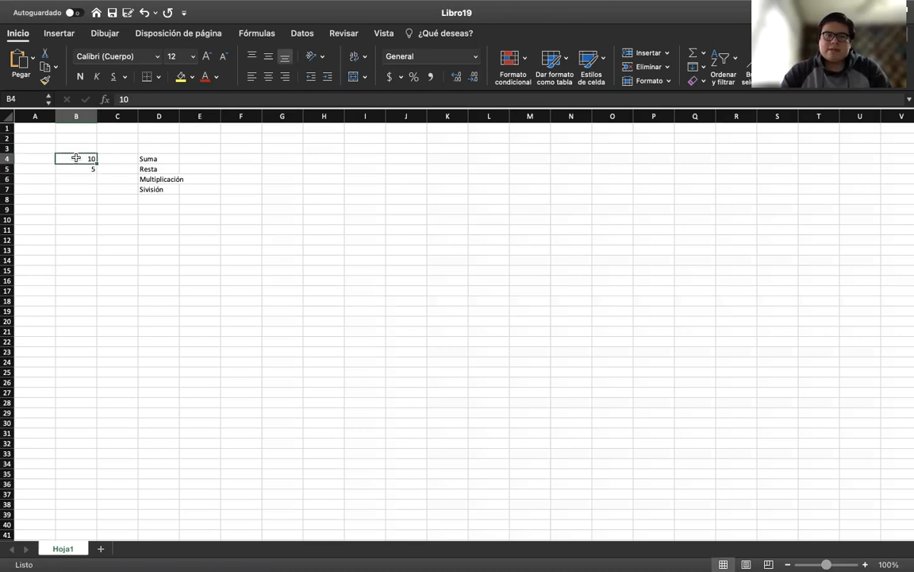
click(154, 205)
click(211, 175)
- Enter the formula =B4+B5 in cell E4, beside the Suma label
click(202, 161)
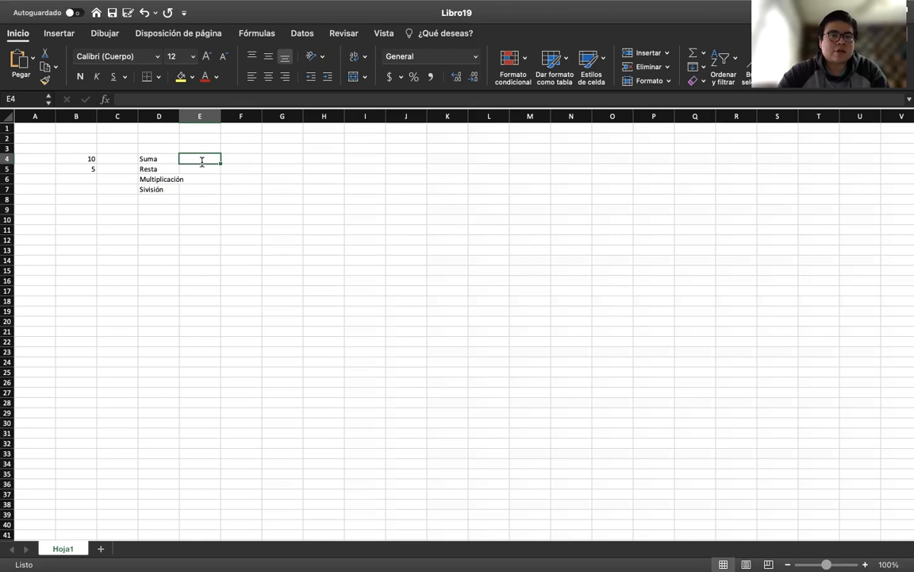
text(=)
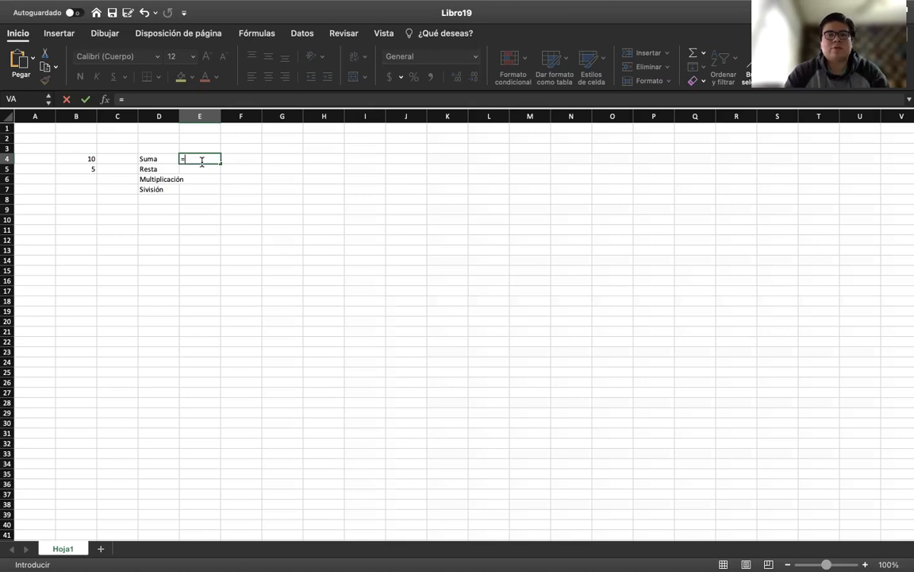
mouse_move(303, 7)
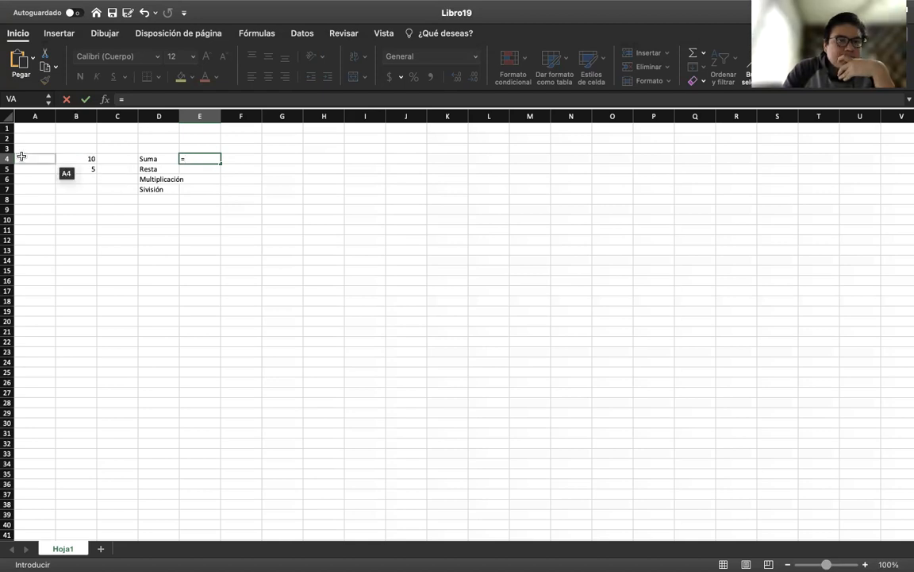
click(79, 159)
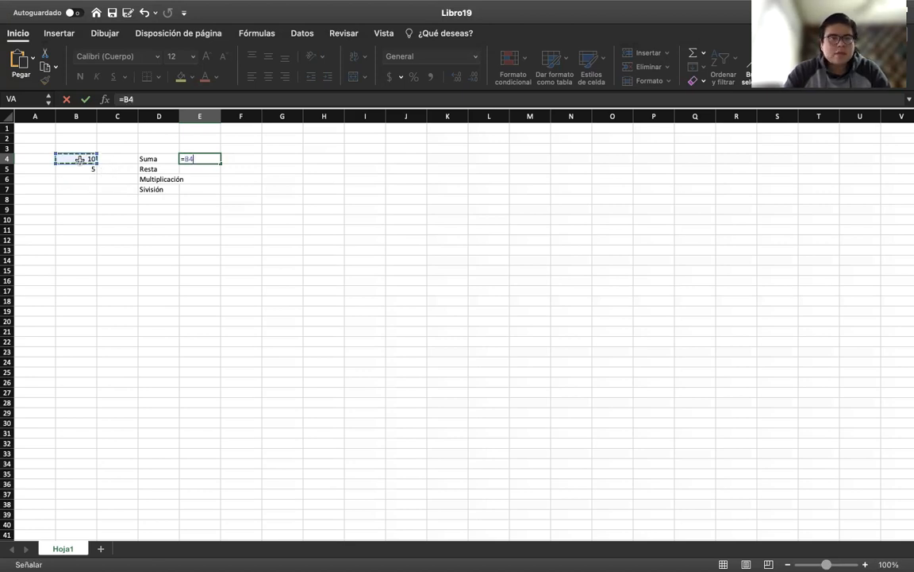
text(+)
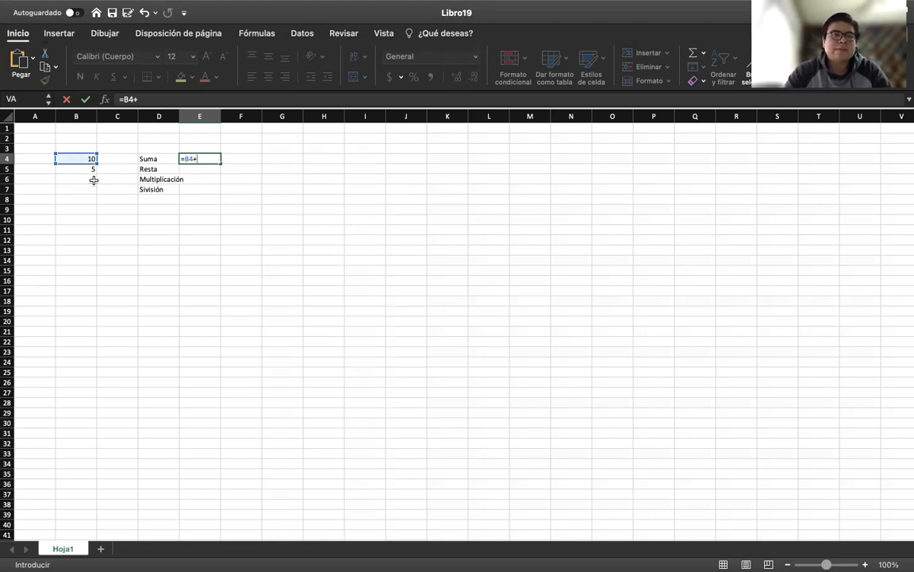
click(79, 169)
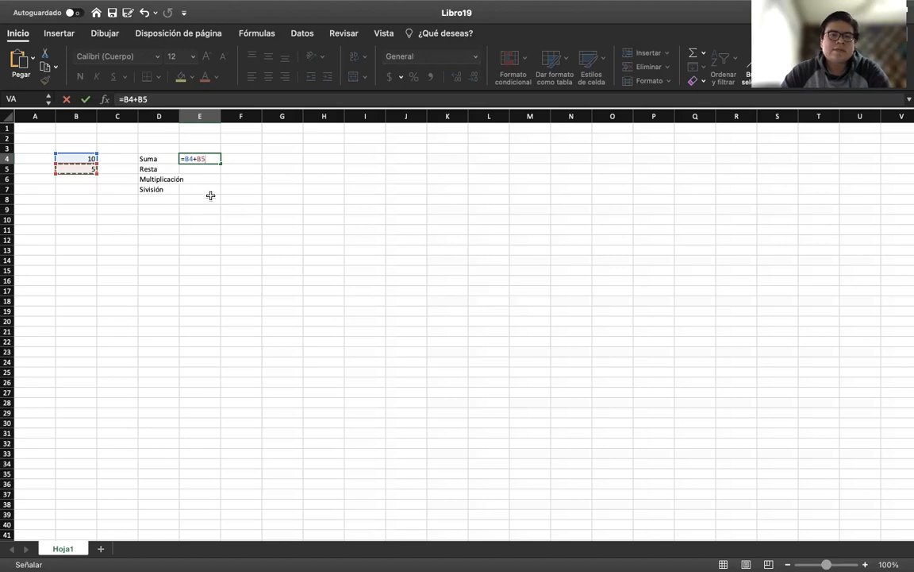
key(Return)
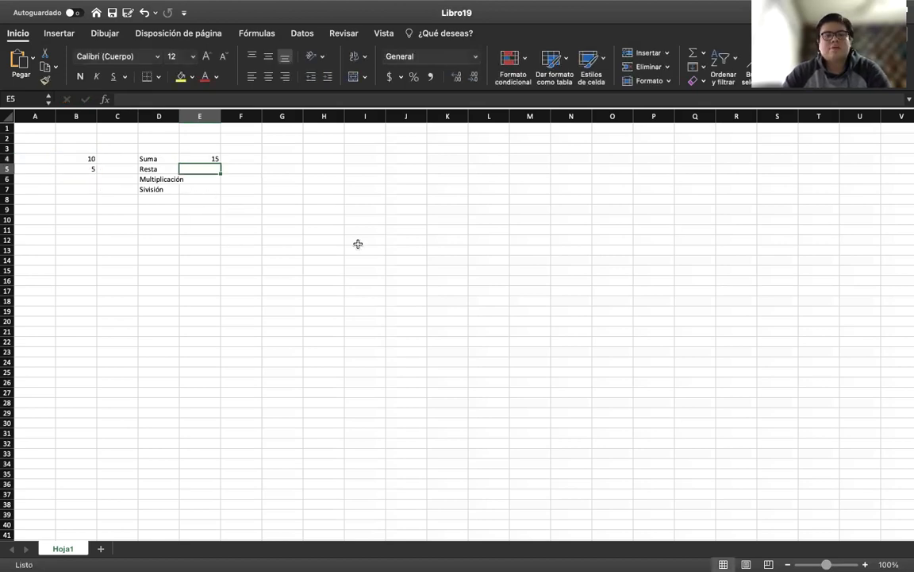
click(85, 156)
mouse_move(85, 156)
mouse_down()
mouse_move(90, 166)
mouse_move(76, 158)
mouse_up()
click(92, 235)
click(79, 166)
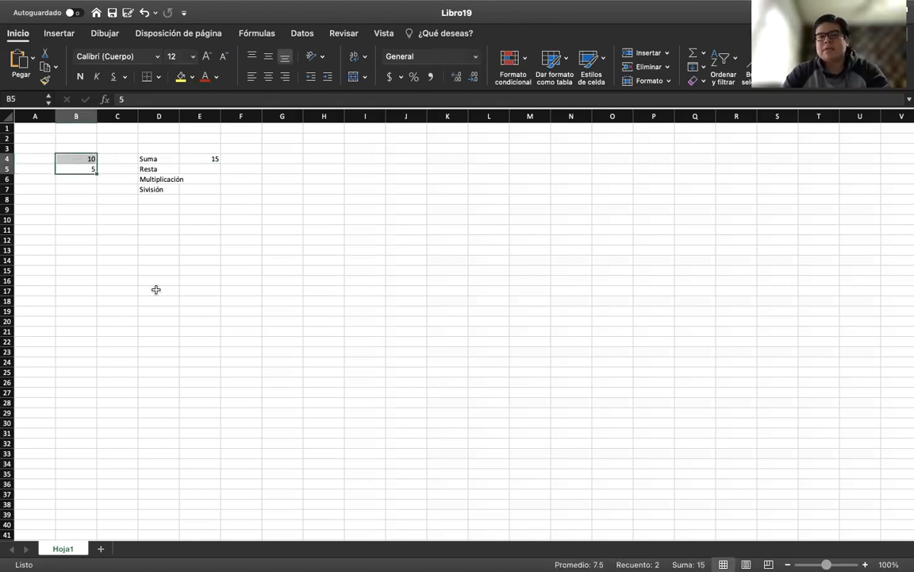
click(162, 312)
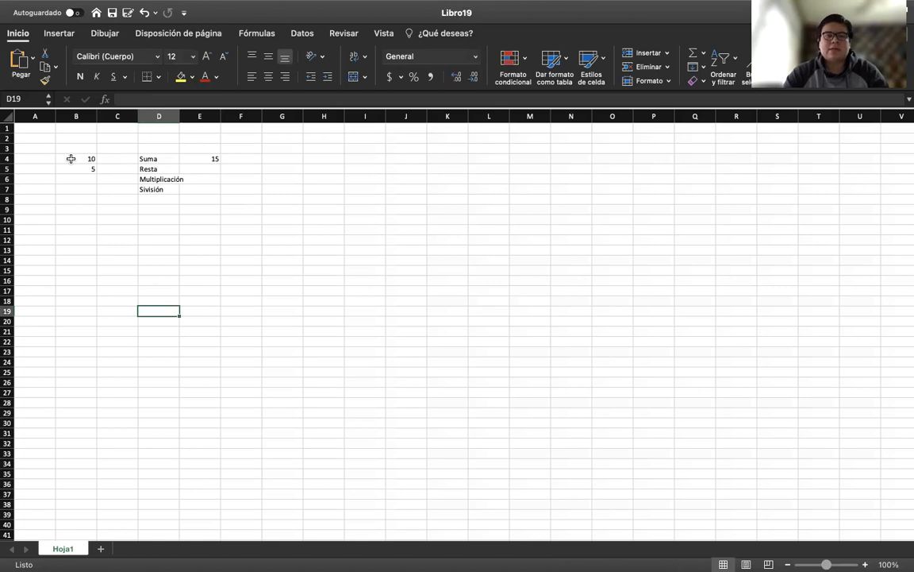
click(197, 168)
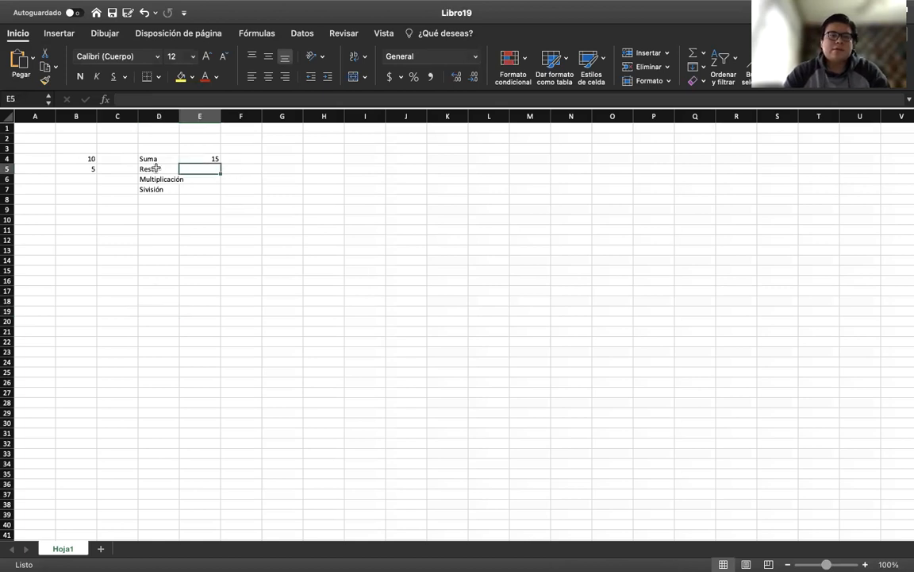
- Append the operator symbols to the labels so D4 reads "Suma +", D5 "Resta -" and D6 "Multiplicación *"
click(144, 158)
click(152, 95)
text(+)
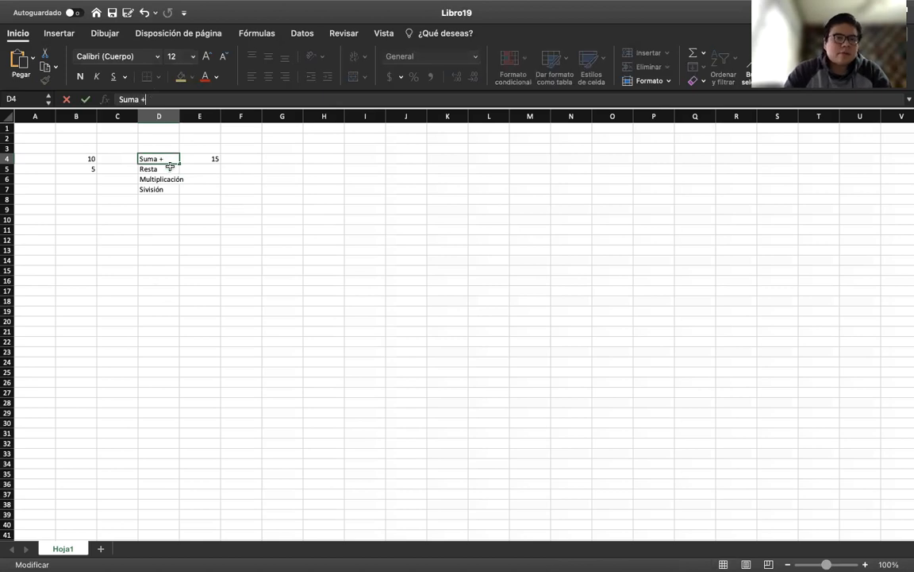
key(Return)
click(156, 101)
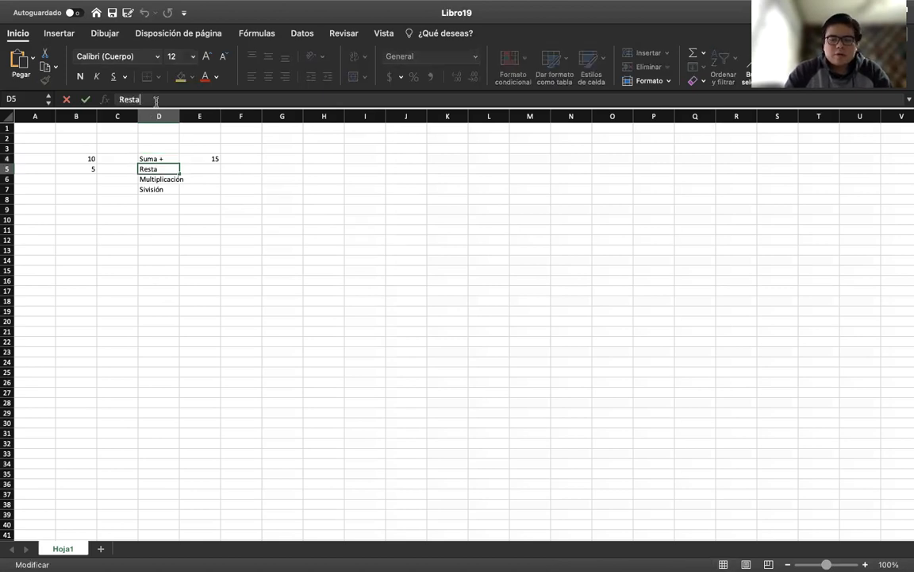
text(-)
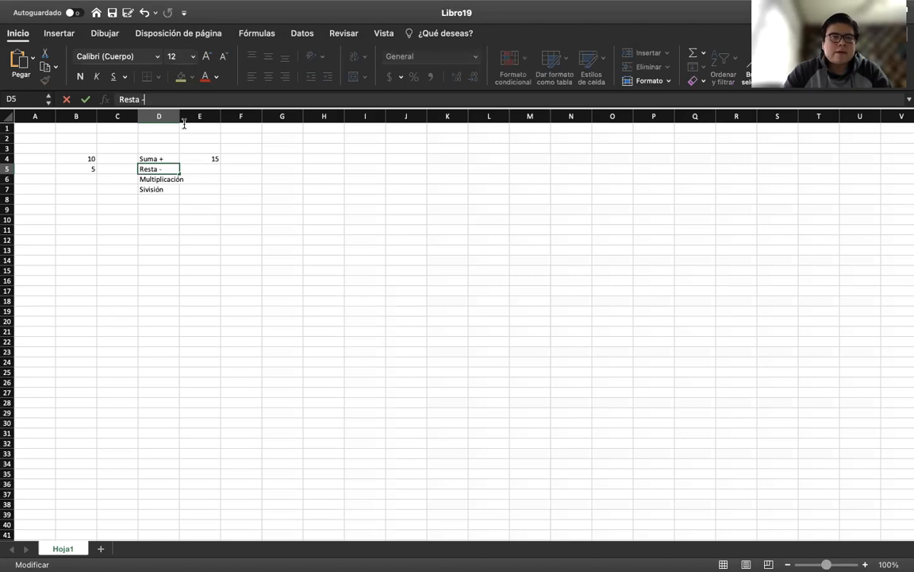
key(Return)
click(183, 101)
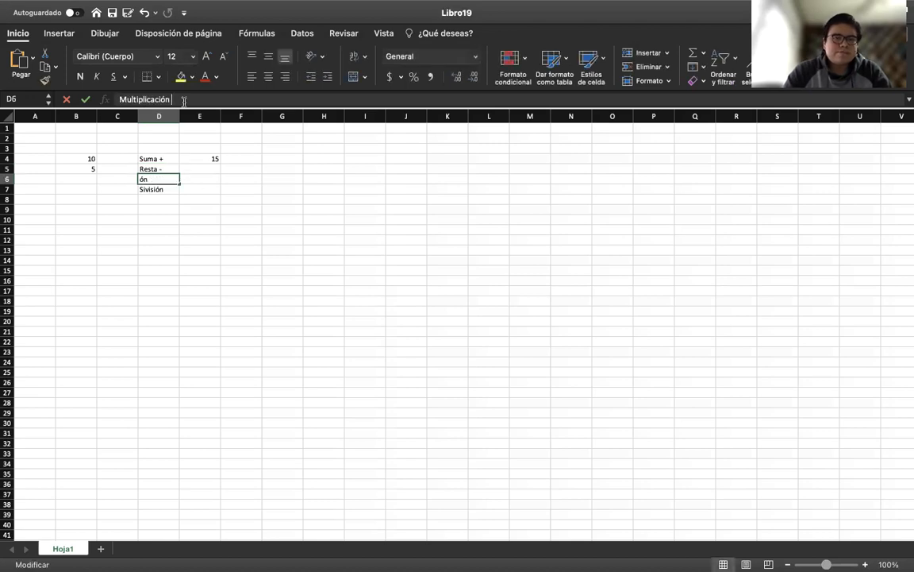
text(*)
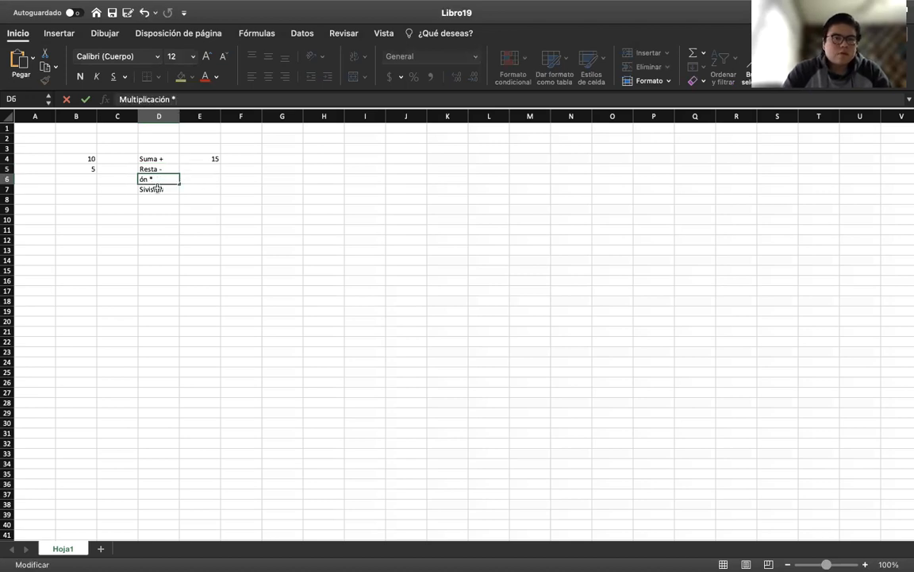
- Correct the label in cell D7 to "División /" and widen column D to fit the labels
click(157, 188)
click(121, 99)
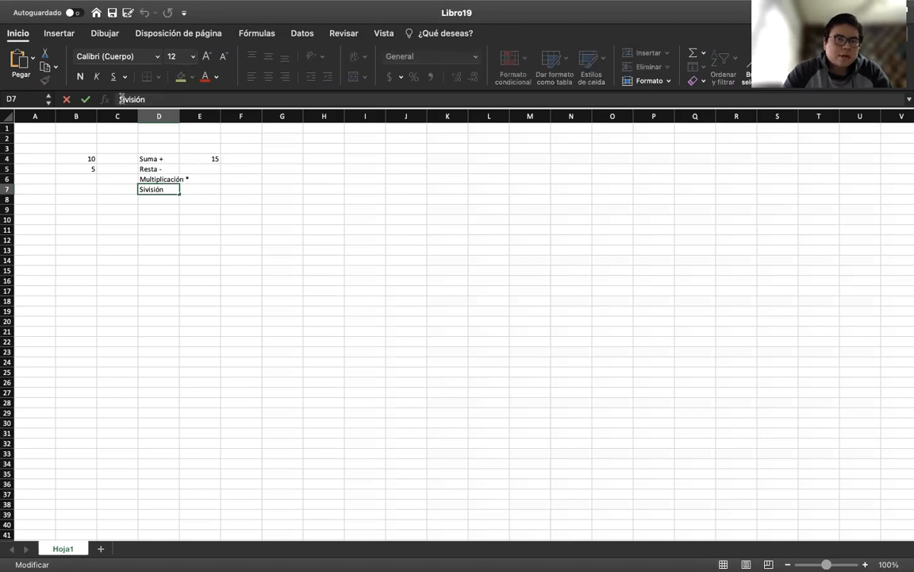
key(BackSpace)
text(D)
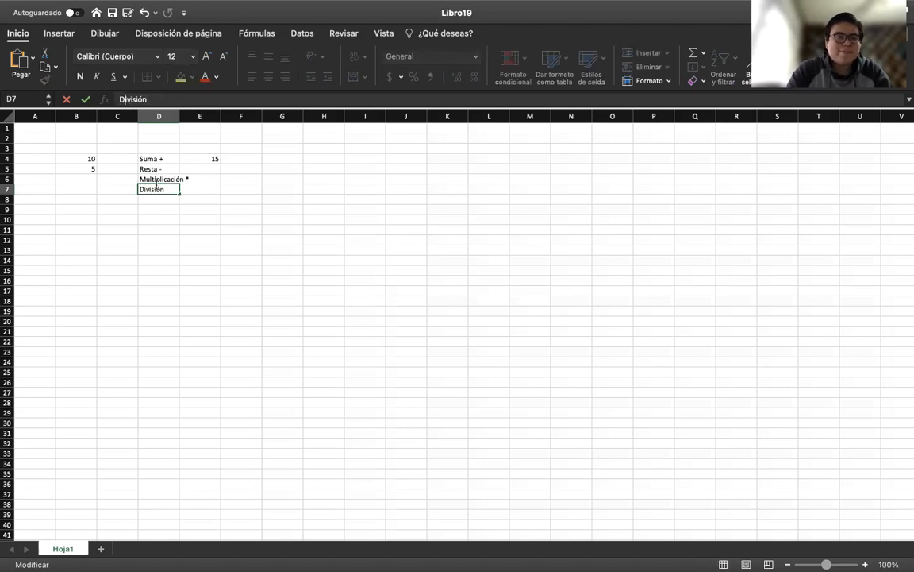
click(169, 101)
text(/)
click(278, 226)
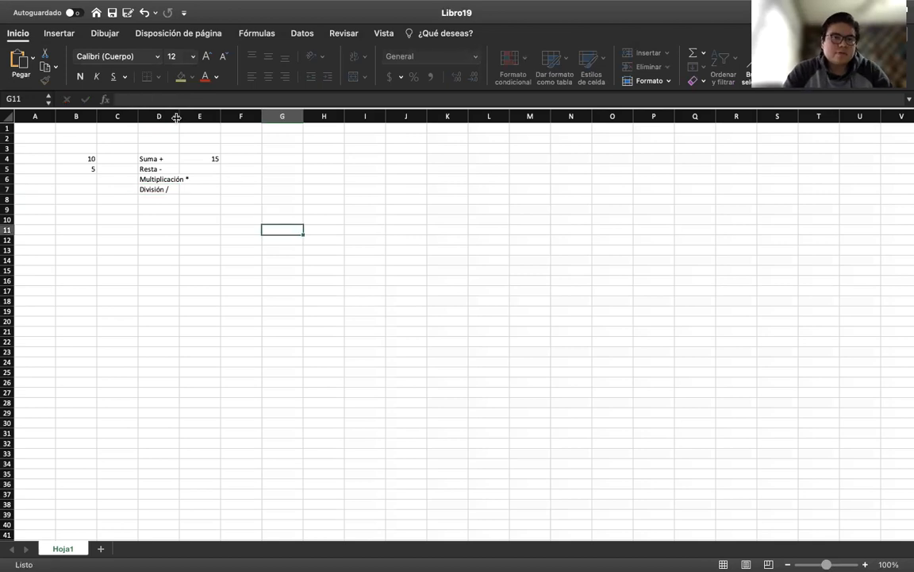
drag(178, 117, 194, 118)
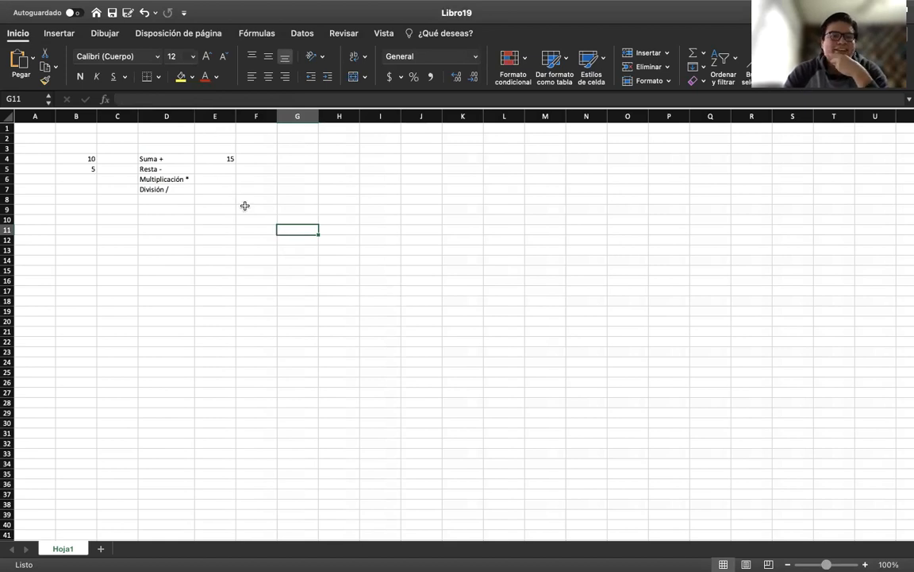
- Enter the formula =B4-B5 in cell E5, beside the Resta label
click(226, 170)
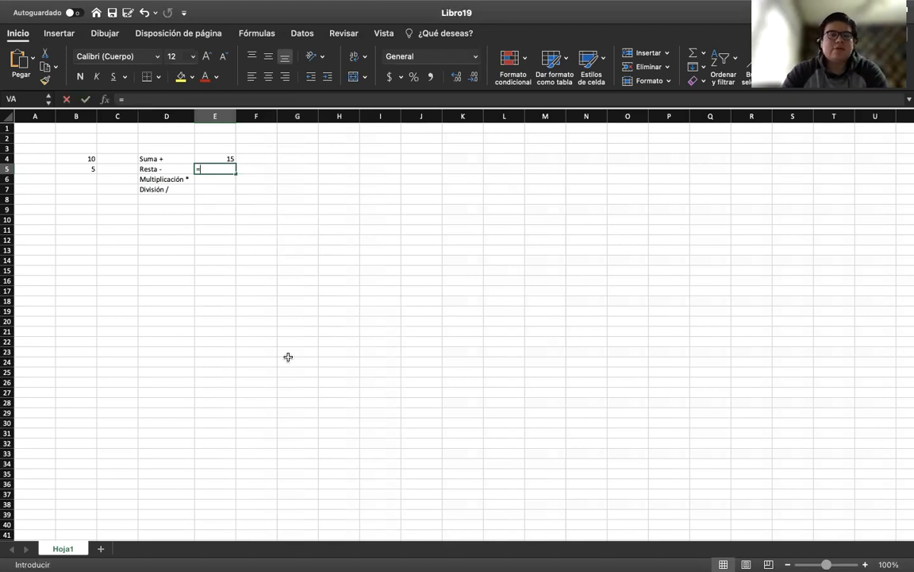
text(=)
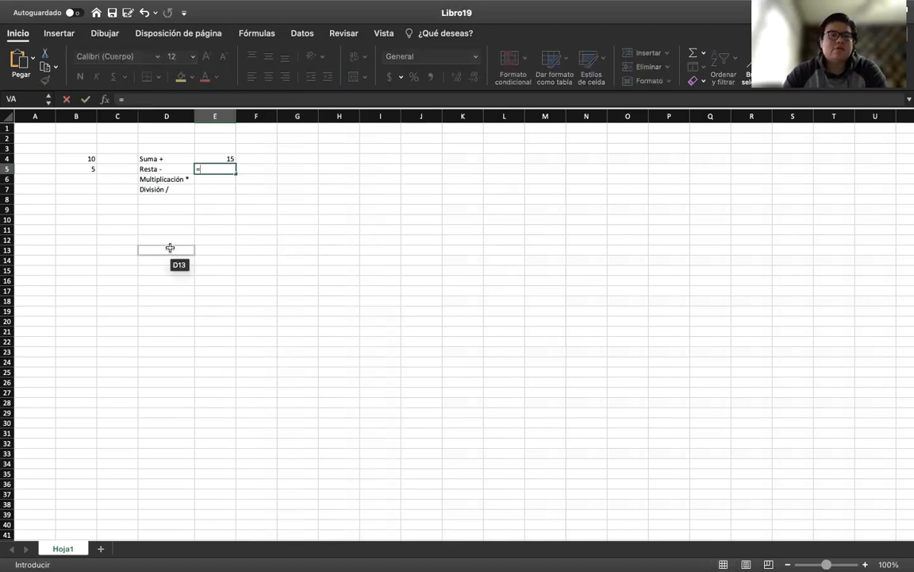
click(89, 157)
text(-)
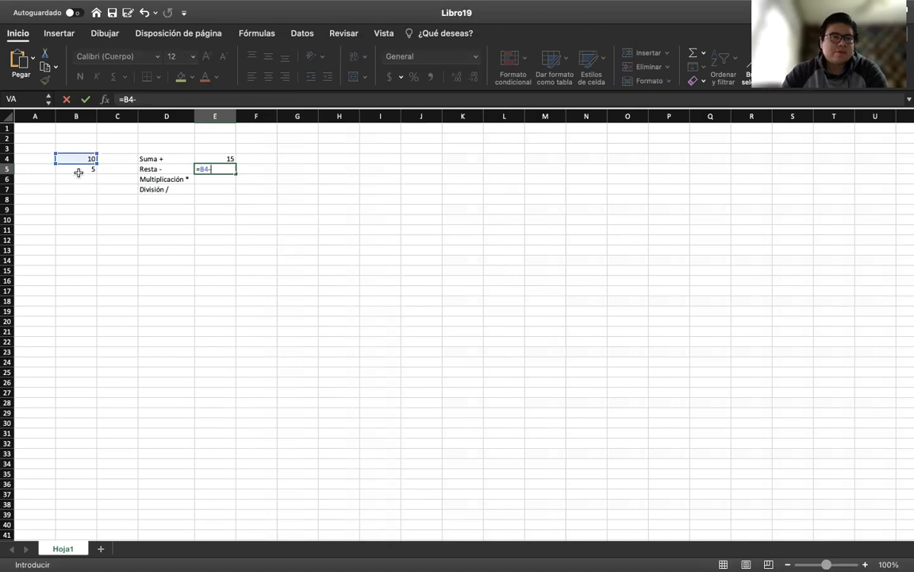
click(76, 170)
key(Return)
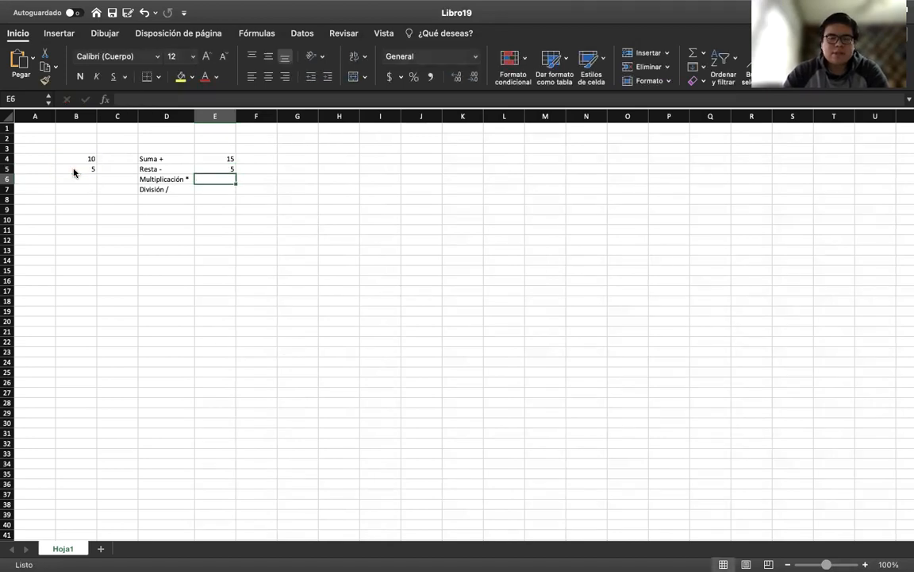
- Enter the formula =B4*B5 in cell E6, beside the Multiplicación label
text(=)
click(82, 157)
text(*)
click(74, 169)
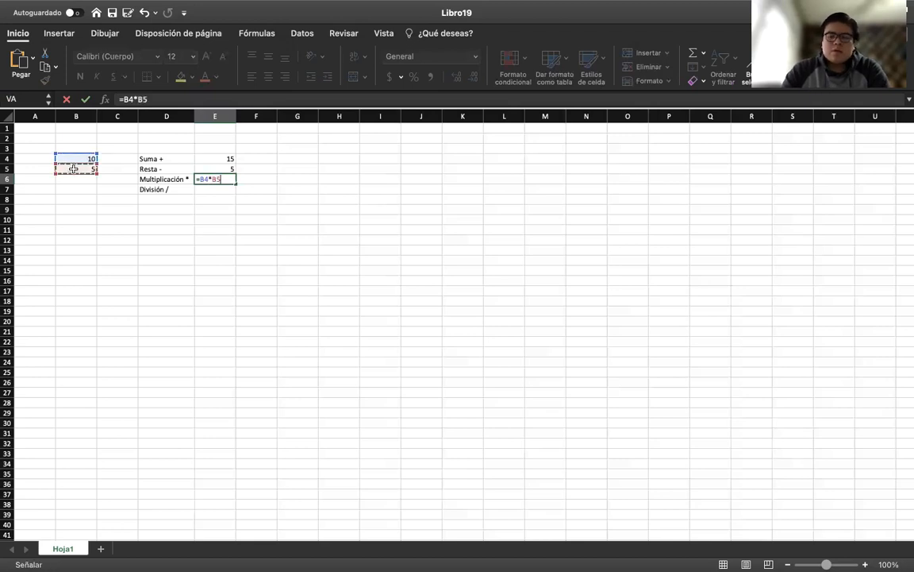
key(Return)
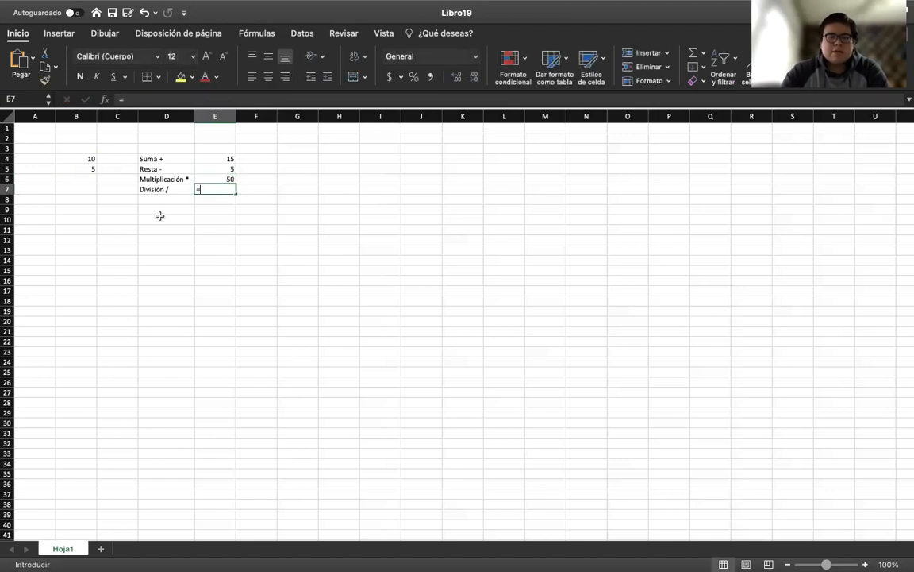
- Enter the formula =B4/B5 in cell E7, beside the División label
text(=)
click(89, 156)
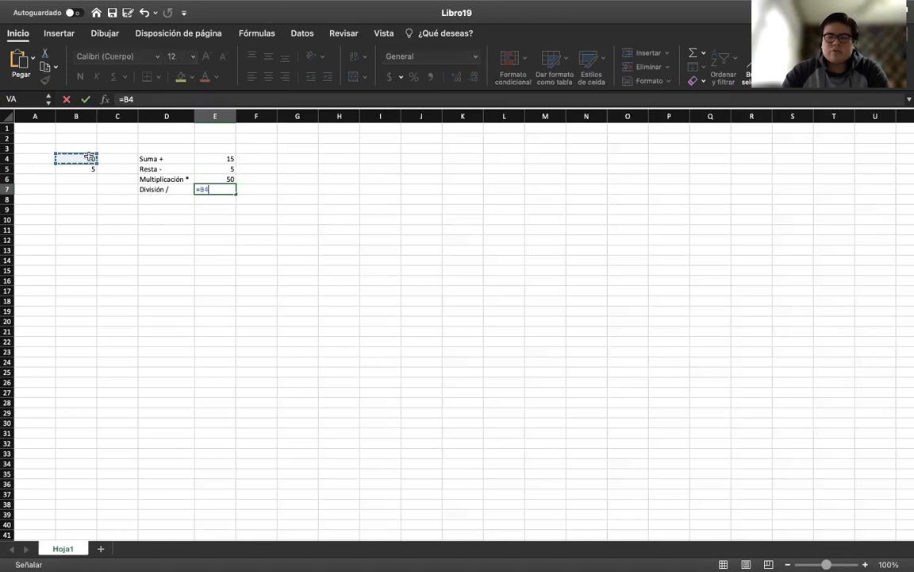
text(/)
click(78, 168)
key(Return)
click(282, 362)
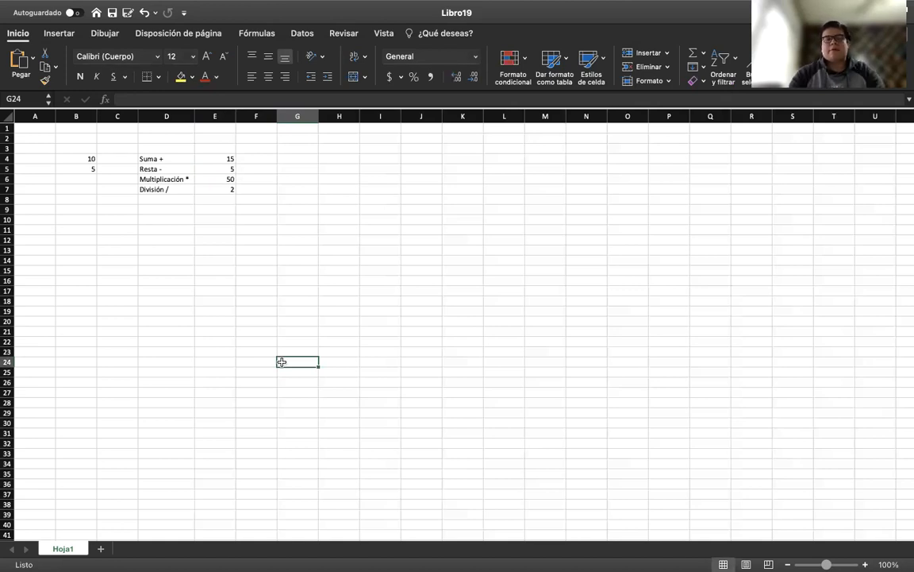
- Enter the exercise text "Multipliques 5 y 10 y al resultado le sumes 2" in cell D9
click(81, 249)
click(72, 188)
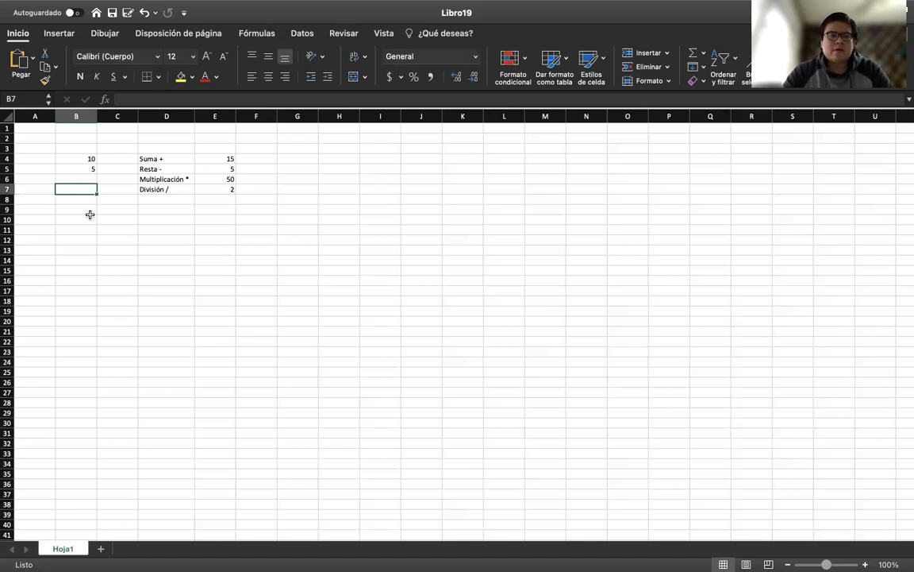
click(145, 217)
click(148, 208)
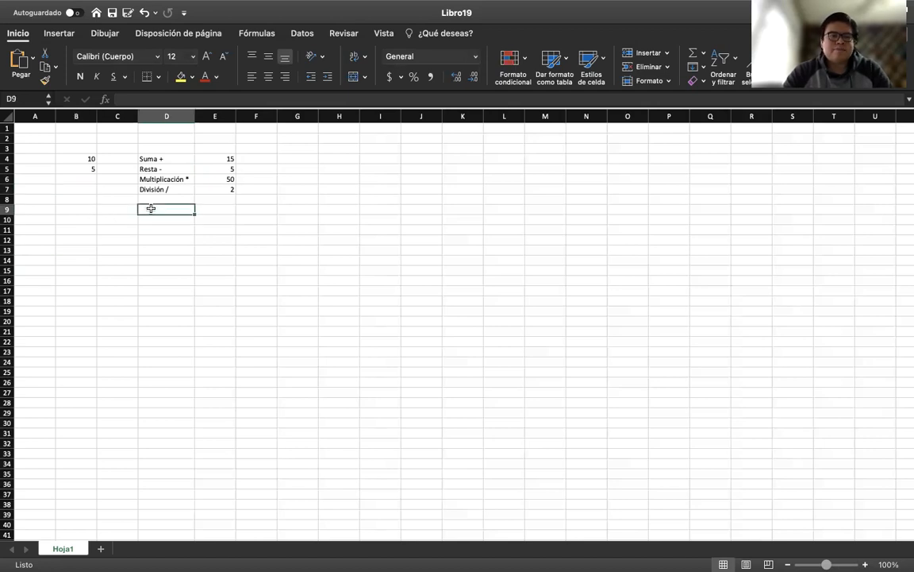
text(Multipliques)
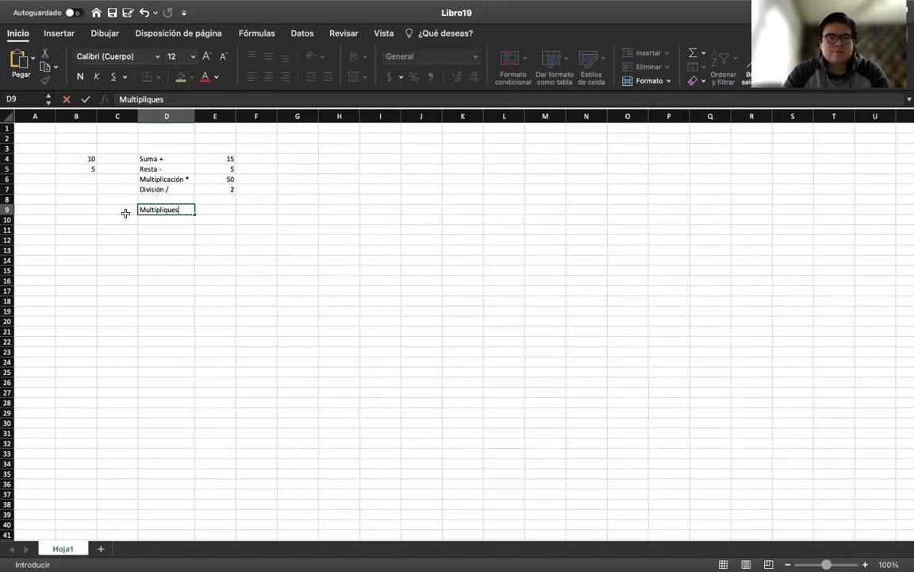
text(5 y 10)
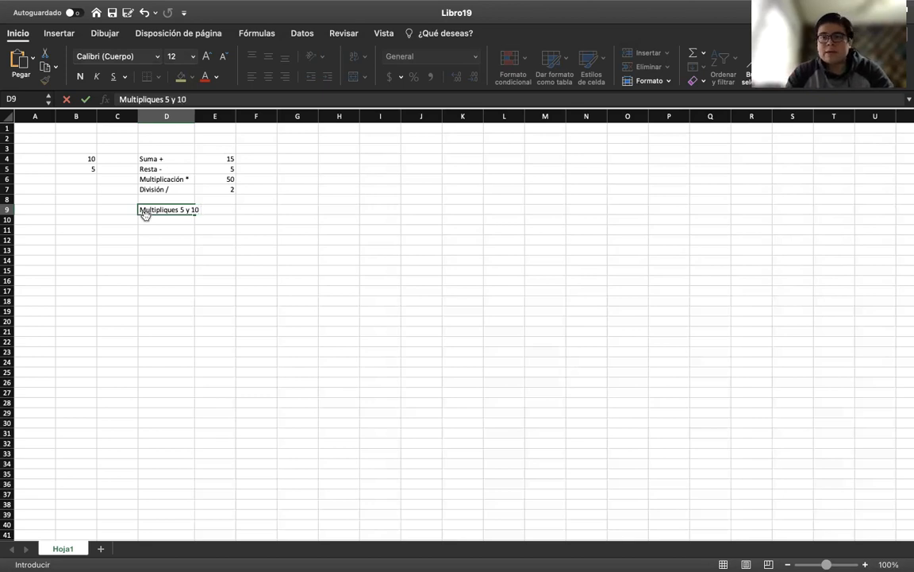
text( y el)
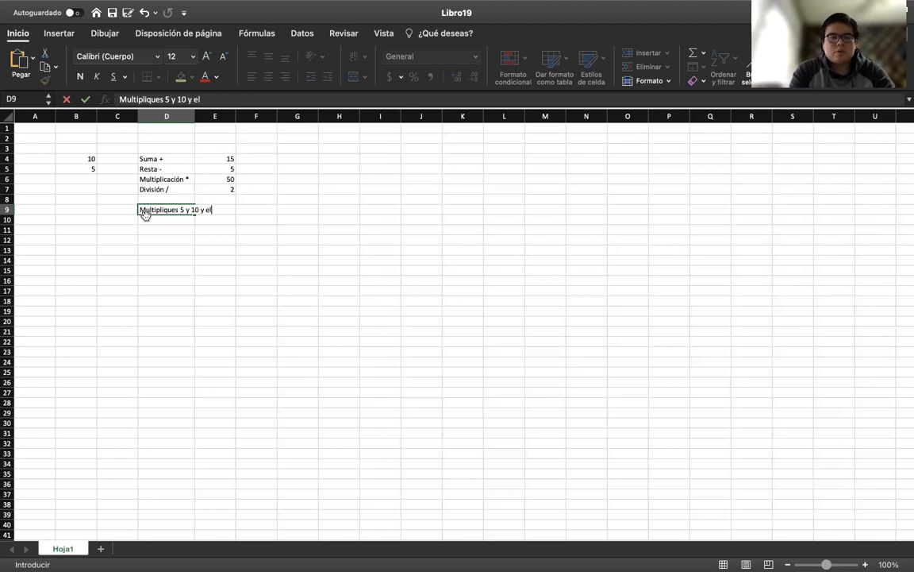
key(BackSpace)
key(BackSpace)
text(al r)
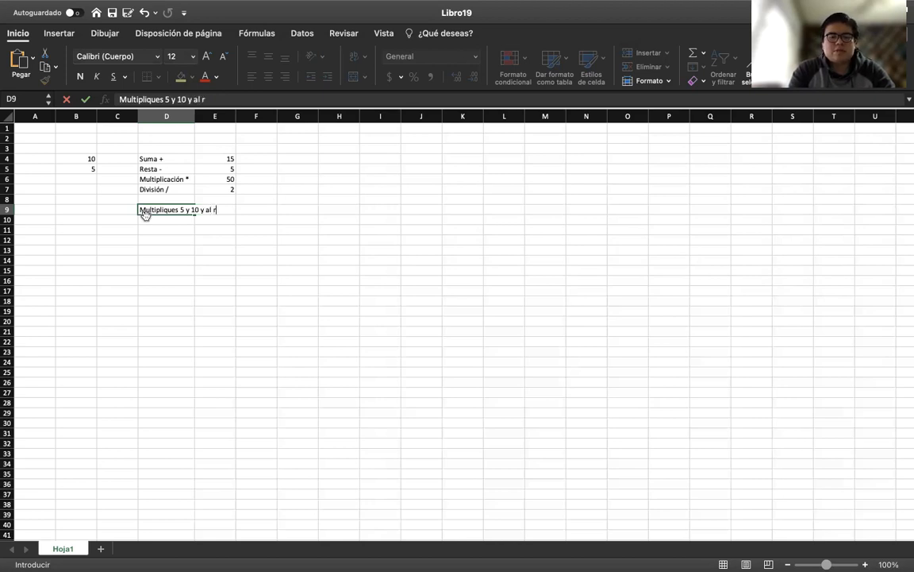
key(BackSpace)
text(resultado le sumes 2)
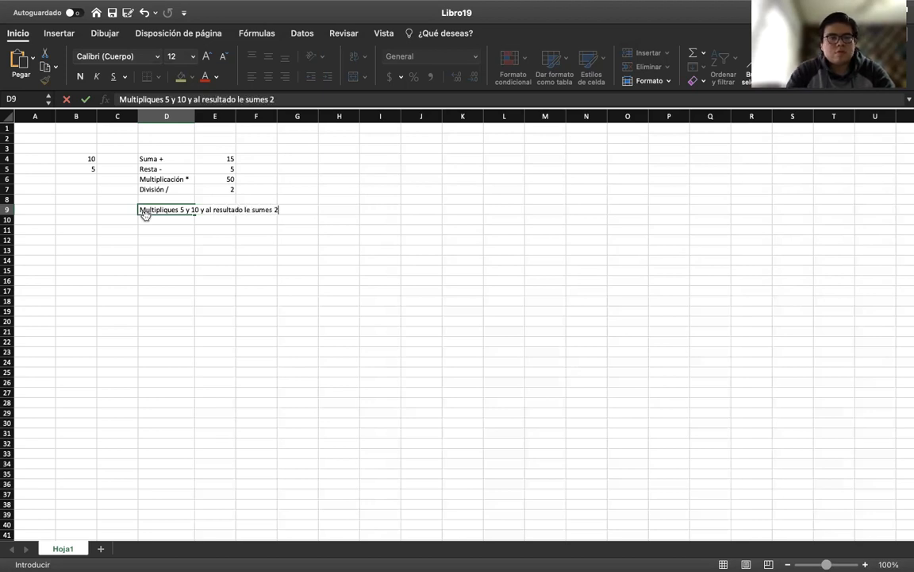
click(262, 312)
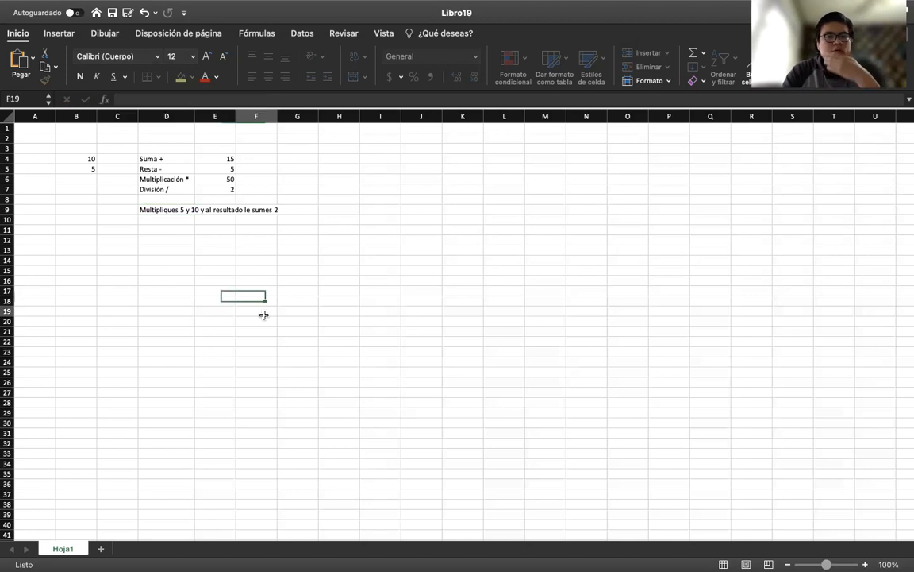
- Enter the formula =B4*B5 in cell D11, below the exercise text, as the first part of the calculation
click(201, 230)
click(171, 229)
text(=)
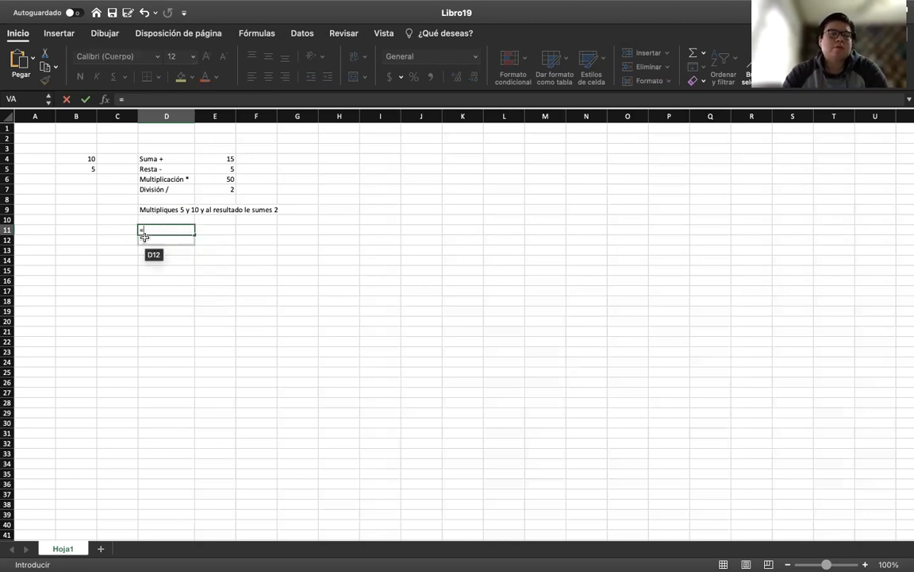
click(92, 159)
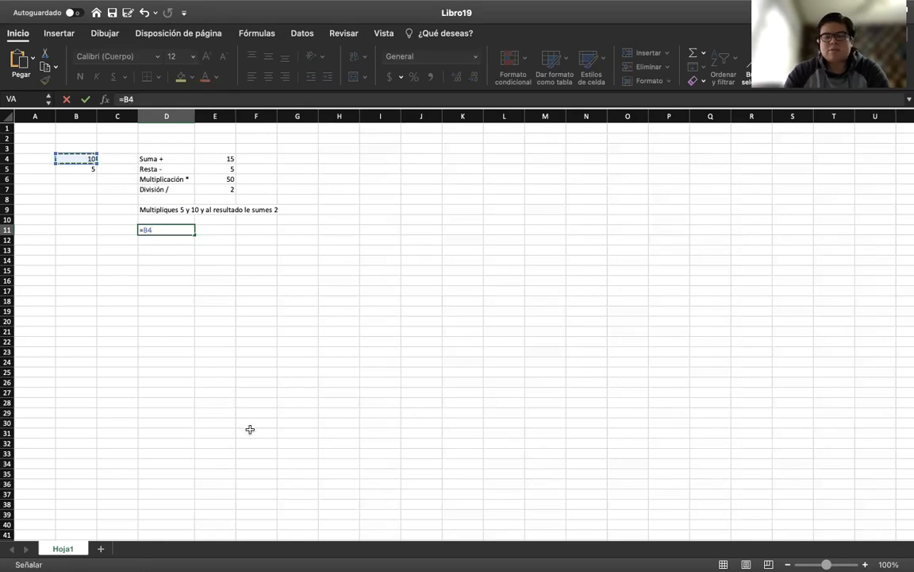
text(*)
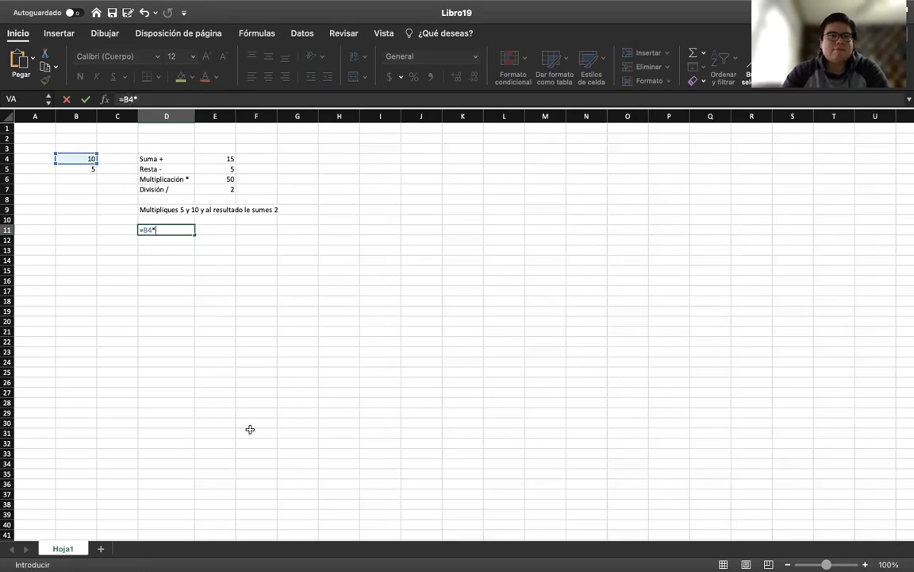
click(83, 179)
click(80, 168)
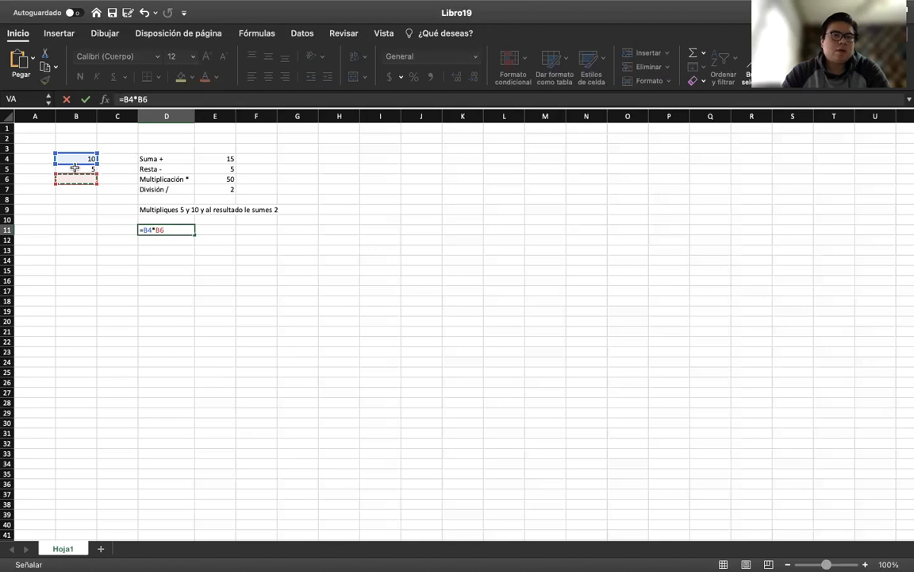
key(Return)
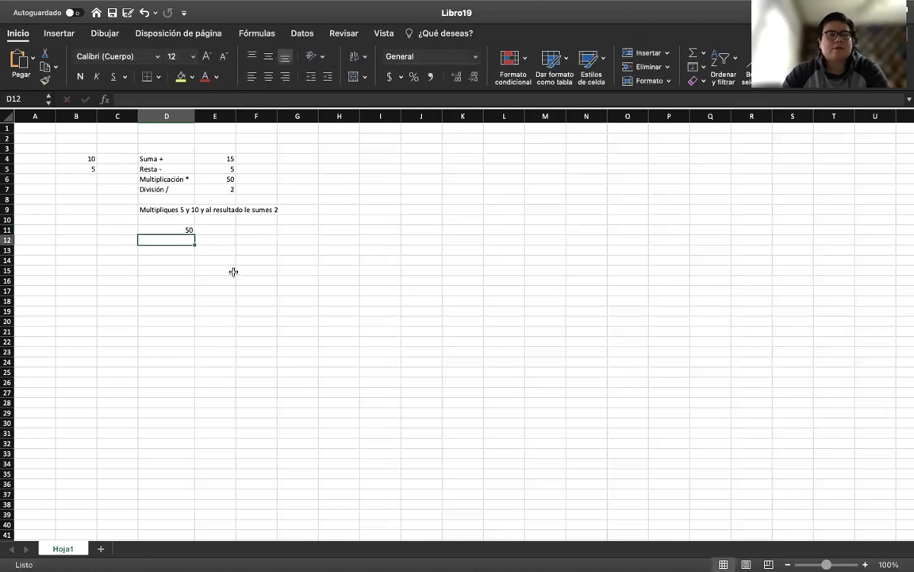
- Enter the formula =D11+2 in cell D12 to add 2 to the multiplication result
click(225, 230)
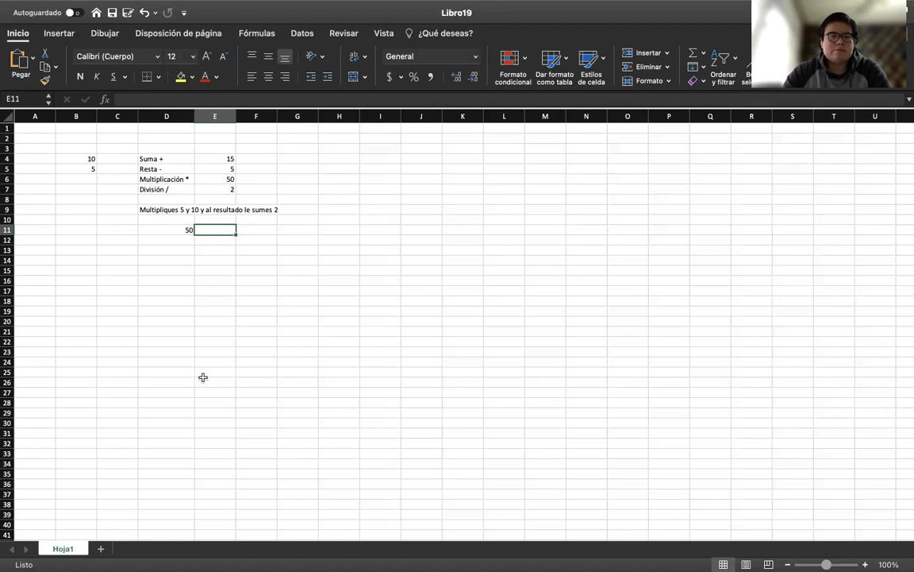
click(165, 242)
text(=)
click(183, 231)
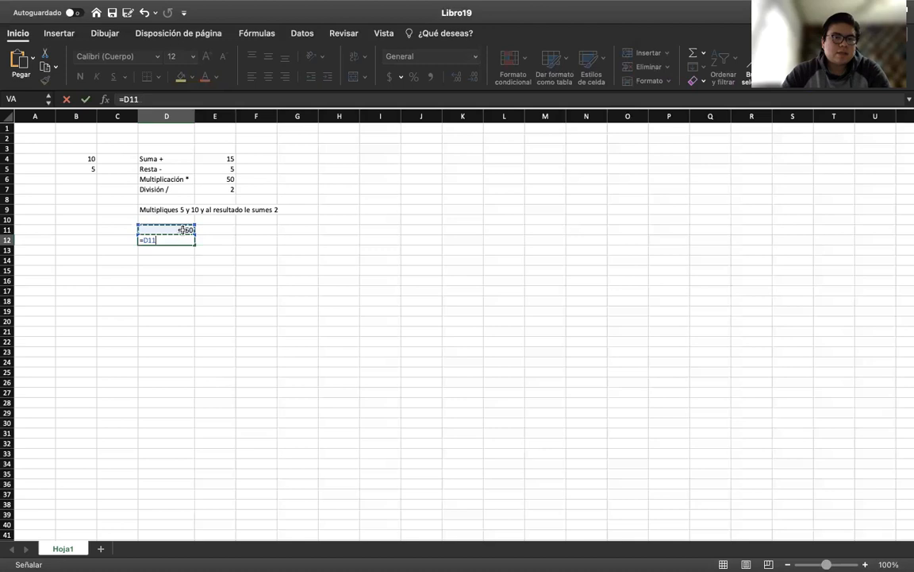
text(+2)
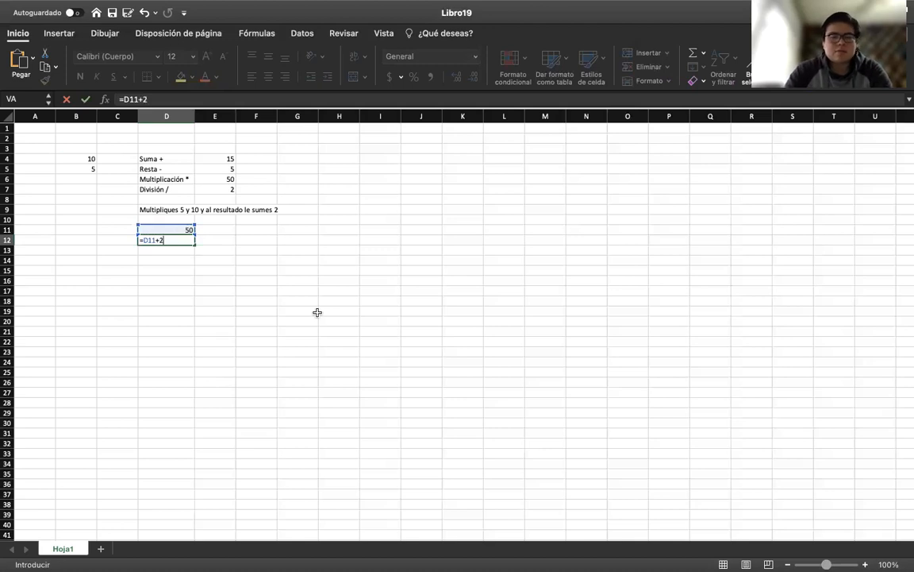
key(Return)
click(201, 310)
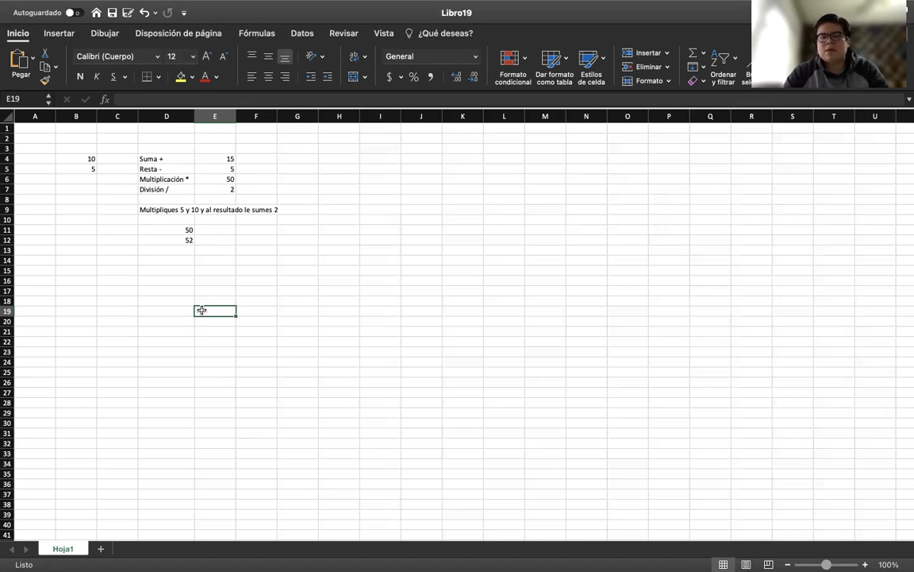
- Examine the two-part calculation in cells D11 and D12
drag(173, 230, 171, 243)
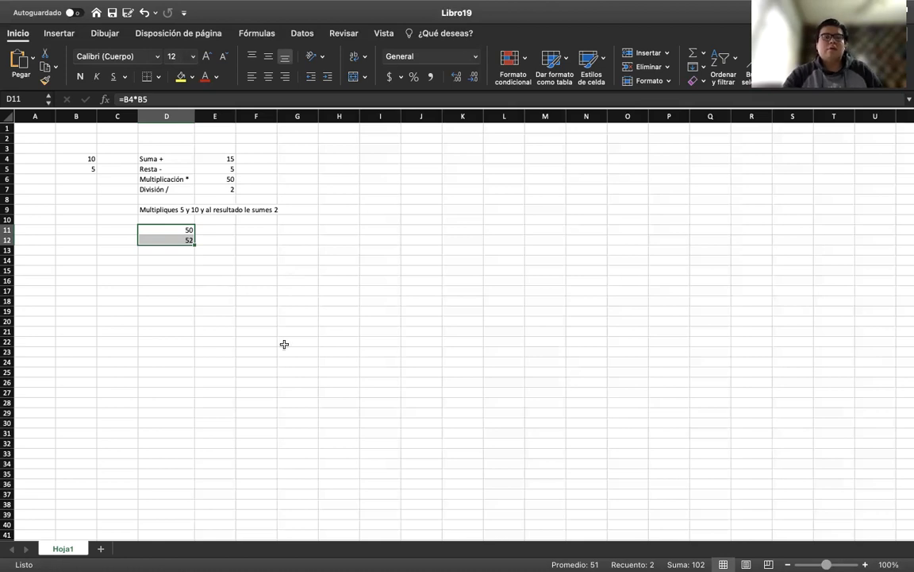
drag(414, 250, 576, 486)
drag(215, 331, 437, 354)
drag(182, 229, 187, 240)
click(419, 309)
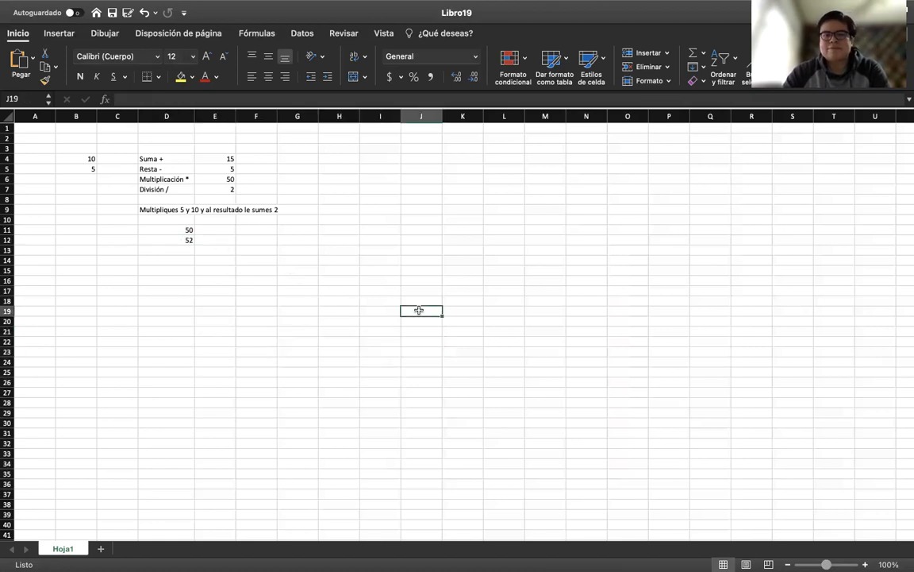
click(174, 230)
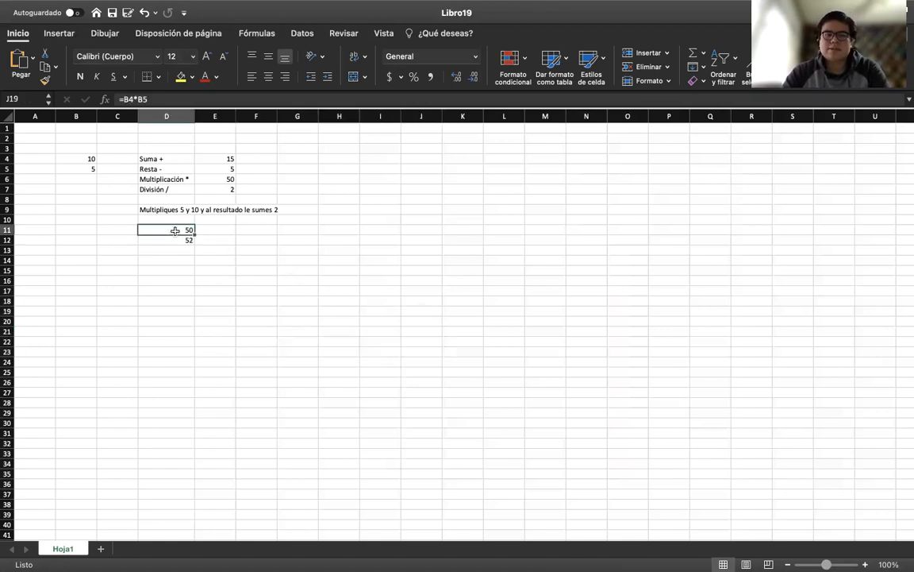
drag(176, 231, 176, 236)
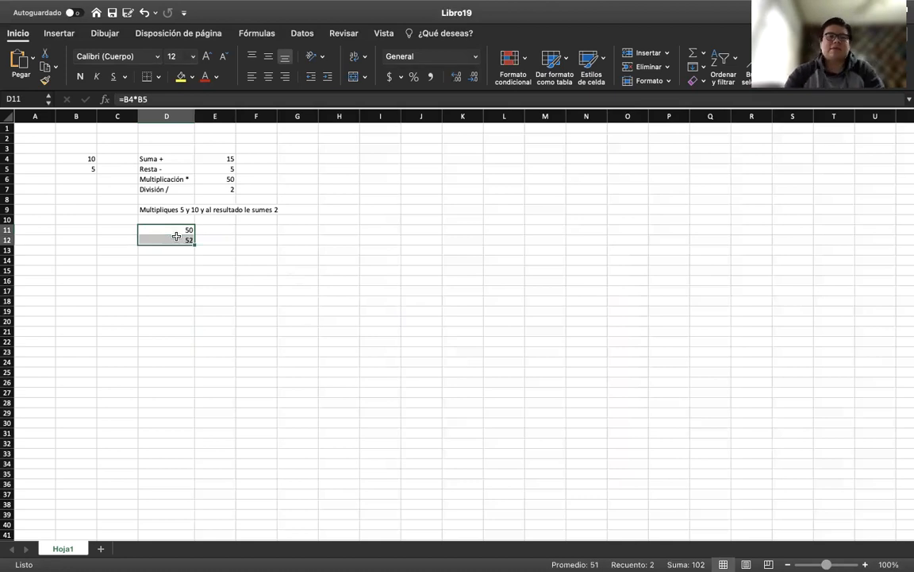
click(248, 292)
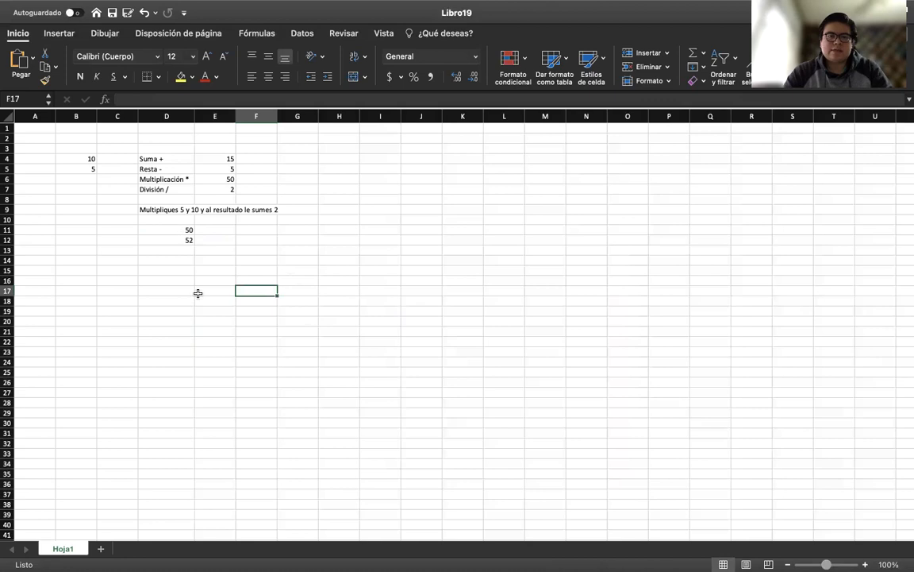
drag(178, 231, 180, 240)
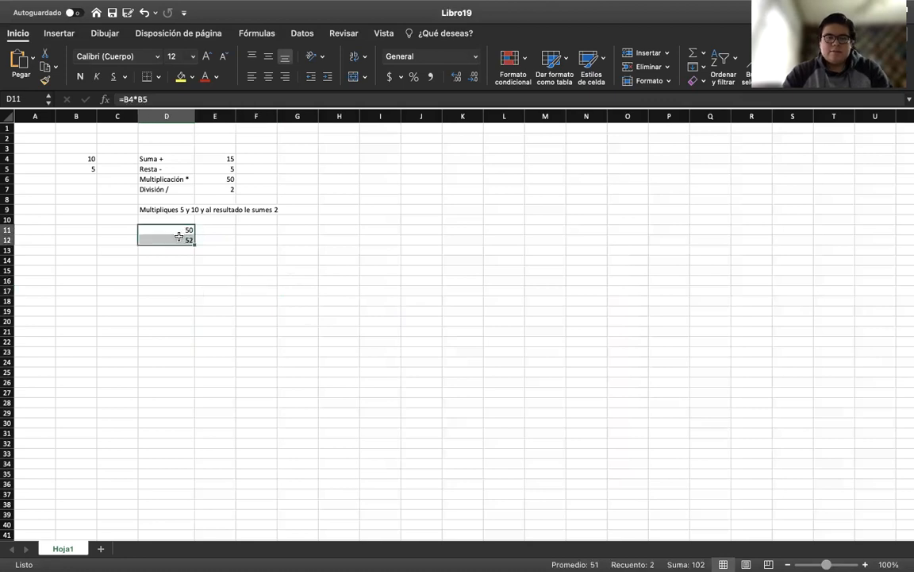
click(257, 316)
click(172, 272)
text(=)
key(Escape)
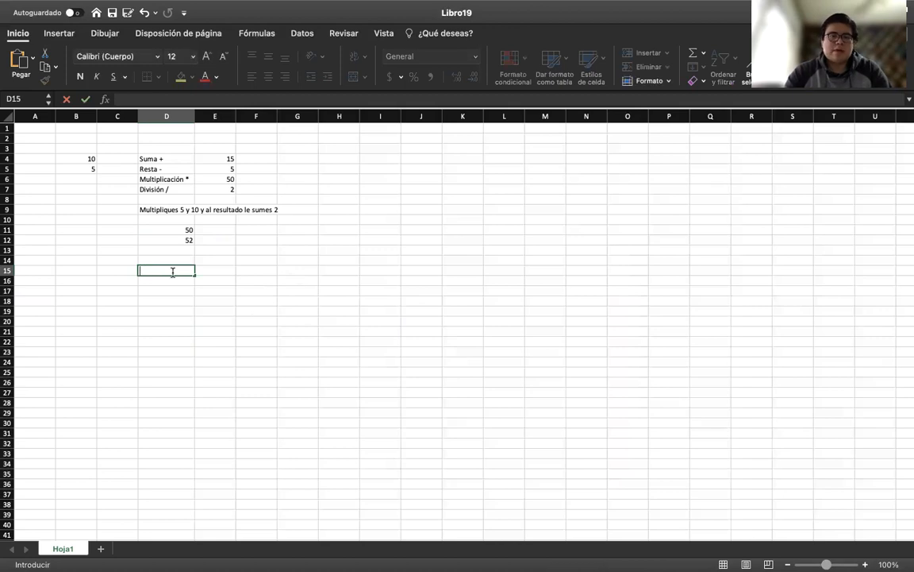
- Enter the heading "Jerarquia de operaciones ()" in cell D14
click(154, 261)
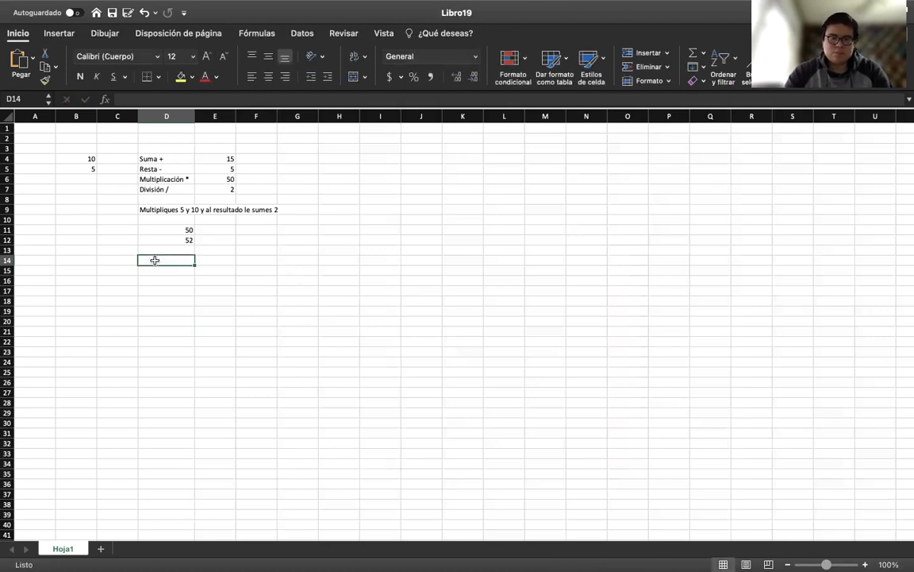
text(Jer)
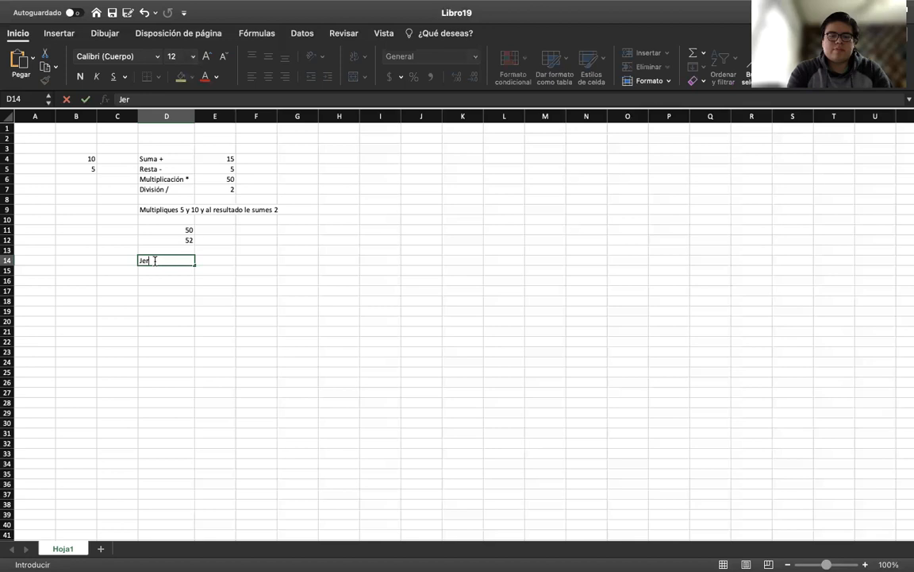
text(arquia)
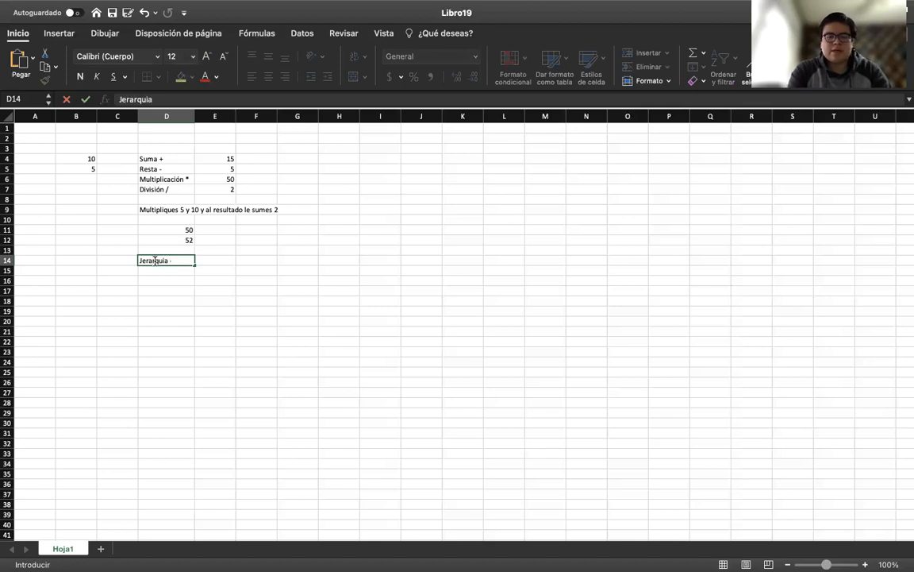
text( de operaciones ())
click(301, 362)
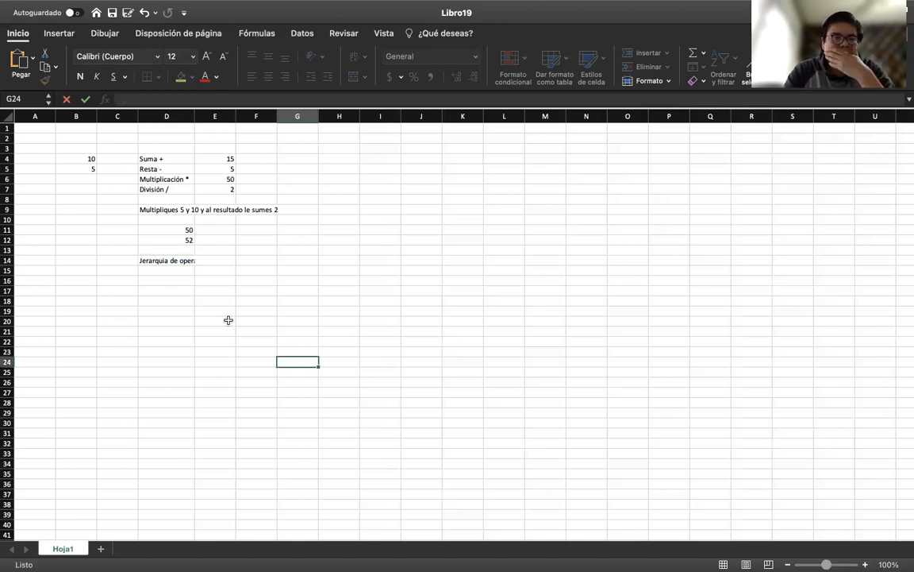
click(168, 283)
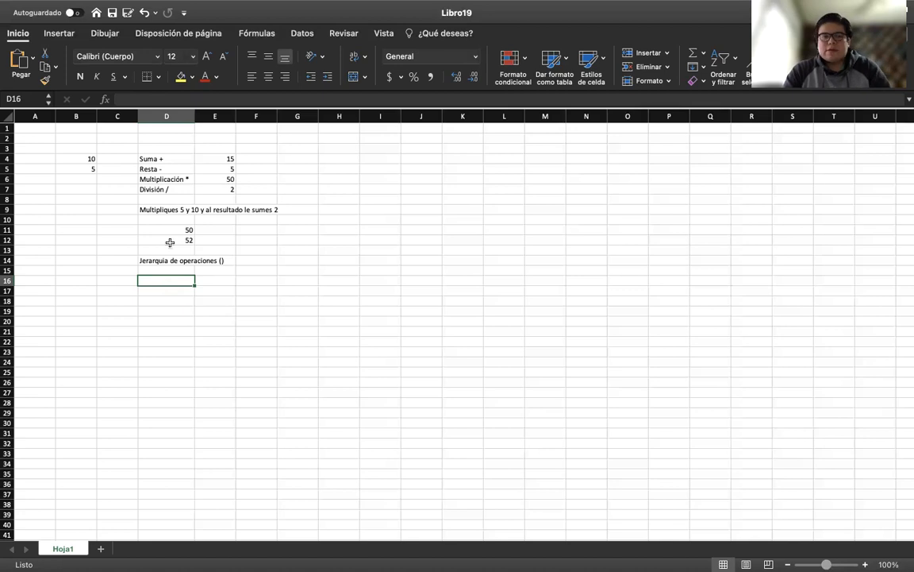
click(152, 257)
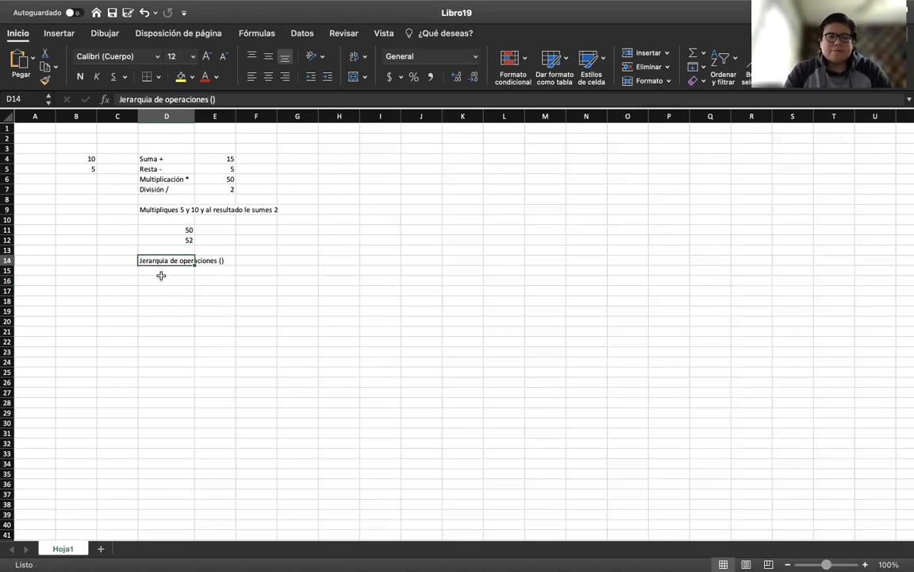
click(161, 276)
key(Up)
key(Up)
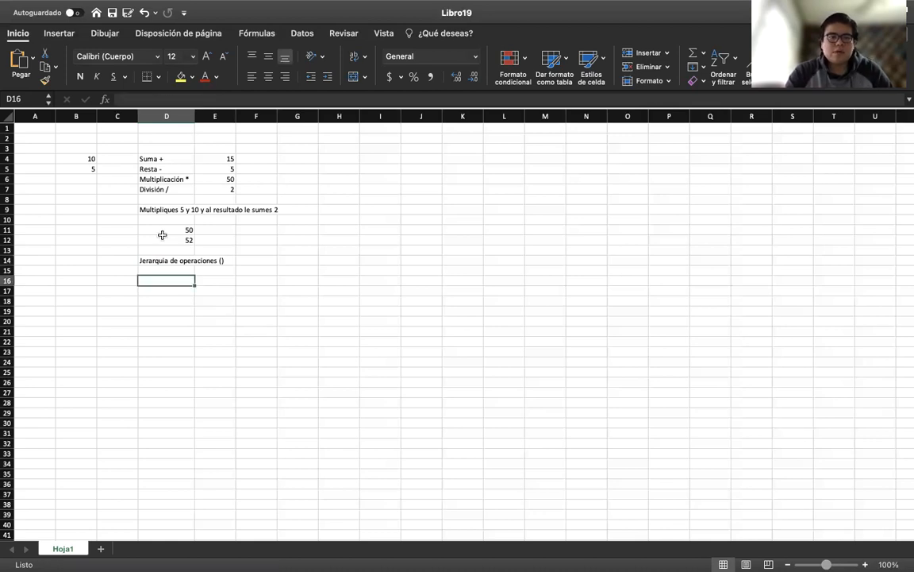
- Enter the formula =(B4*B5)+2 in cell D16 to solve the row 9 exercise in a single cell
drag(150, 209, 263, 208)
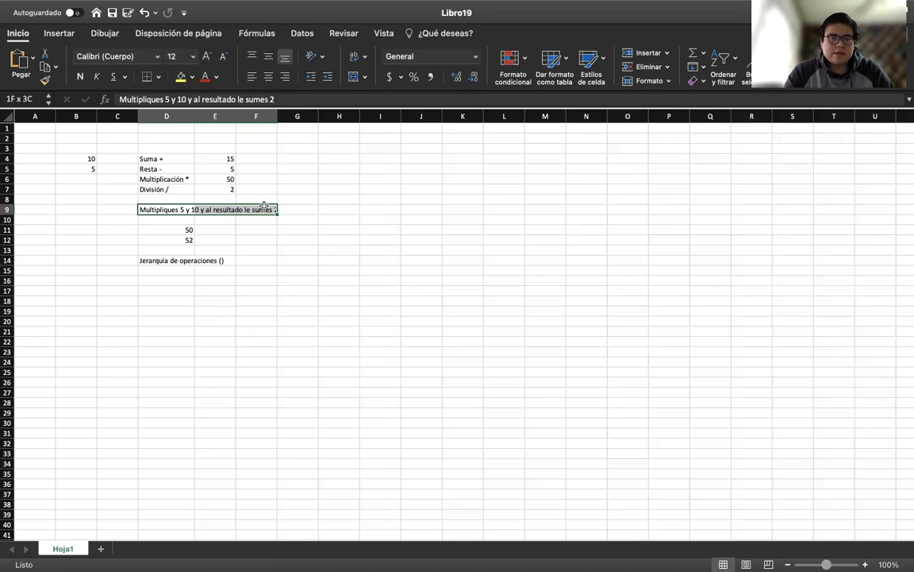
click(258, 261)
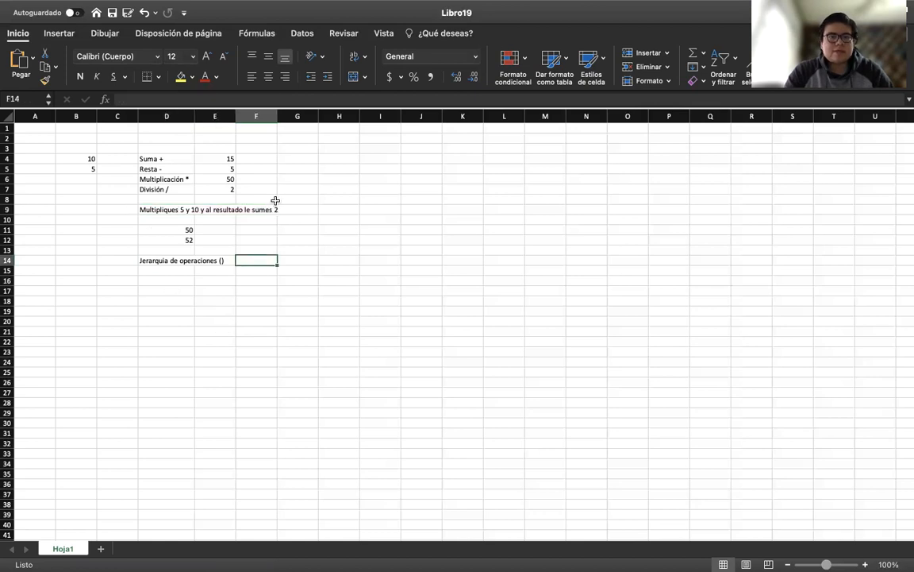
drag(153, 213, 196, 212)
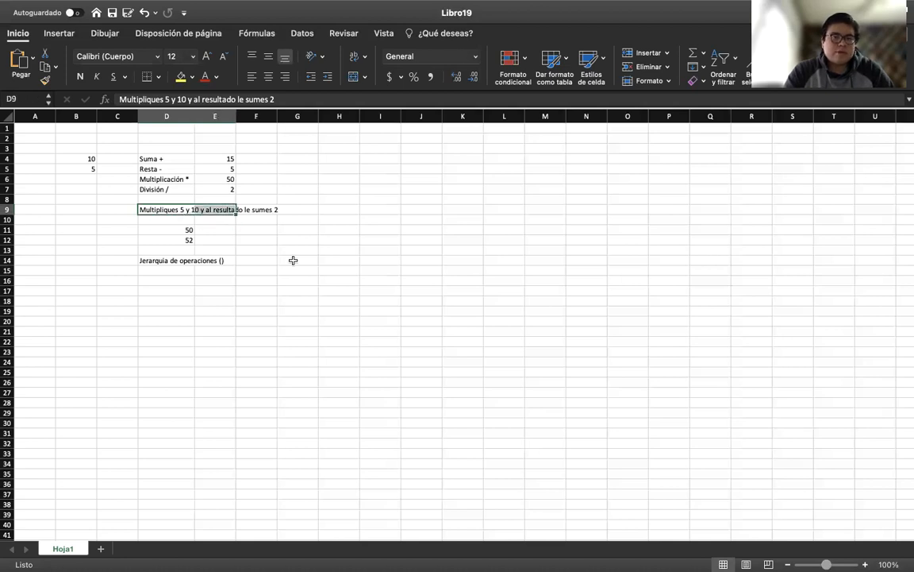
click(295, 260)
click(162, 280)
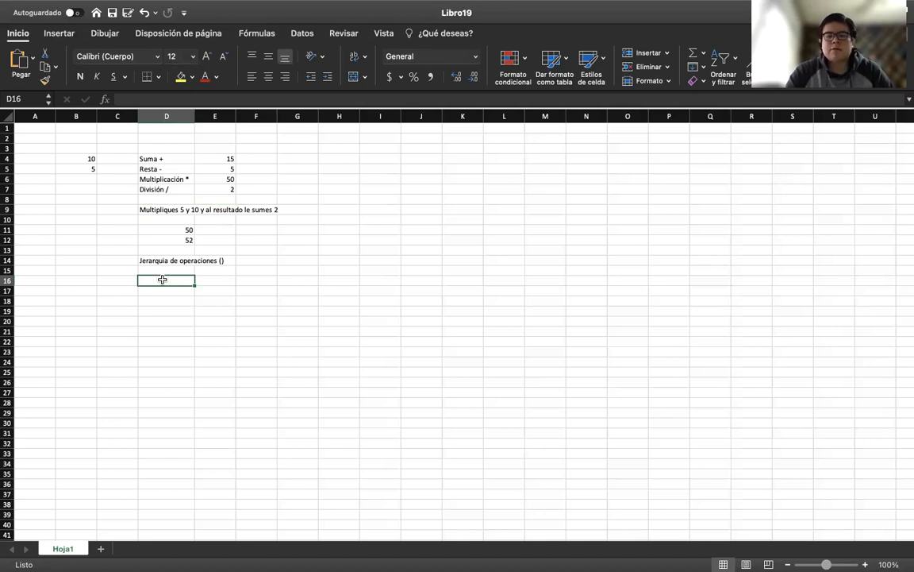
text(=()
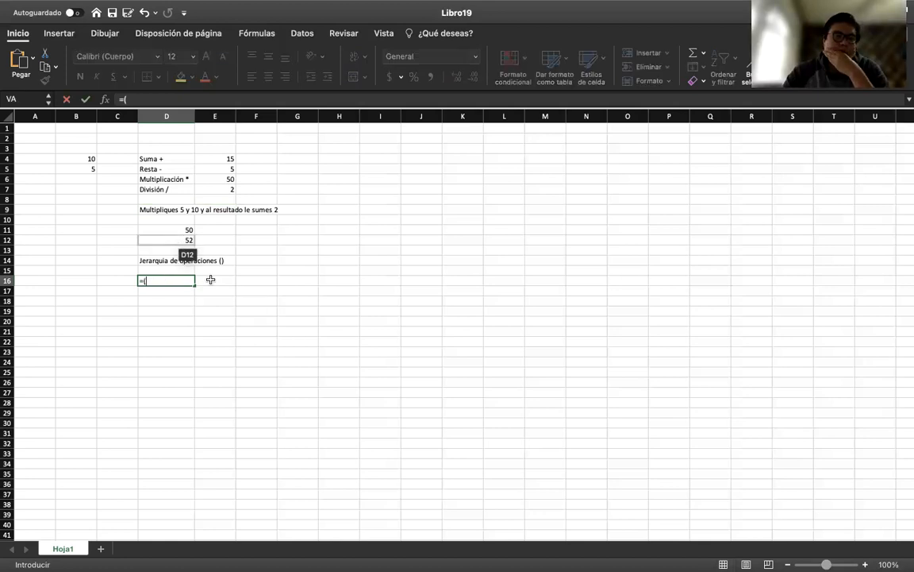
click(88, 159)
text(*)
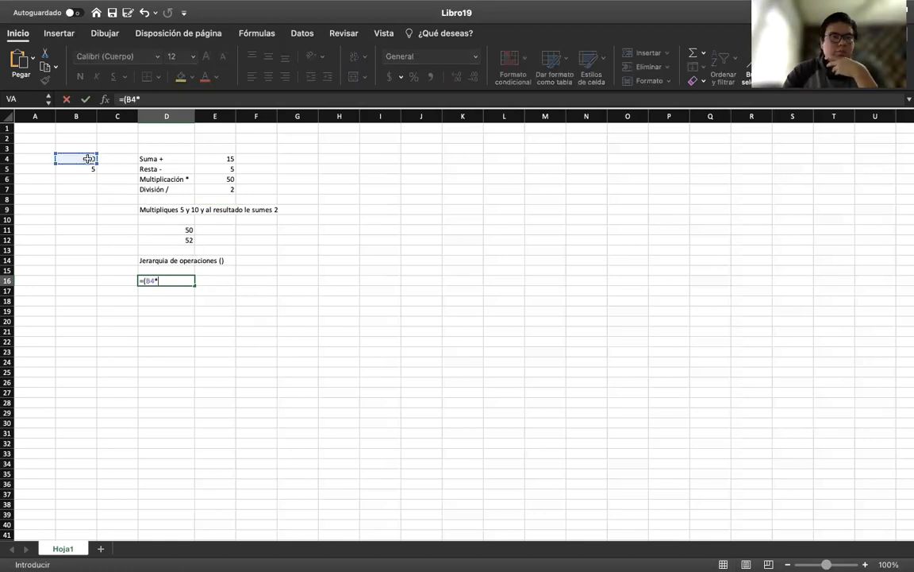
click(81, 169)
text()+)
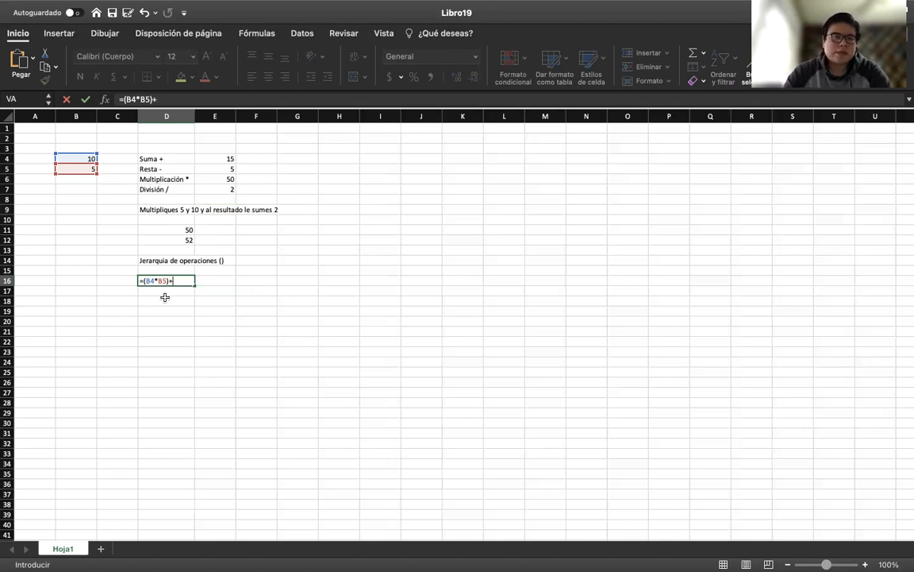
text(2)
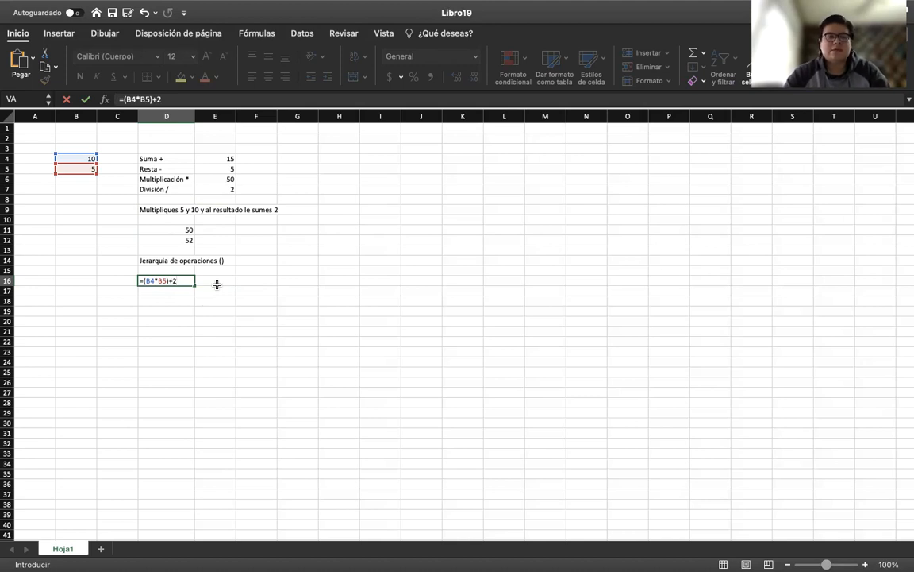
key(Return)
- Highlight the result cells D16 and D12 with a yellow fill
click(173, 279)
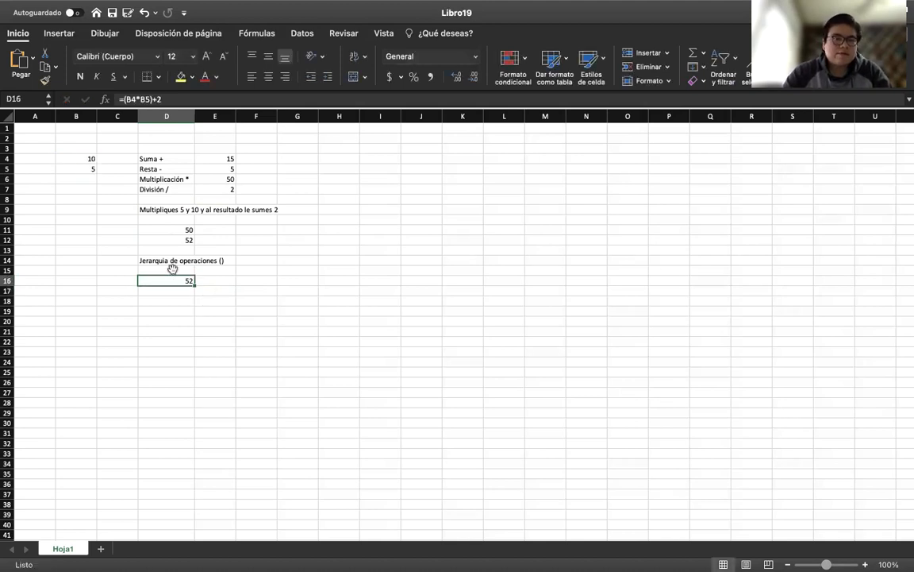
click(181, 76)
click(176, 238)
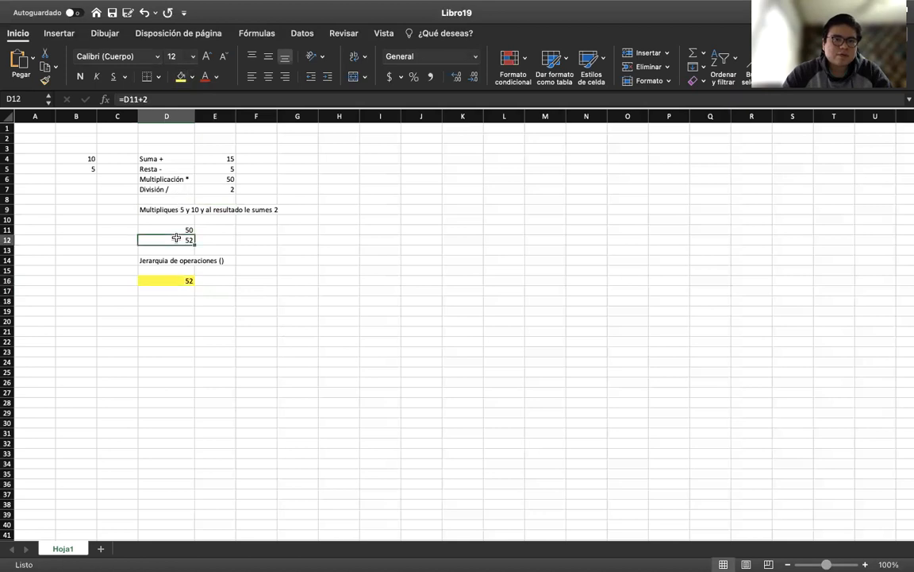
click(181, 77)
click(242, 331)
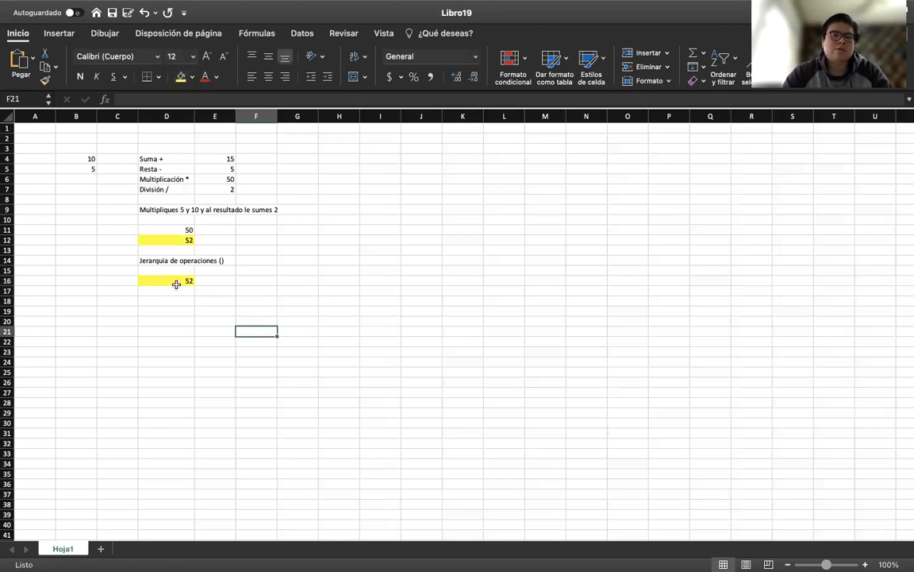
- Compare the two-cell calculation in D11:D12 with the single formula in D16 and review the four operation labels in D4:D7
drag(186, 229, 185, 240)
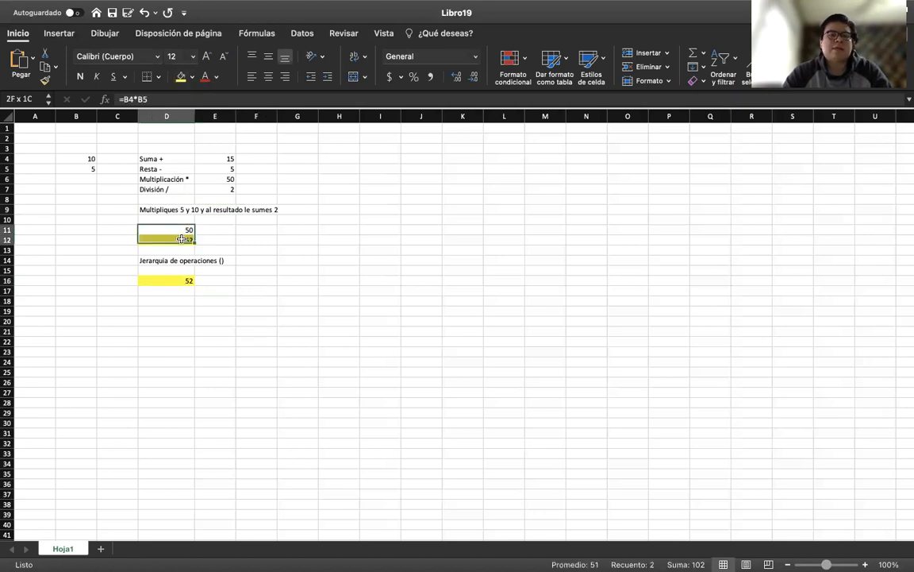
click(330, 389)
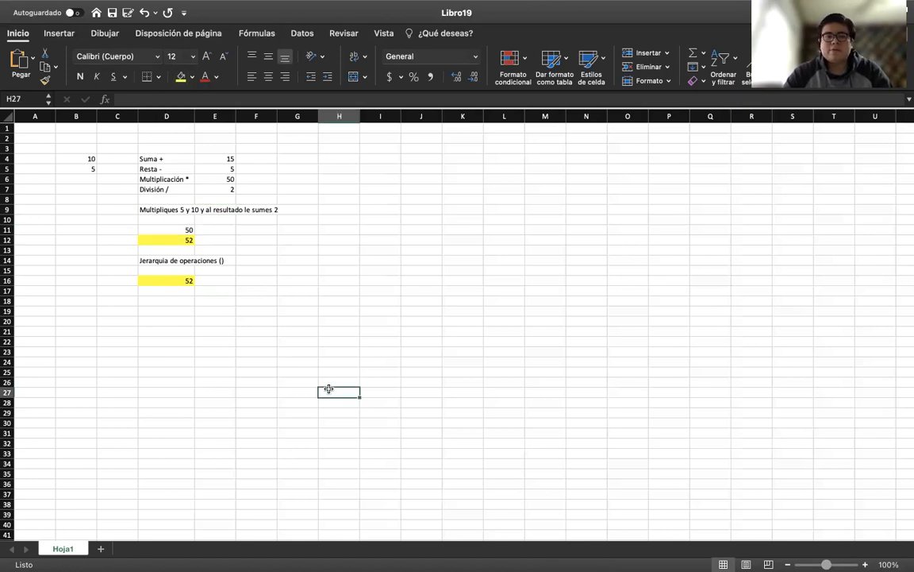
click(278, 359)
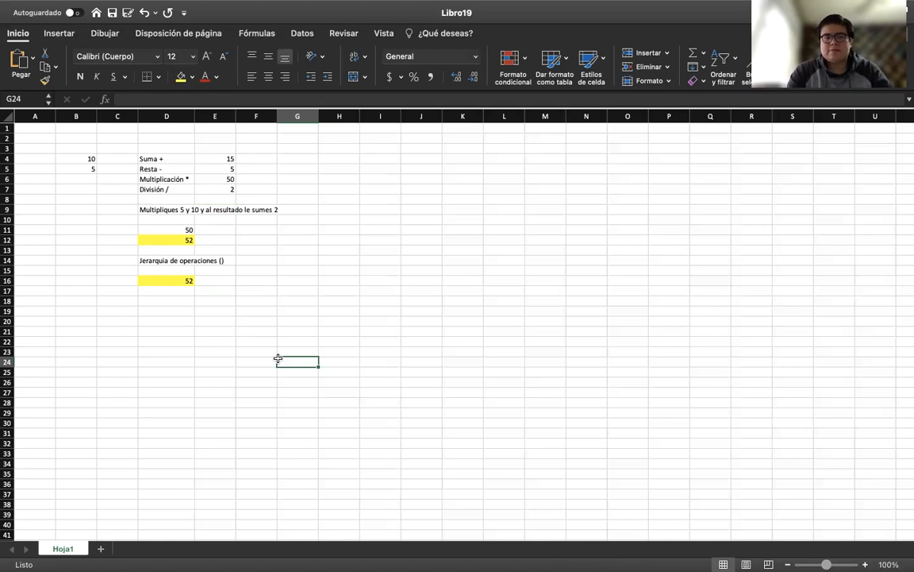
click(353, 300)
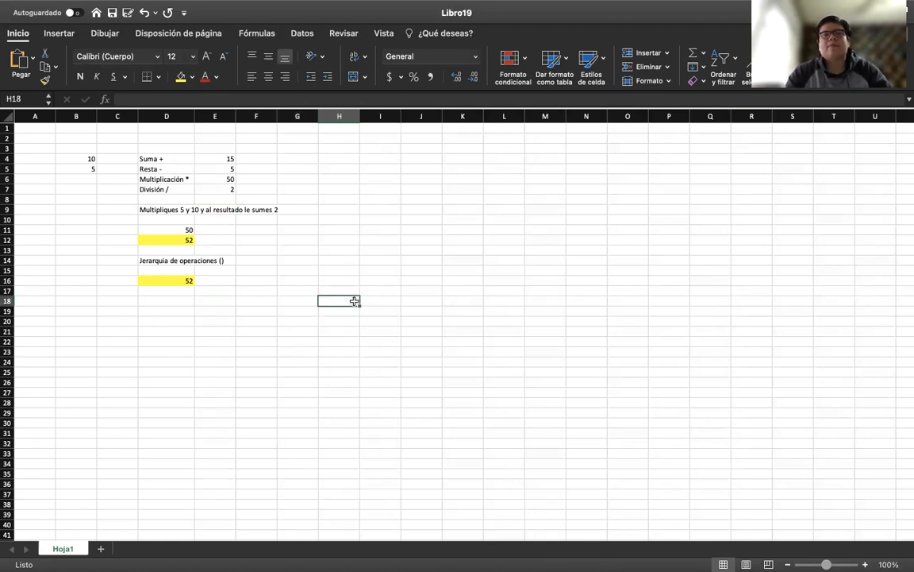
drag(174, 159, 178, 159)
click(174, 171)
click(184, 181)
click(169, 198)
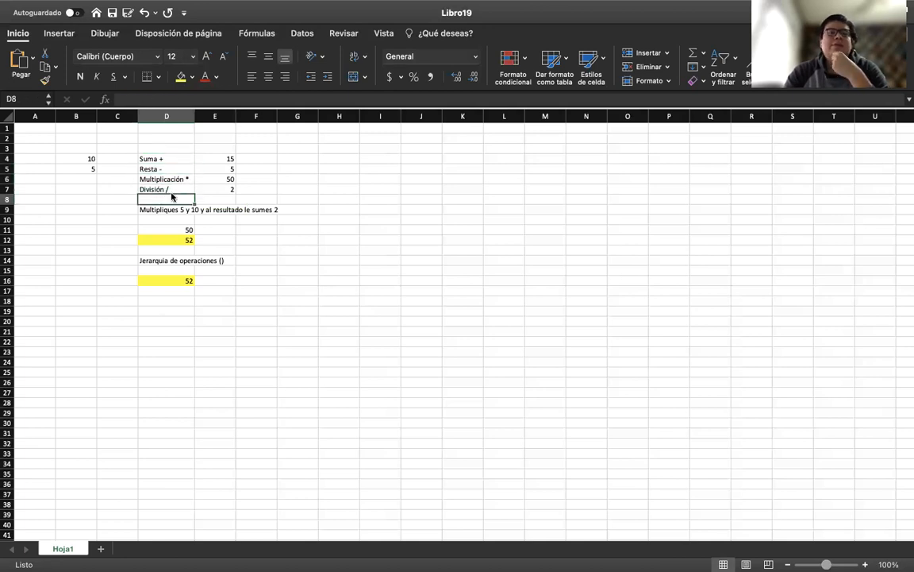
click(166, 188)
click(269, 297)
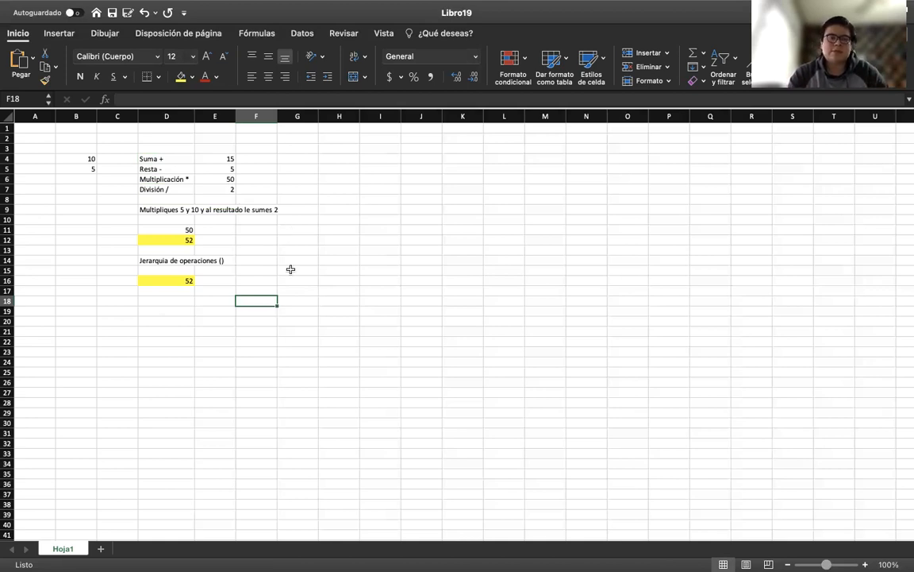
click(172, 280)
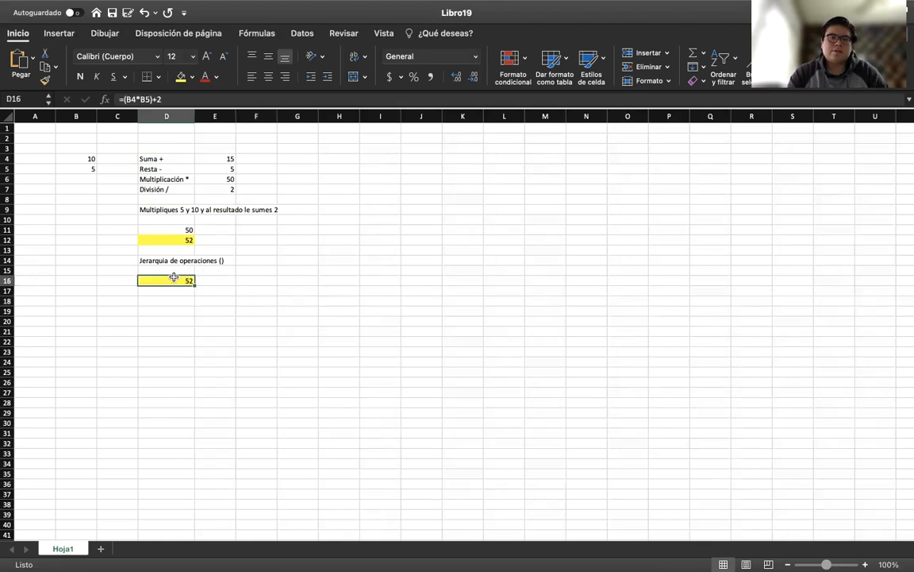
click(358, 309)
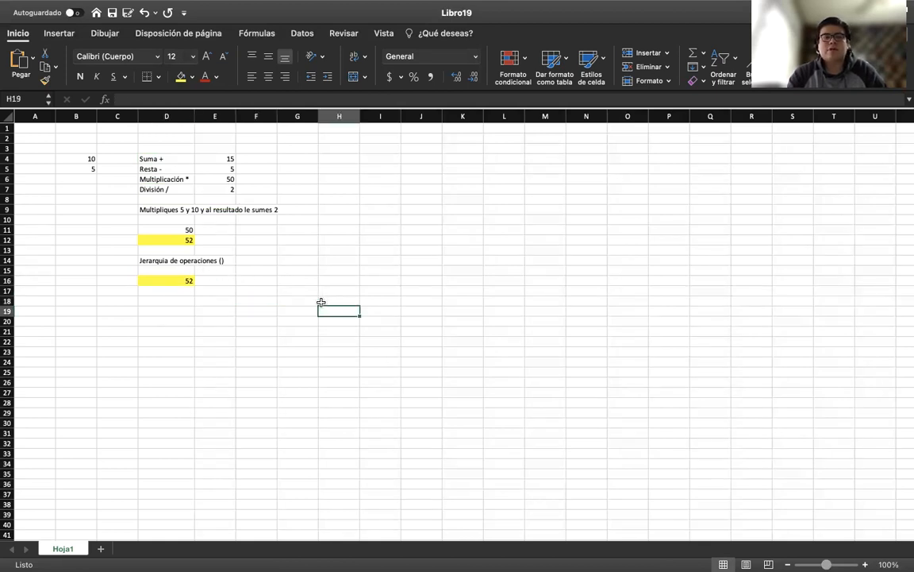
drag(176, 158, 179, 191)
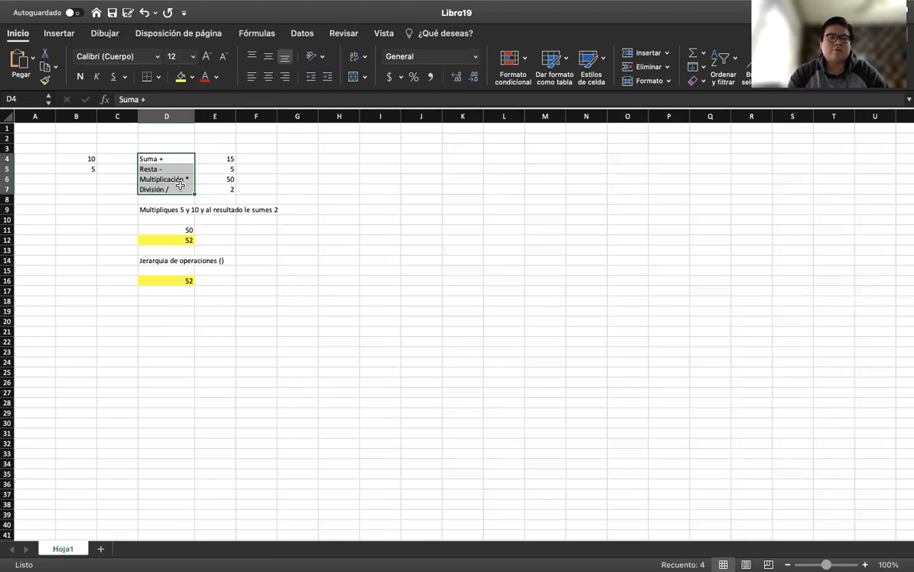
click(221, 260)
click(290, 319)
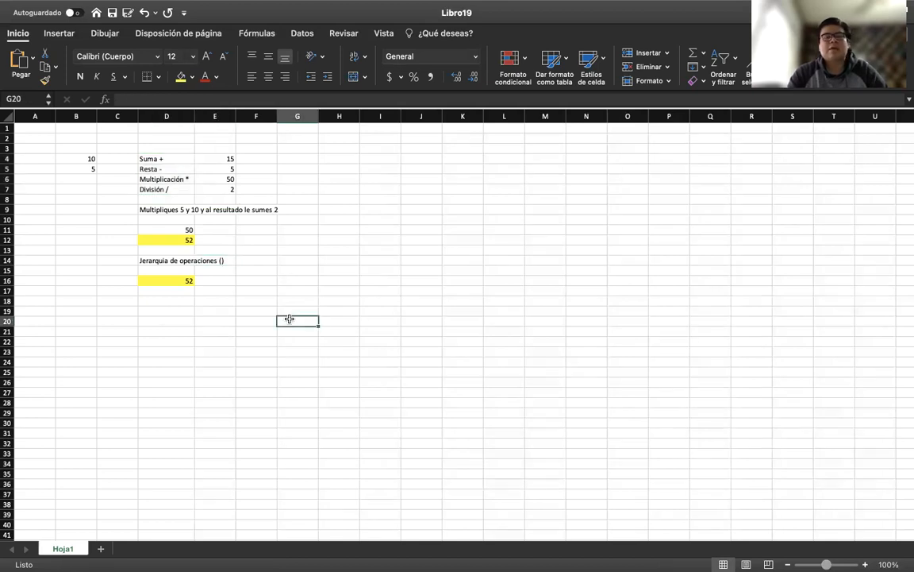
click(169, 319)
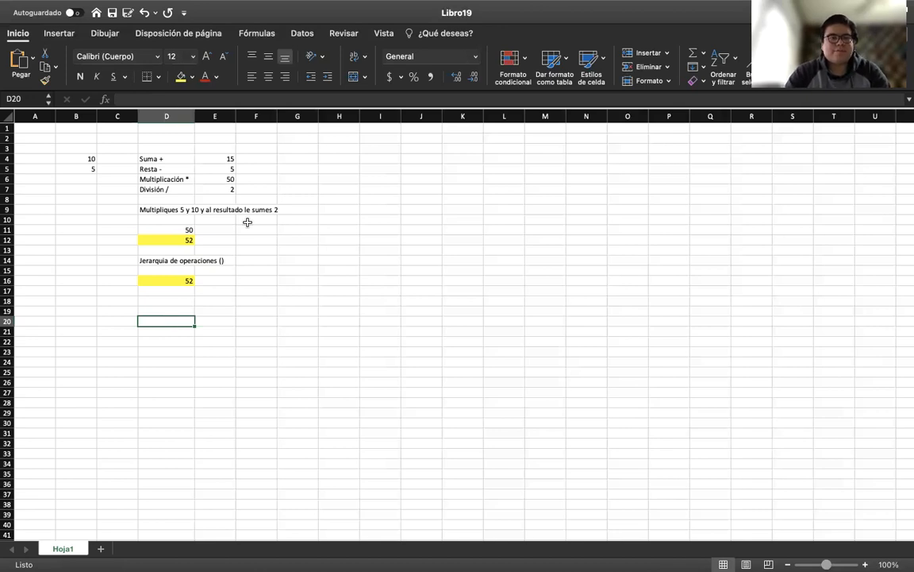
- Delete all the example data from the sheet and remove the yellow fill from column D
drag(77, 148, 300, 306)
key(Delete)
click(155, 240)
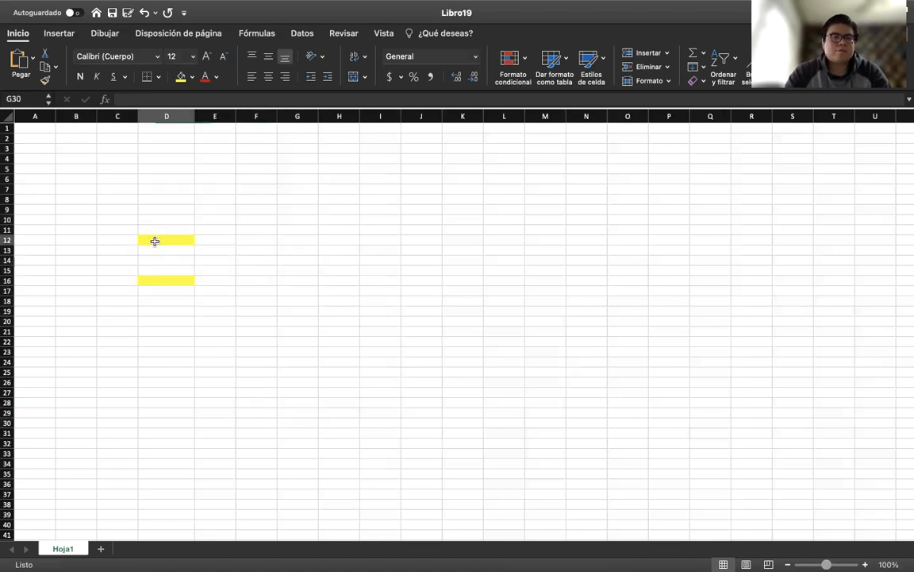
drag(164, 223, 172, 288)
click(192, 79)
click(214, 100)
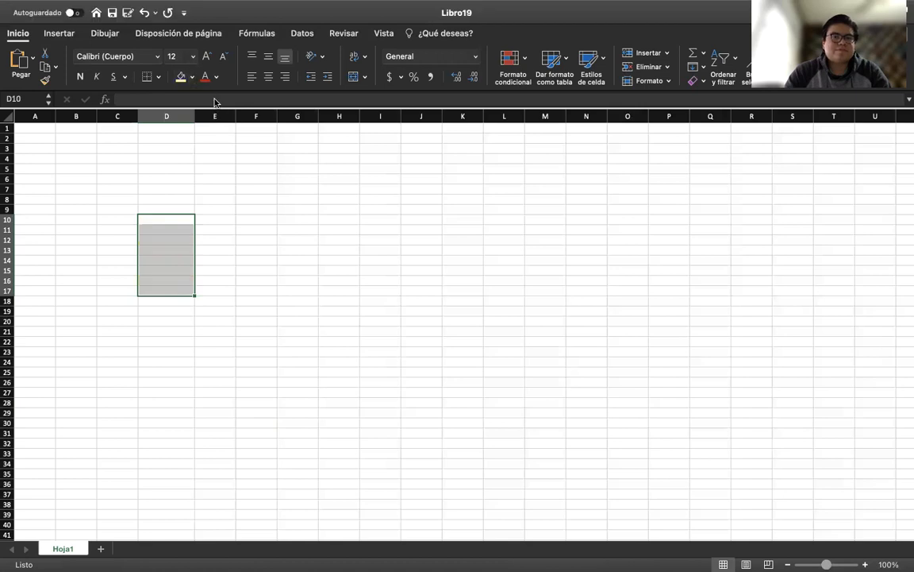
click(147, 199)
- Enter the values 3, 4, 5, 6, 7, 8, 9 and 5 in cells B4 to B11
click(76, 163)
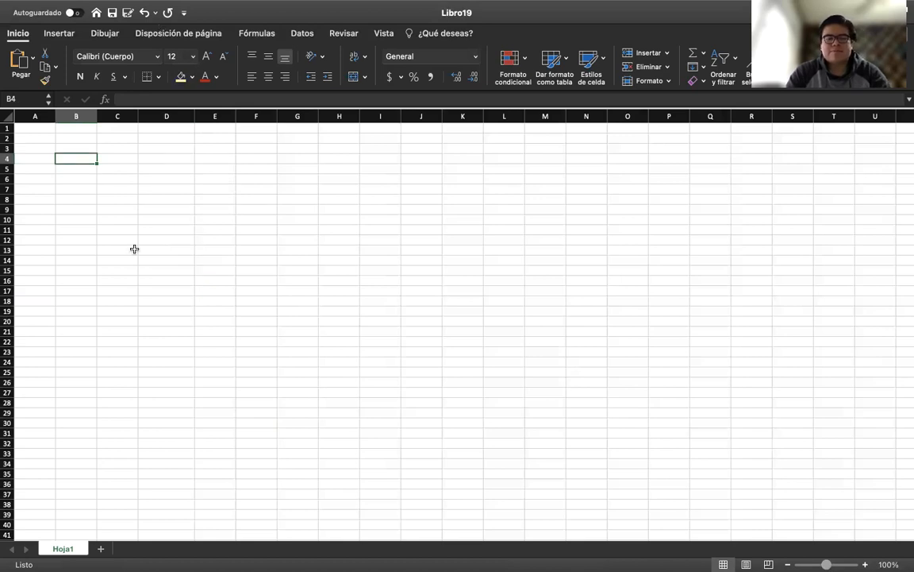
text(3)
key(Return)
text(4)
key(Return)
text(5)
key(Return)
text(6)
key(Return)
text(7)
key(Return)
text(8)
key(Return)
text(9)
key(Return)
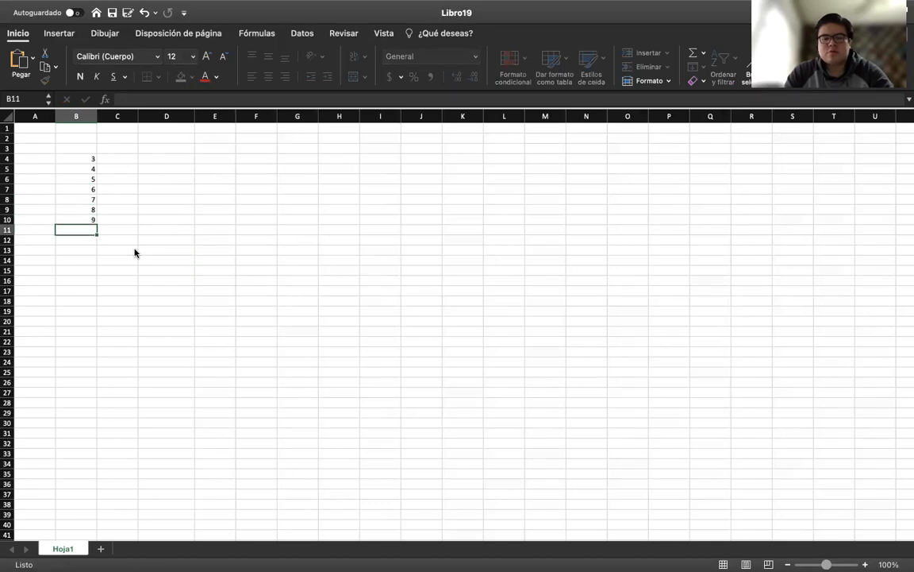
text(5)
key(Return)
click(157, 311)
click(140, 169)
click(148, 157)
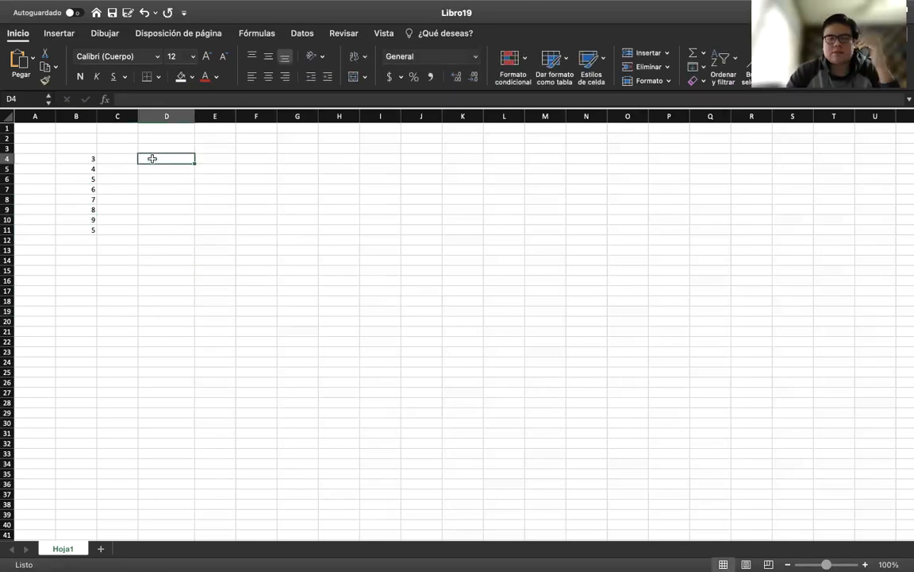
- Enter the heading "Sumar" in cell B3, above the list of numbers
click(81, 146)
text(S)
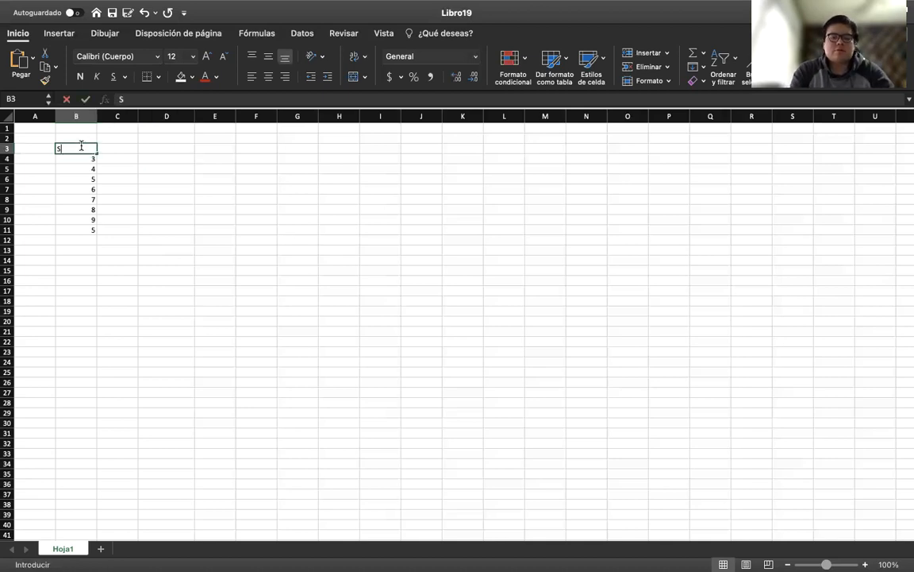
text(umqa)
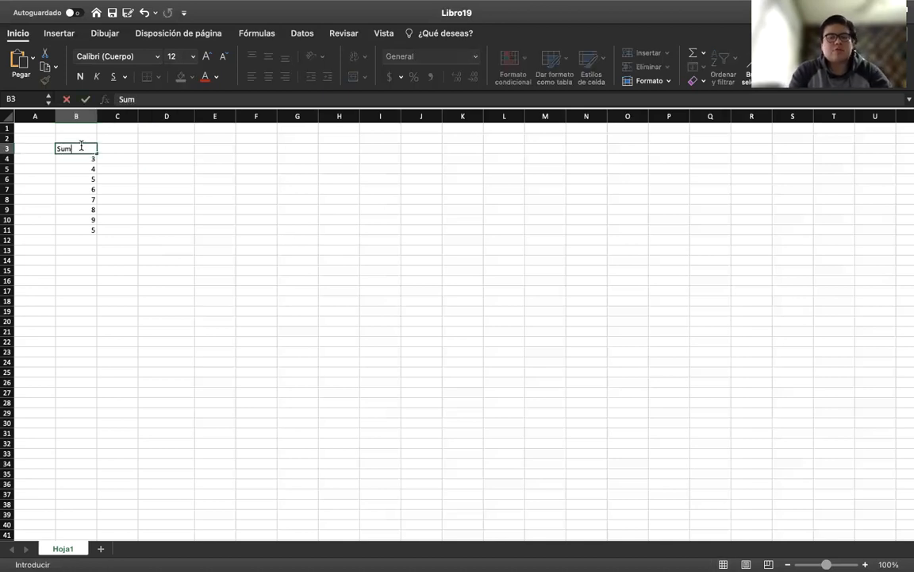
key(BackSpace)
text(a)
key(BackSpace)
key(BackSpace)
text(ar)
click(198, 246)
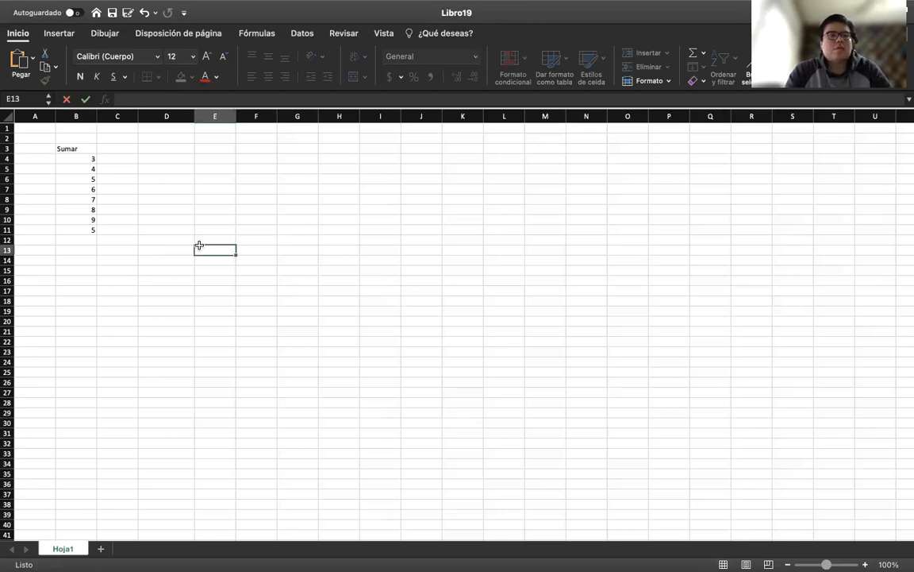
- Enter a formula in D4 that adds cells B4 to B11 individually: =B4+B5+B6+B7+B8+B9+B10+B11
click(171, 163)
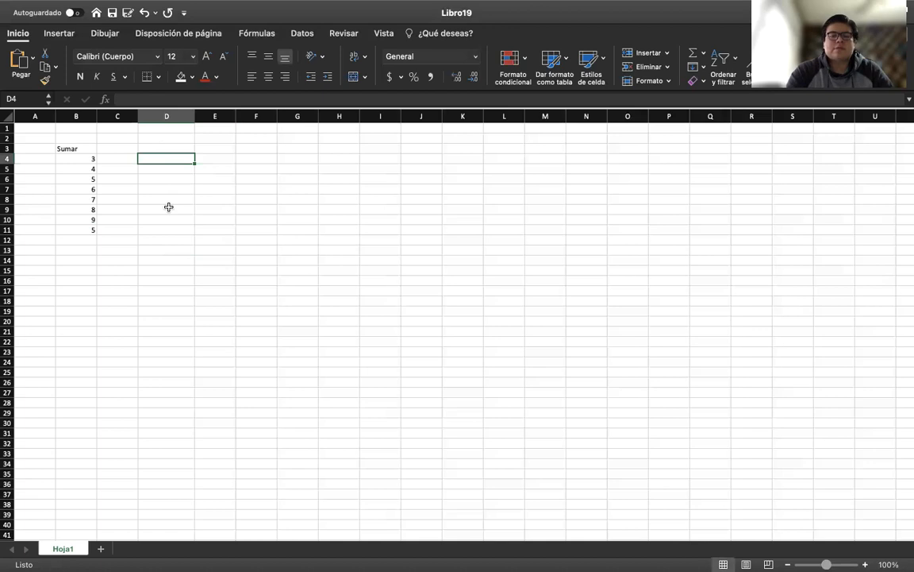
text(=)
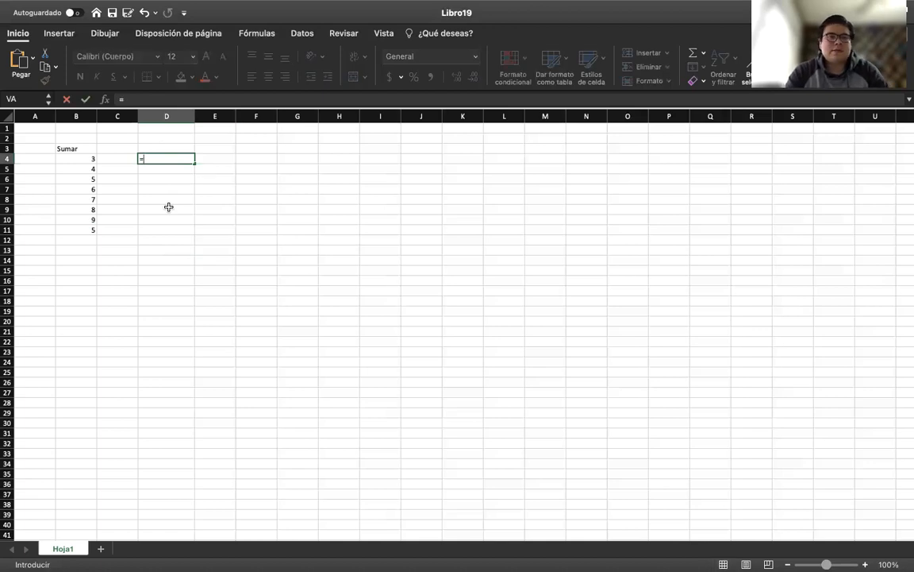
click(87, 158)
text(+)
click(85, 169)
text(+)
click(69, 179)
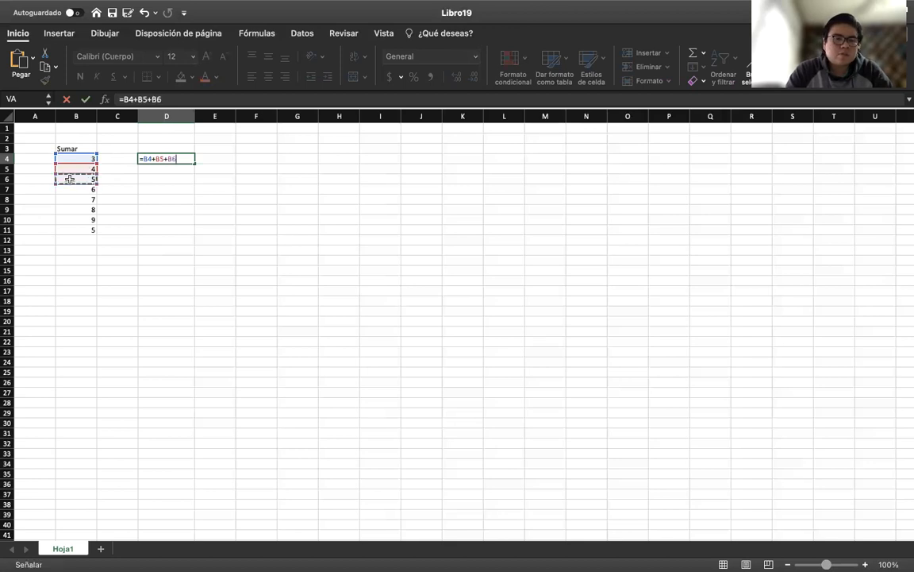
text(+)
click(67, 189)
text(+)
click(68, 199)
text(+)
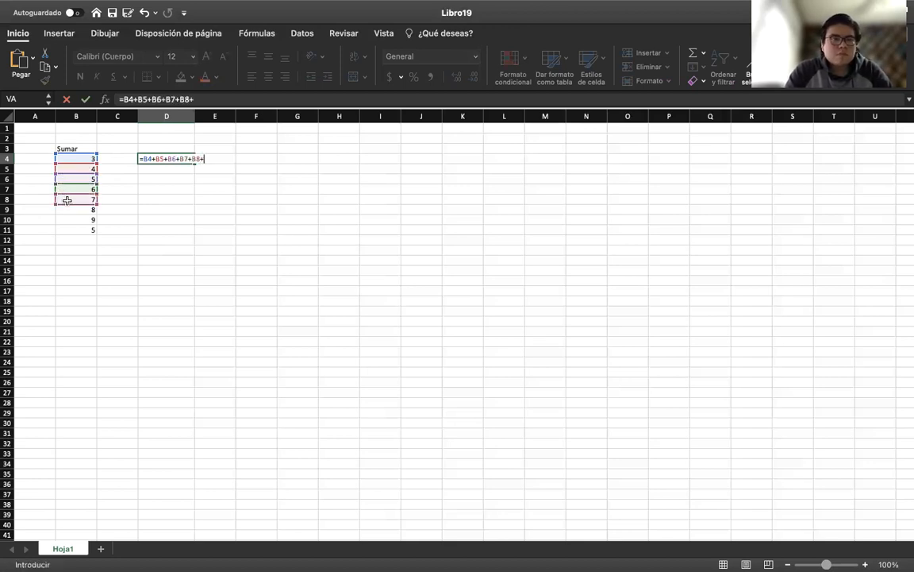
click(68, 209)
text(+)
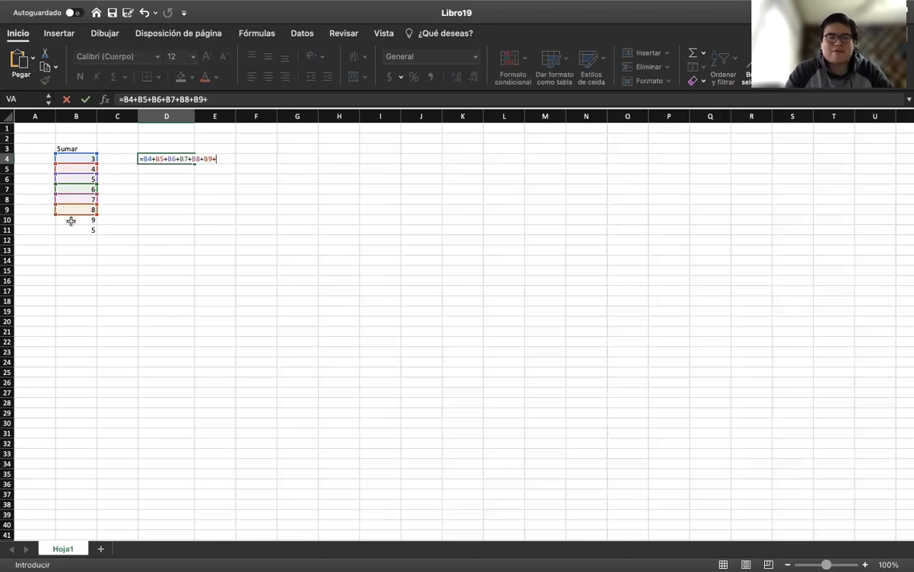
click(71, 220)
text(+)
click(79, 230)
key(Return)
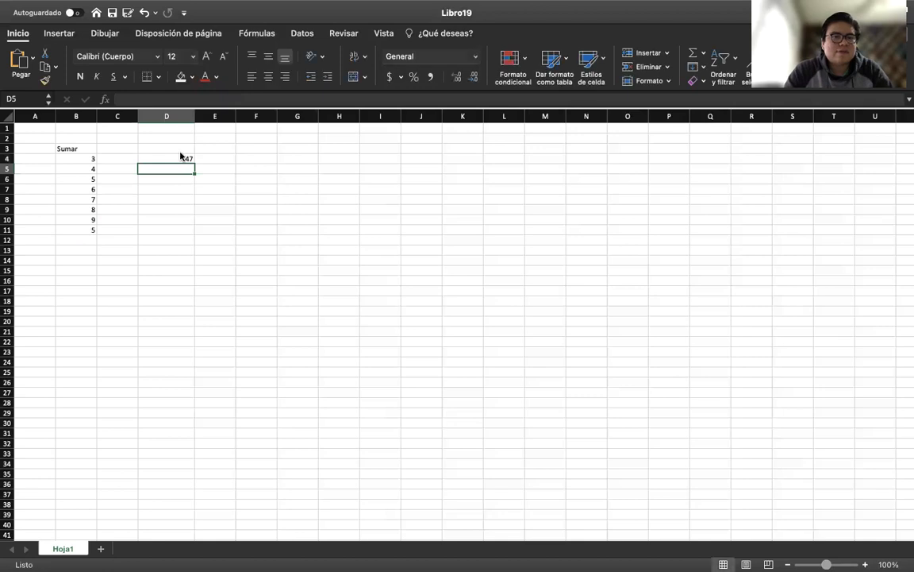
- Fill cell D4 with yellow
click(180, 151)
click(171, 158)
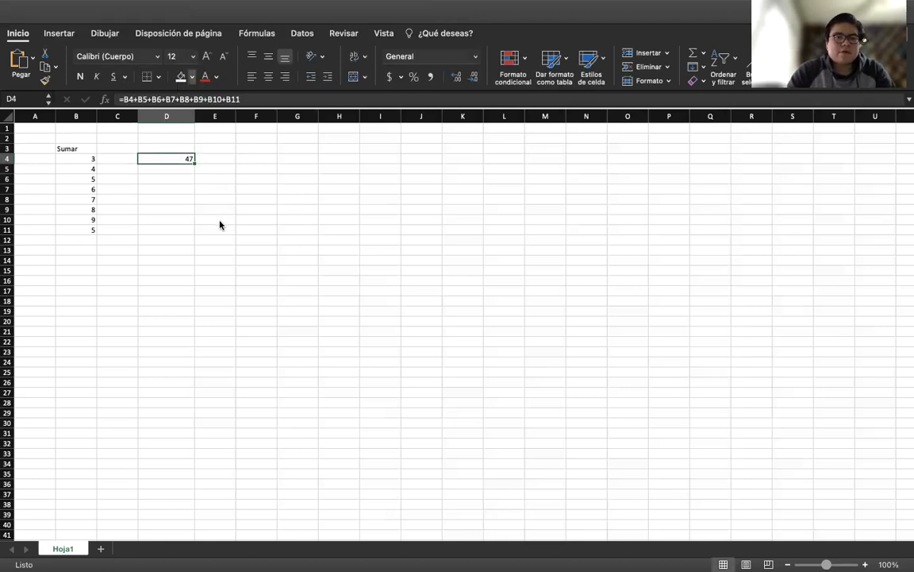
click(336, 331)
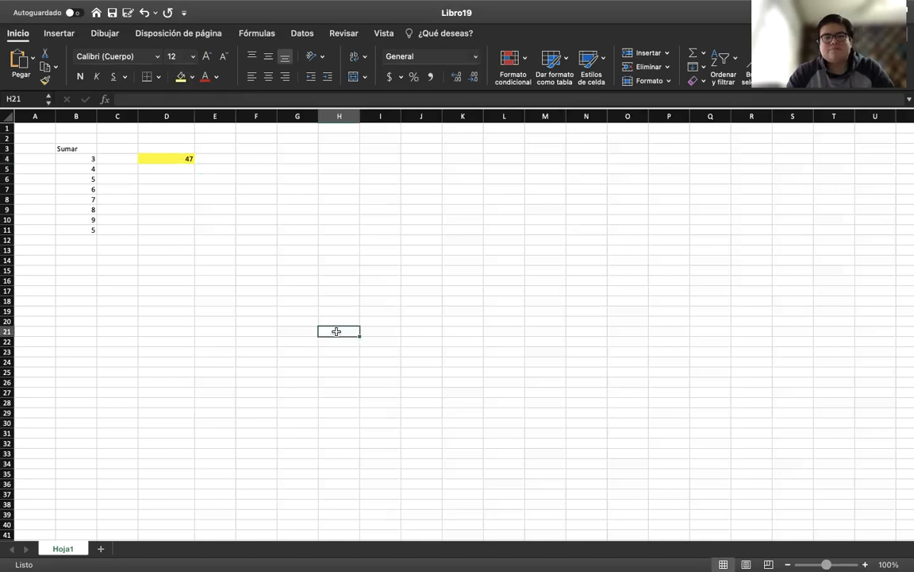
- Begin a SUMA function in cell D7, up to its opening parenthesis
click(151, 184)
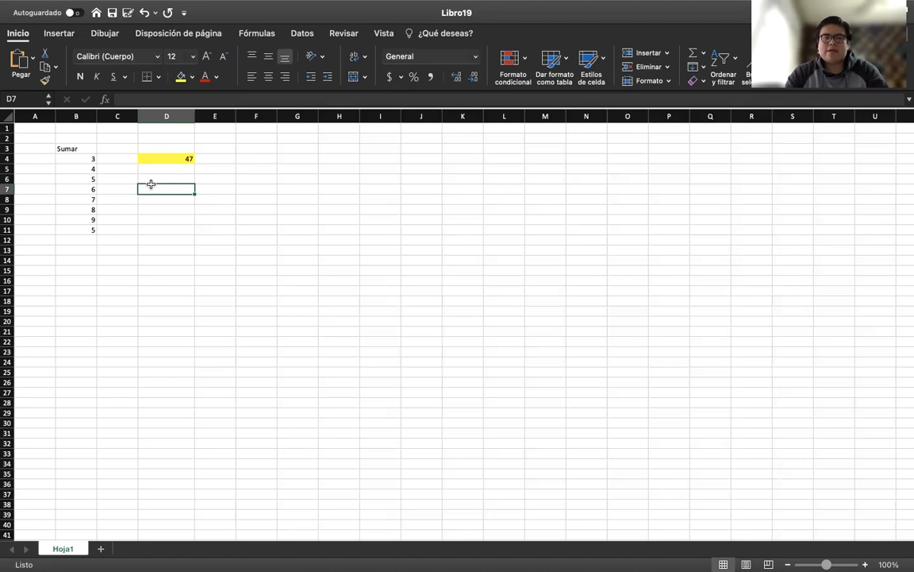
text(=)
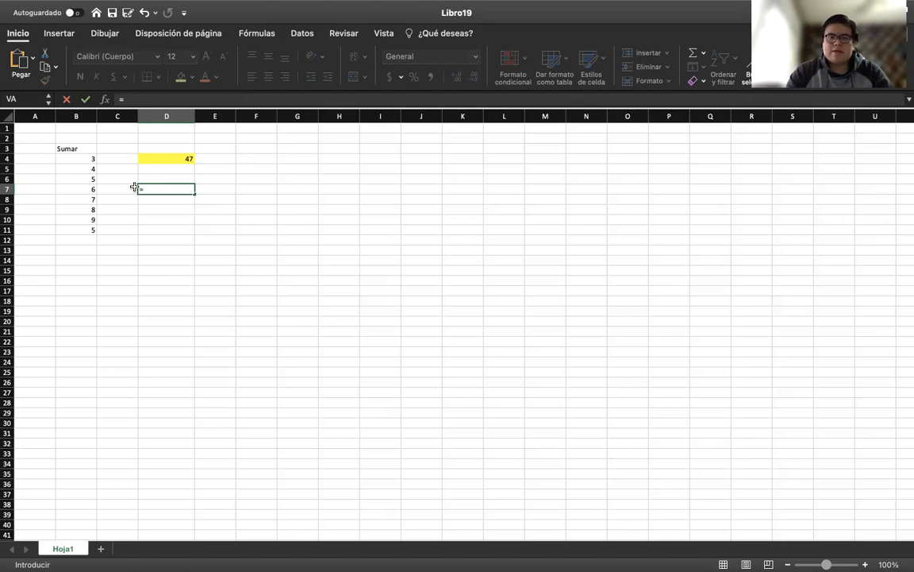
click(80, 168)
click(86, 210)
click(83, 159)
click(89, 189)
key(BackSpace)
key(BackSpace)
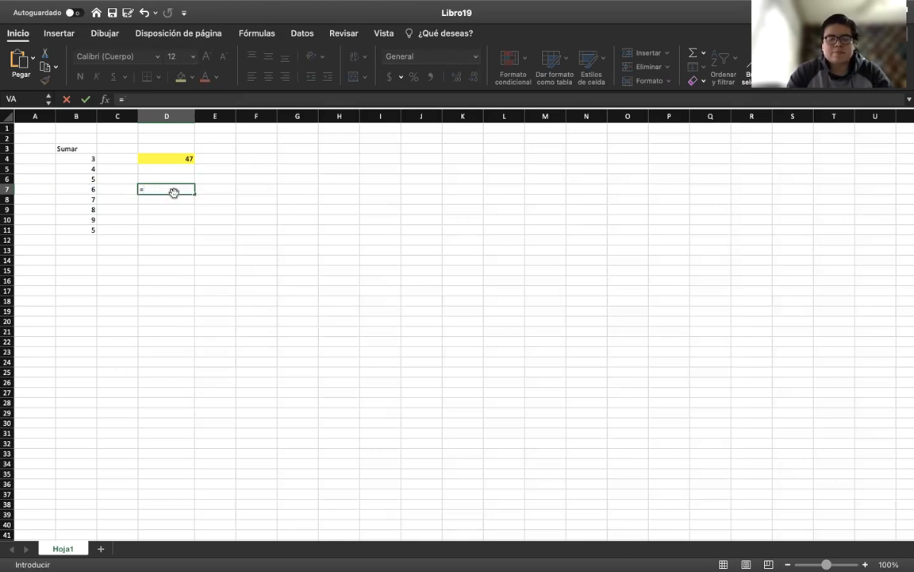
text(suam)
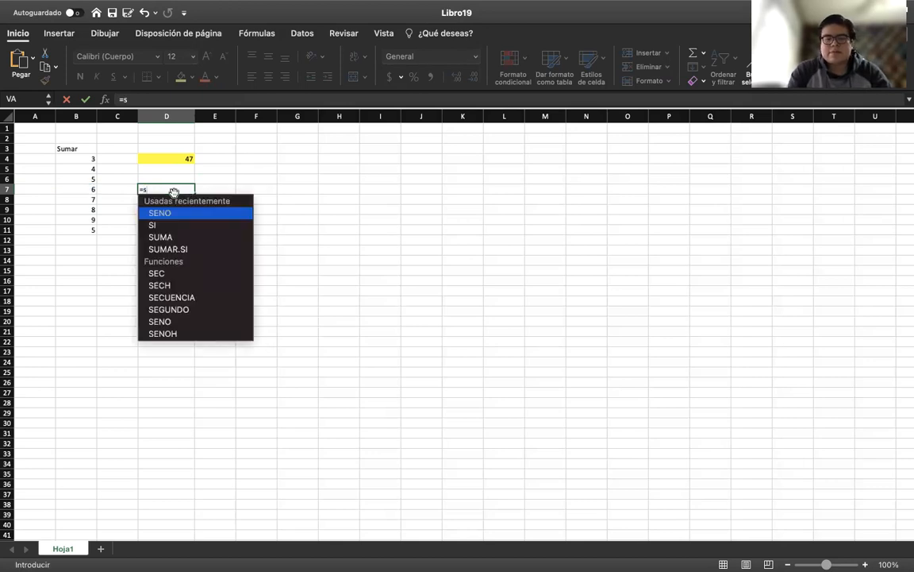
key(BackSpace)
key(BackSpace)
key(BackSpace)
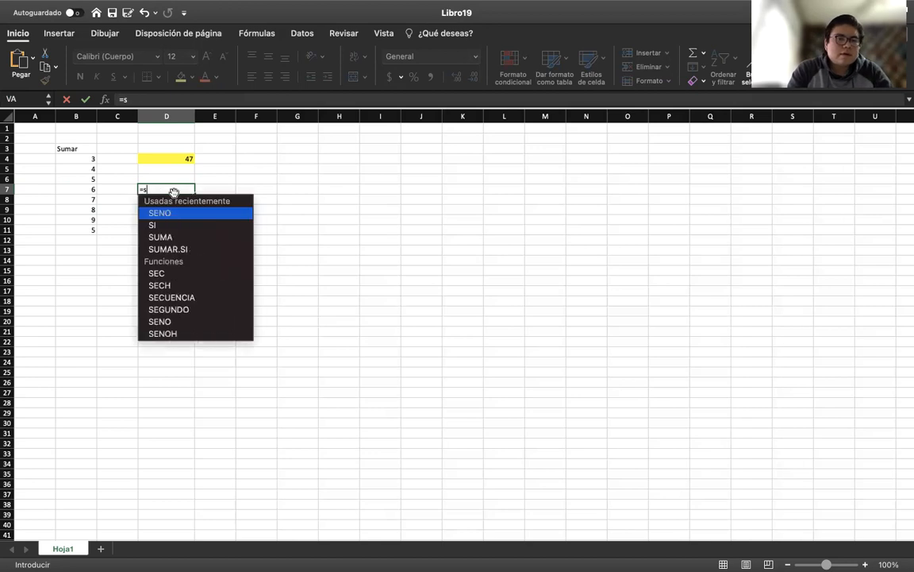
text(uma)
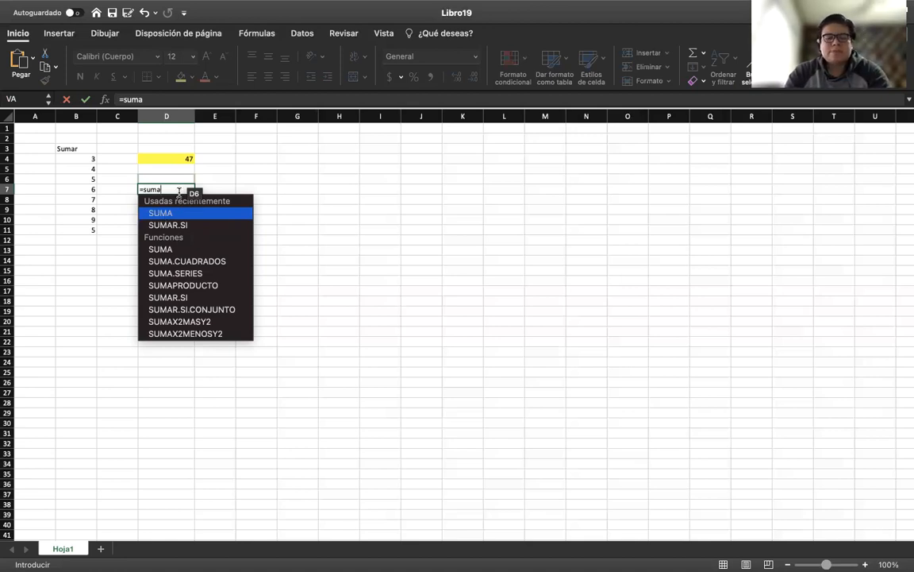
text(()
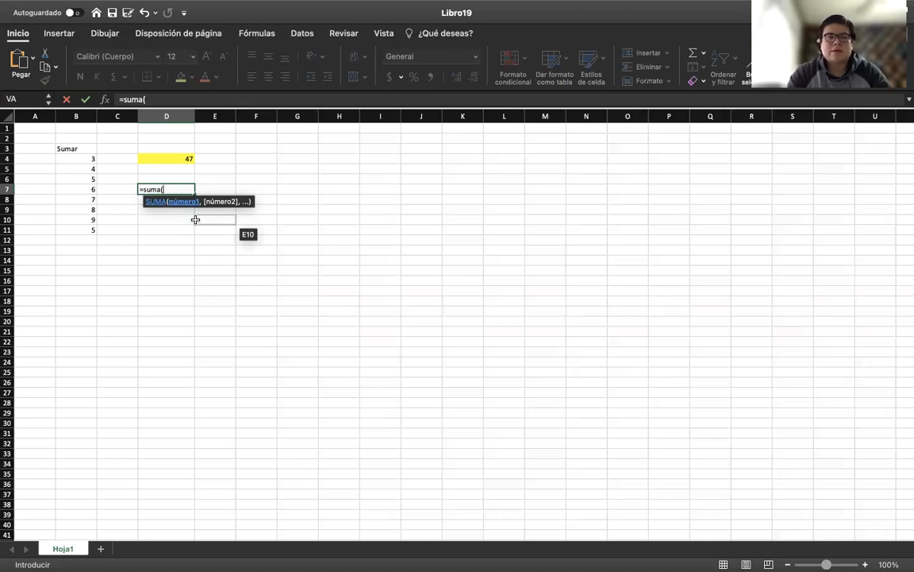
- Complete the SUMA formula in D7 with B4, B5, B6, B7, B8, B9, B10 and B11 as separate comma-separated arguments
click(87, 159)
text(,)
click(83, 168)
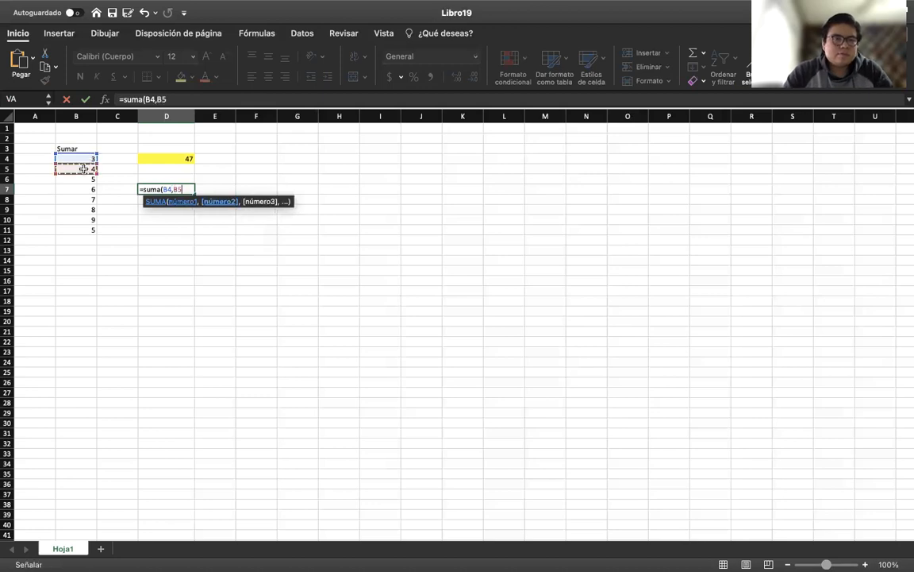
text(,)
click(73, 179)
text(,)
click(65, 188)
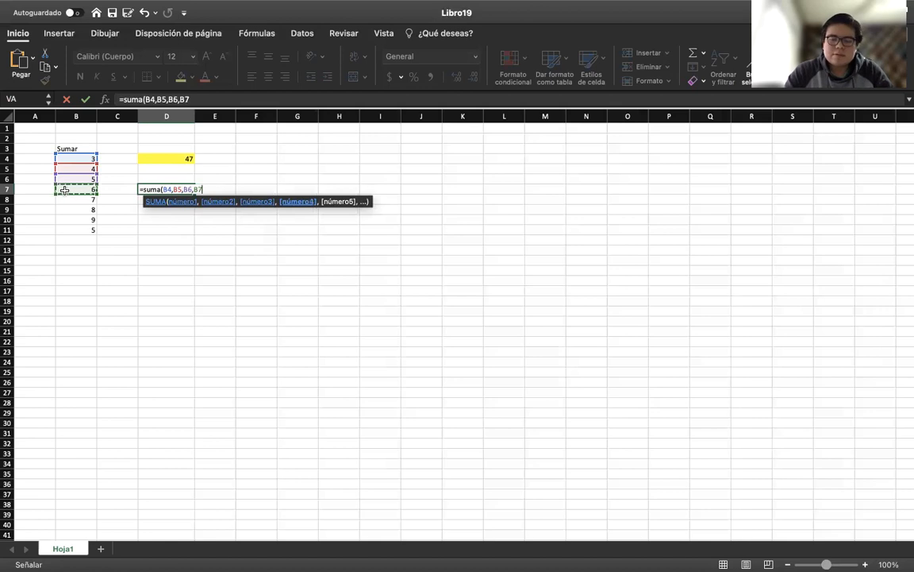
text(,)
click(62, 200)
text(,)
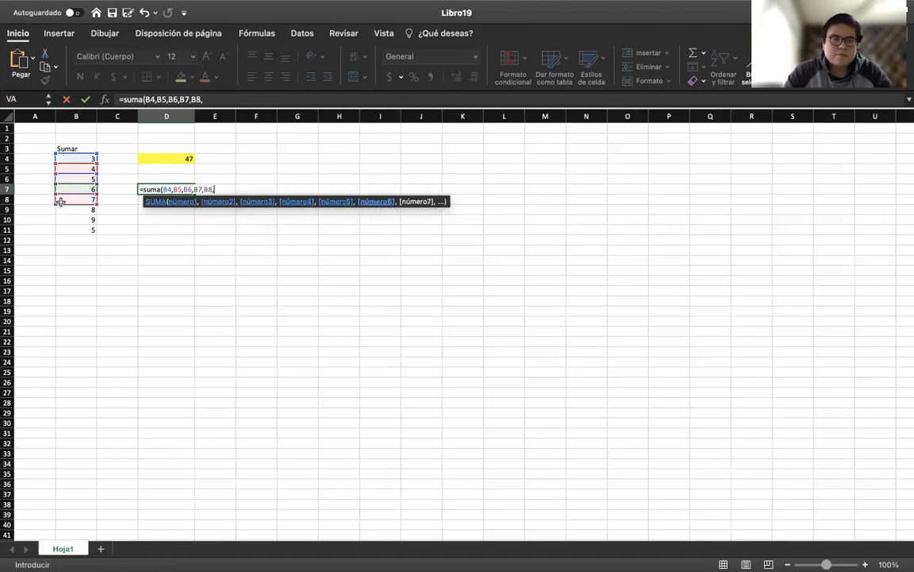
click(68, 211)
text(,)
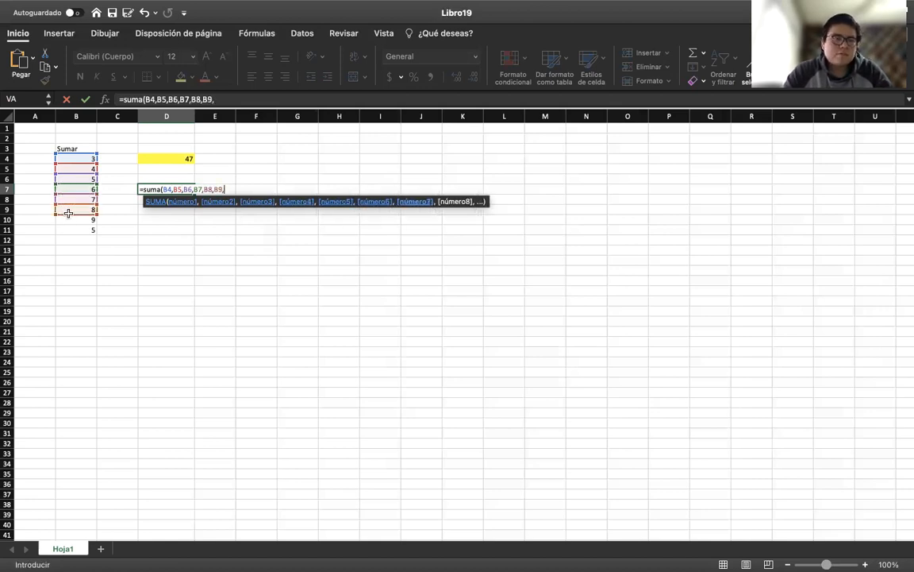
click(70, 220)
text(,)
click(68, 229)
text())
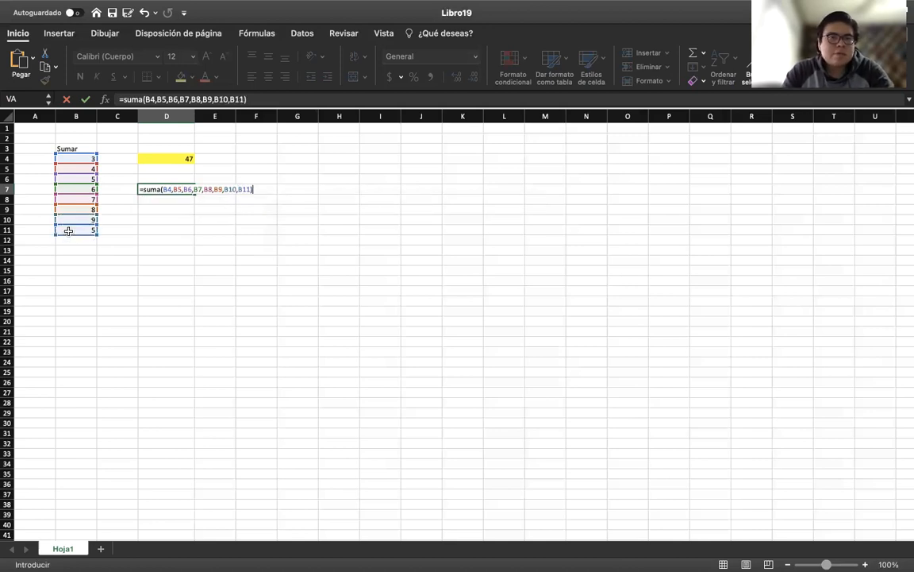
key(Return)
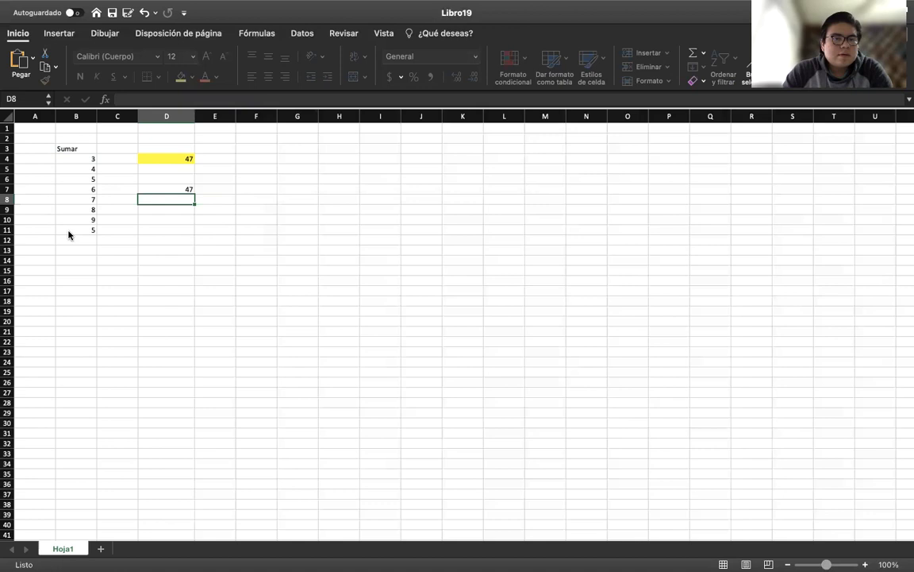
- Fill cell D7 with yellow
click(179, 188)
click(181, 76)
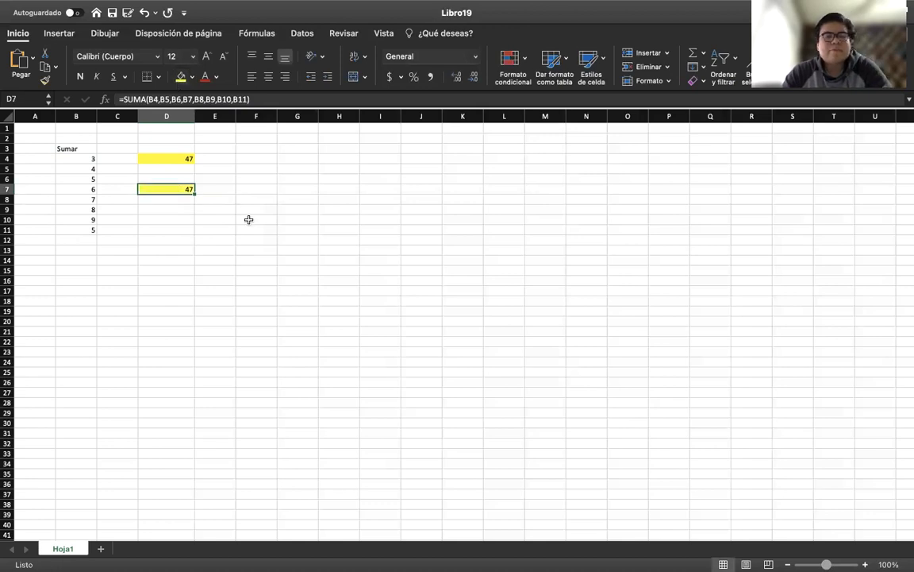
click(249, 219)
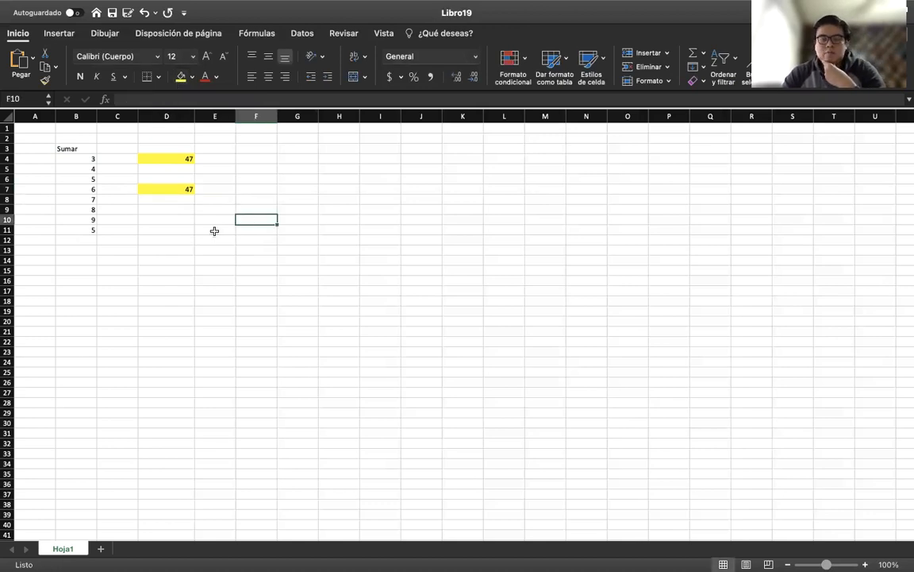
- Compare the plus-sign formula in D4 with the SUMA formula in D7
click(165, 157)
click(265, 221)
click(179, 189)
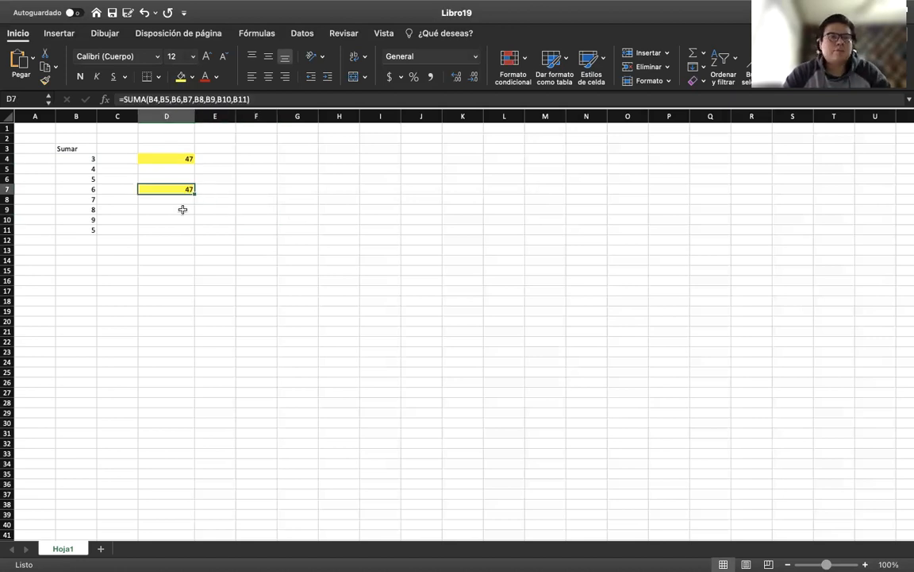
- Enter the formula =SUMA(B4:B11) in cell D10, summing the list as a single range
click(182, 209)
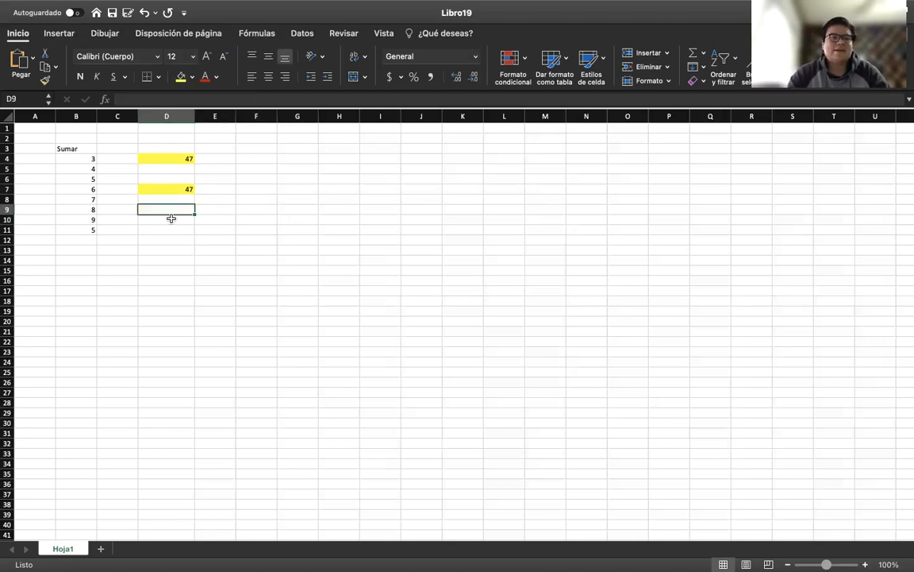
click(171, 218)
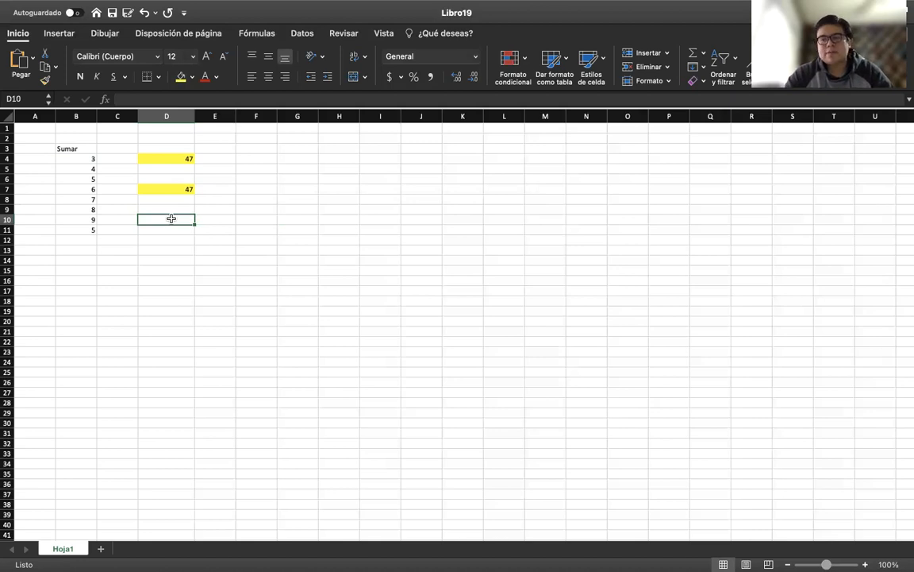
text(=)
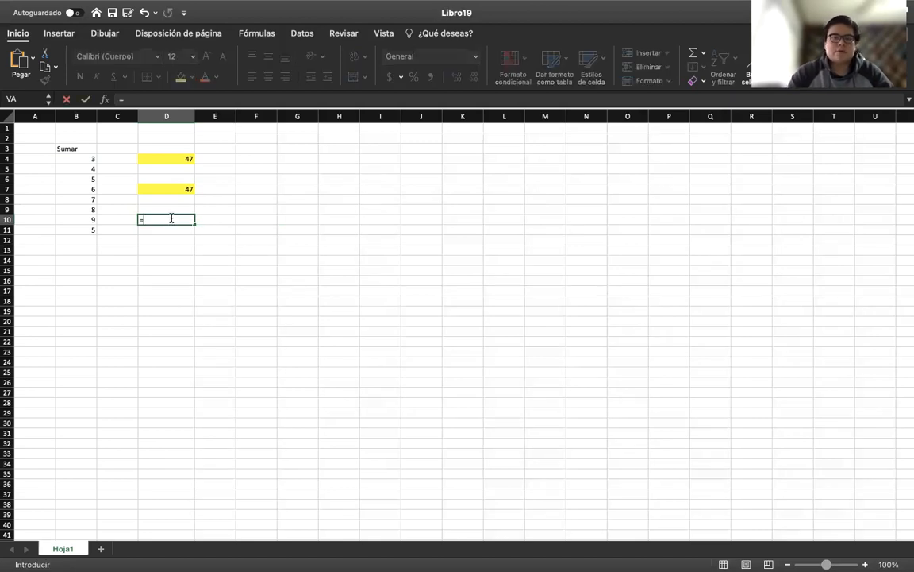
text(suma()
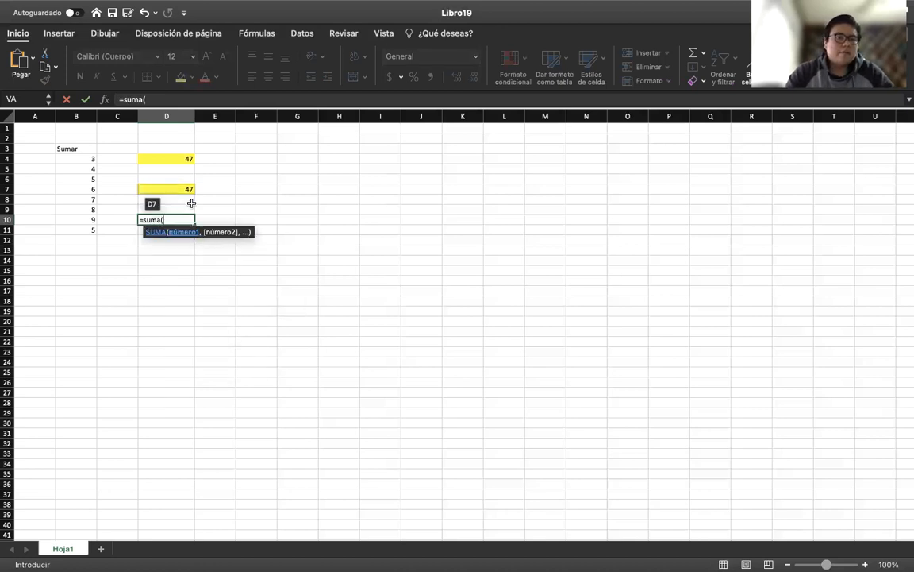
drag(92, 159, 85, 230)
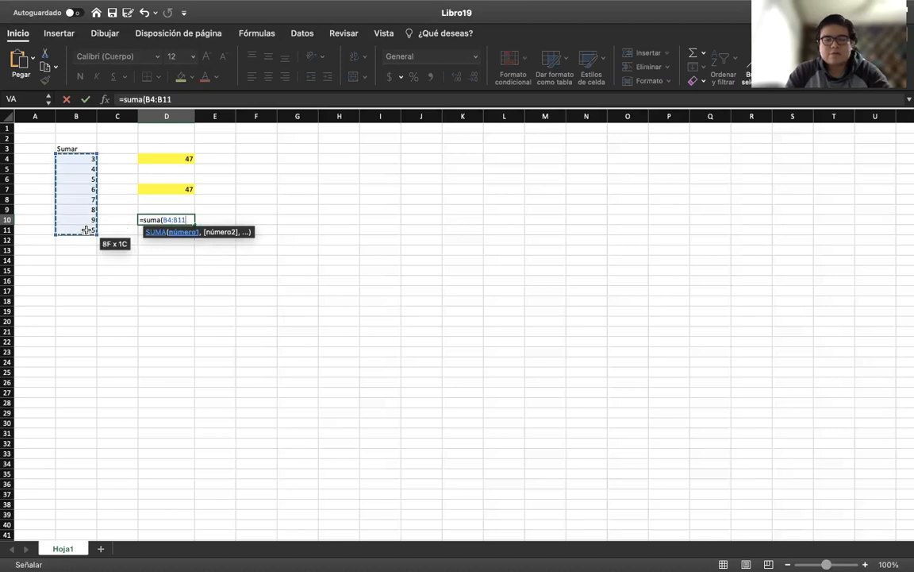
text())
key(Return)
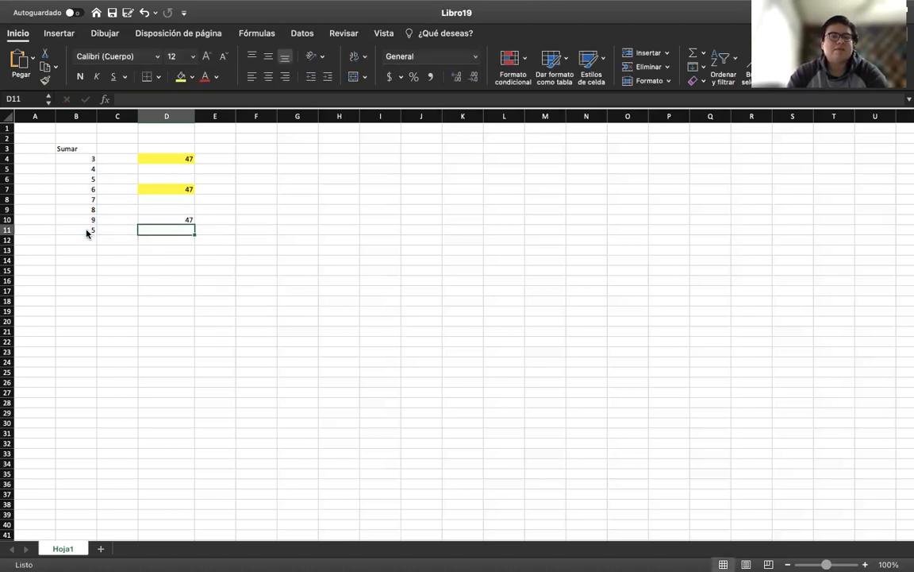
- Fill cell D10 with yellow
click(166, 220)
click(181, 77)
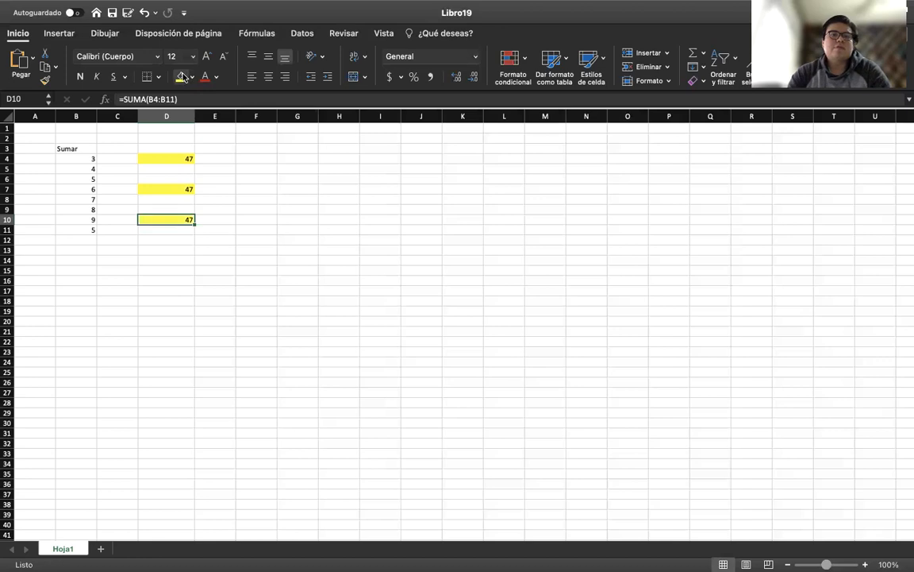
click(297, 302)
click(329, 342)
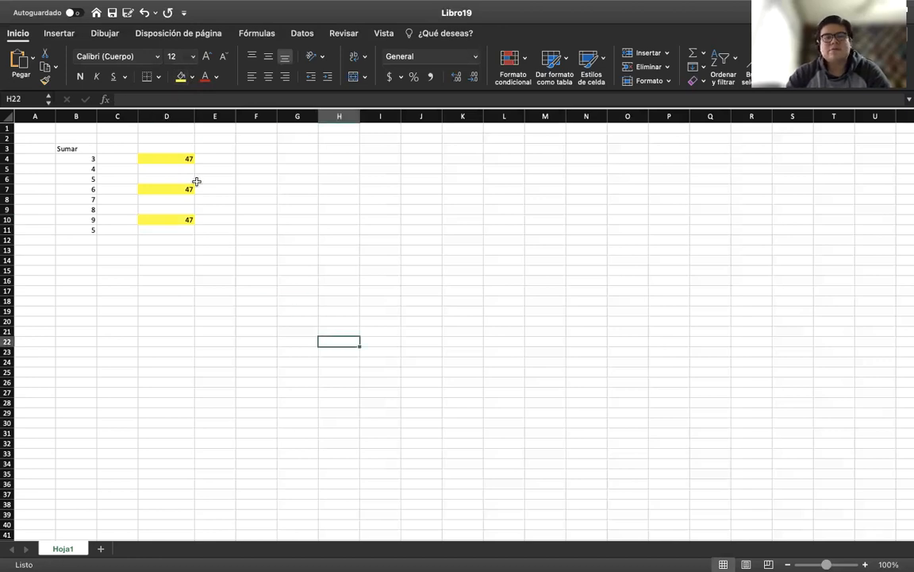
drag(172, 189, 159, 158)
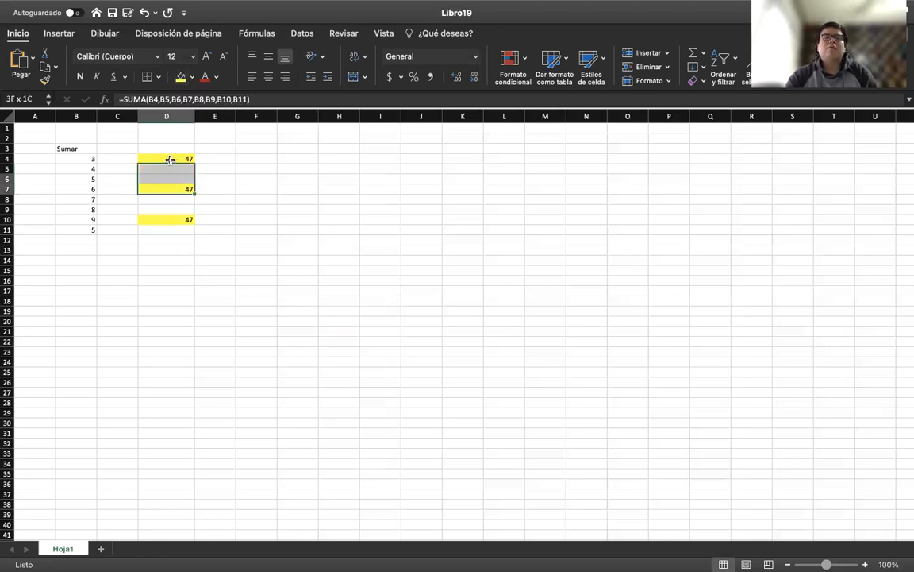
click(343, 289)
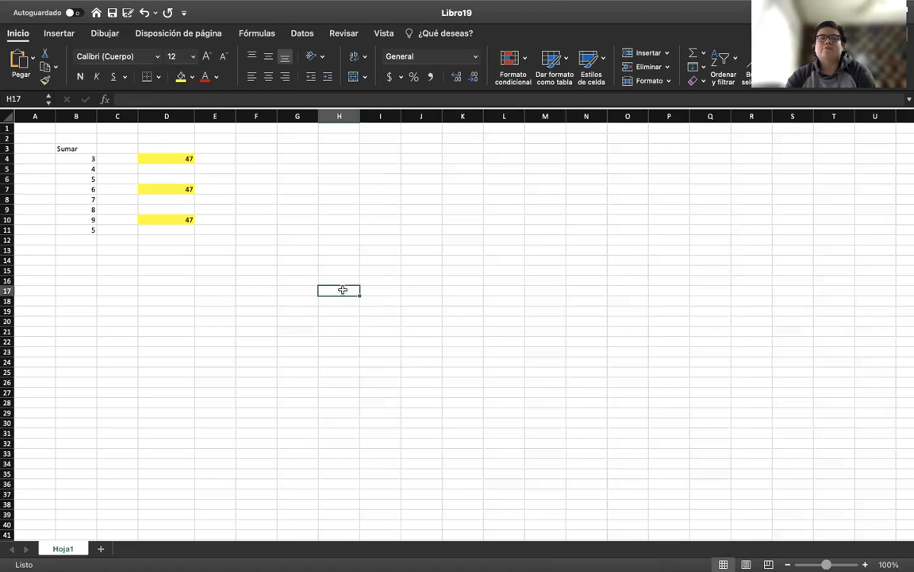
click(170, 271)
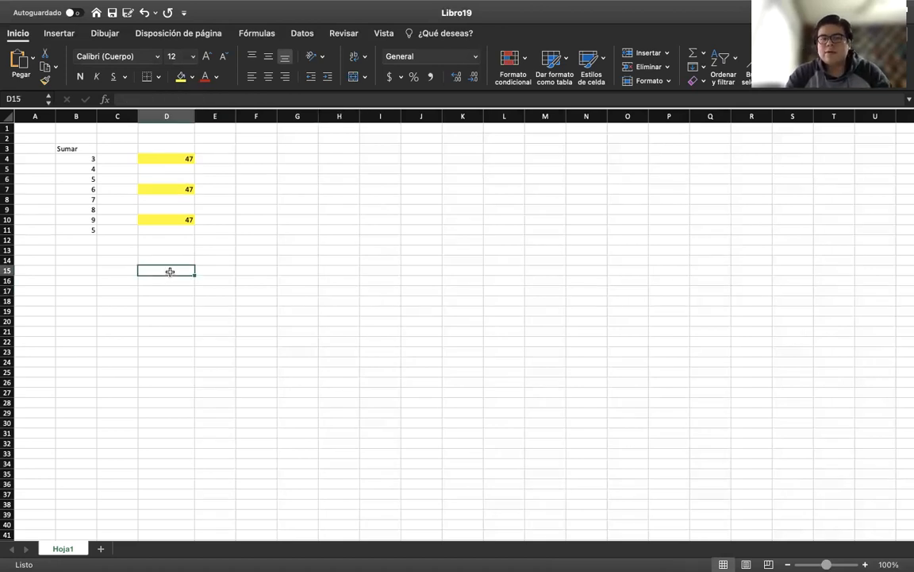
click(100, 332)
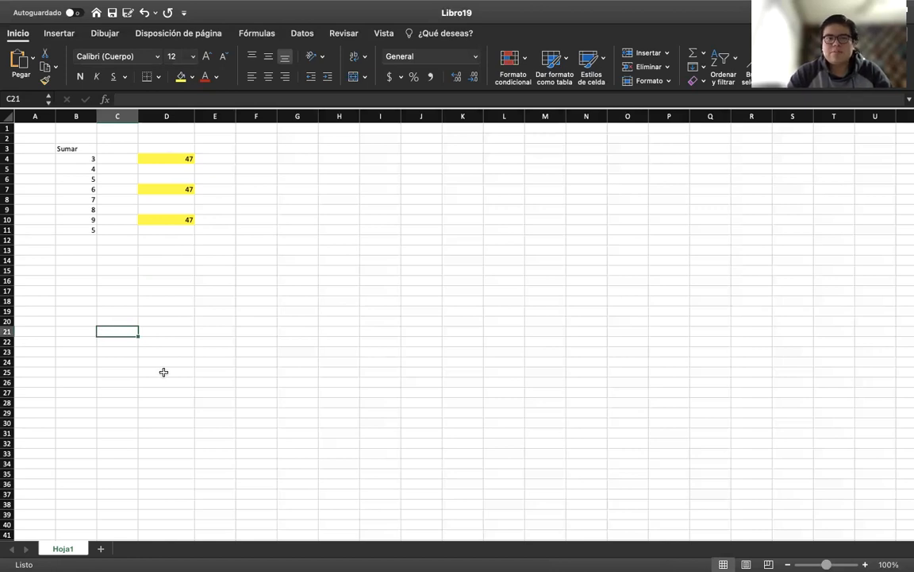
click(188, 292)
click(268, 357)
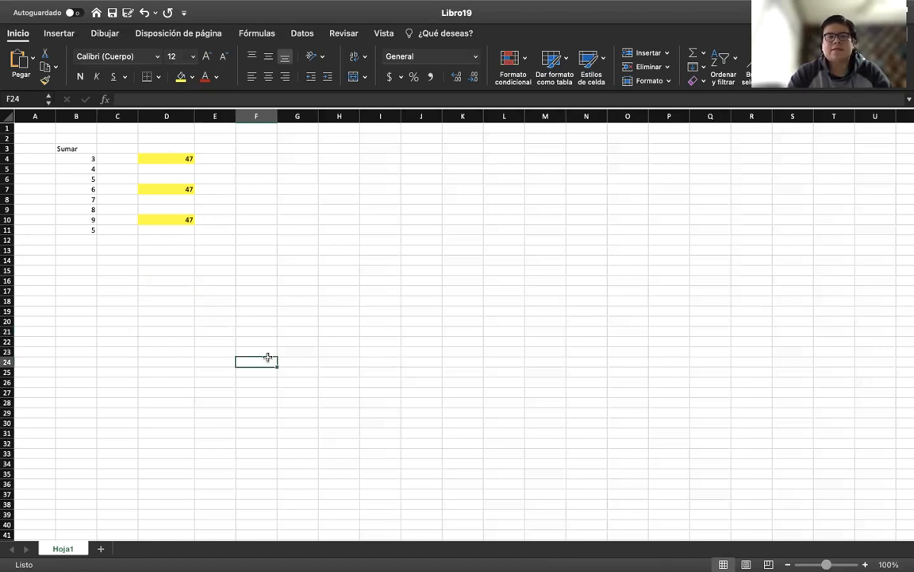
- Write the note "simbolos + - * /" in cell D17 and clear it again
click(180, 292)
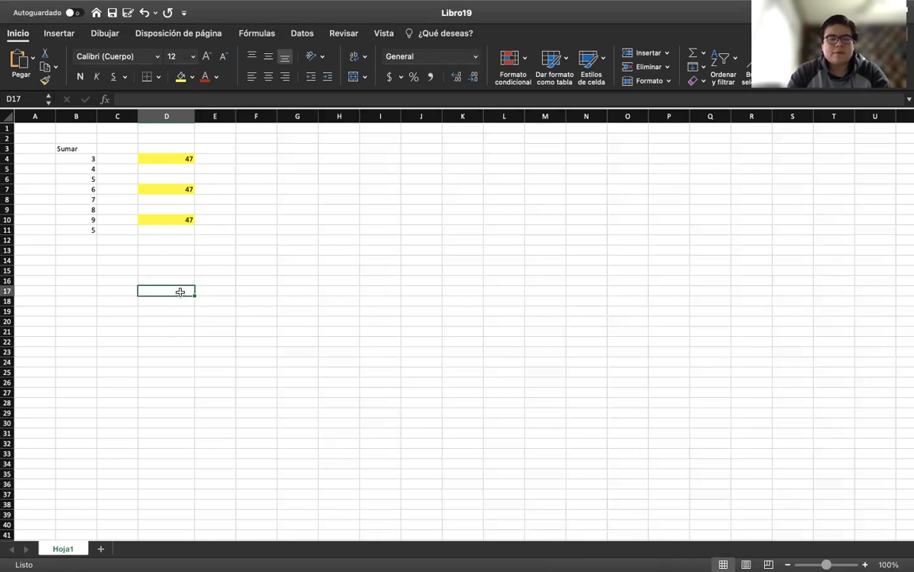
text(simb)
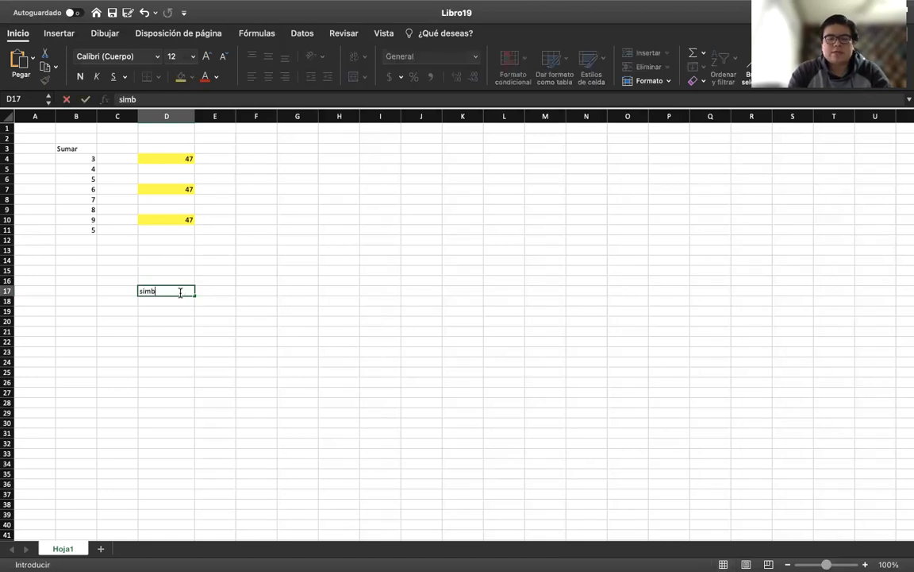
text(olos + -)
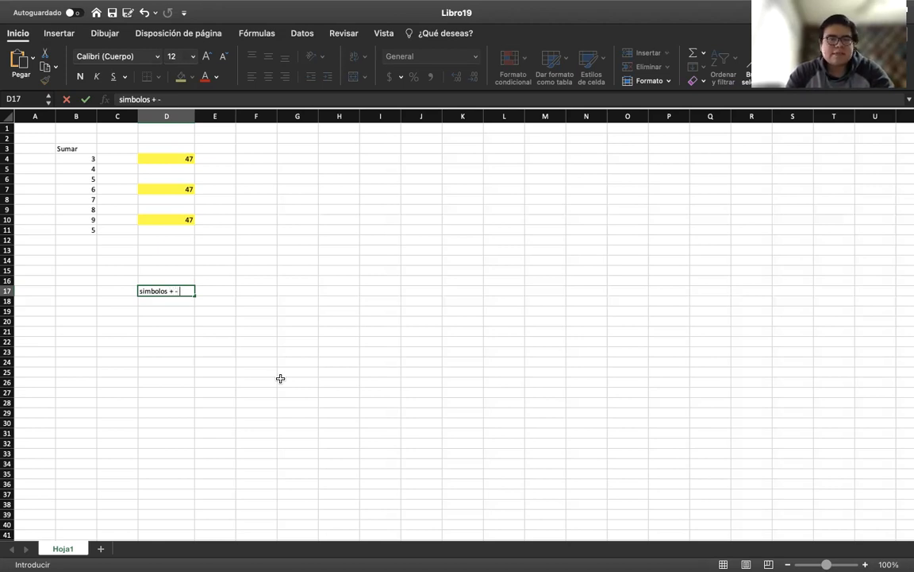
text(* )
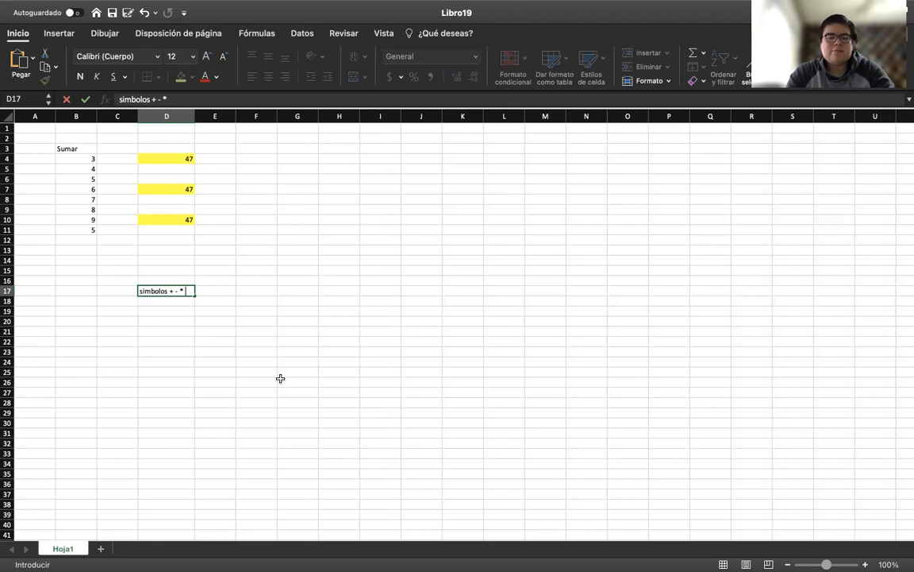
text(/)
click(333, 358)
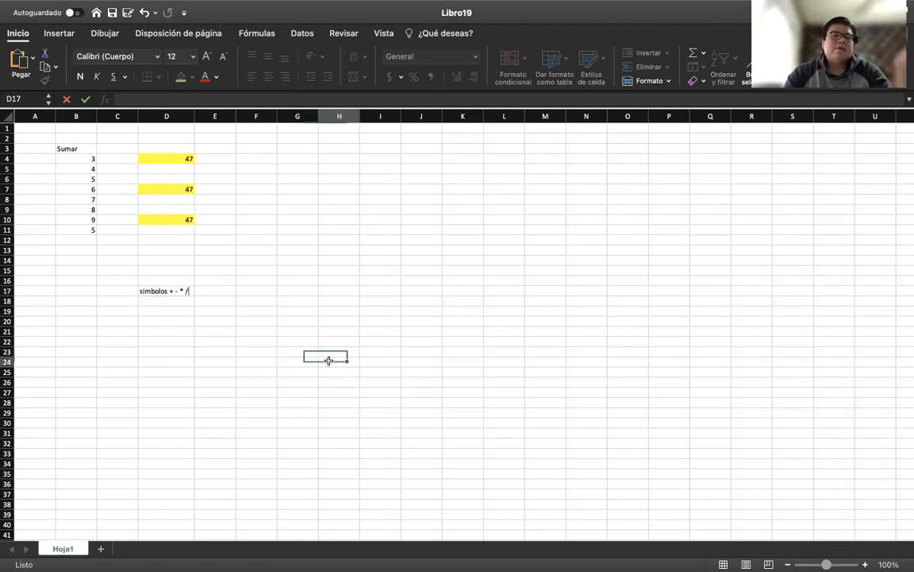
click(167, 291)
key(Delete)
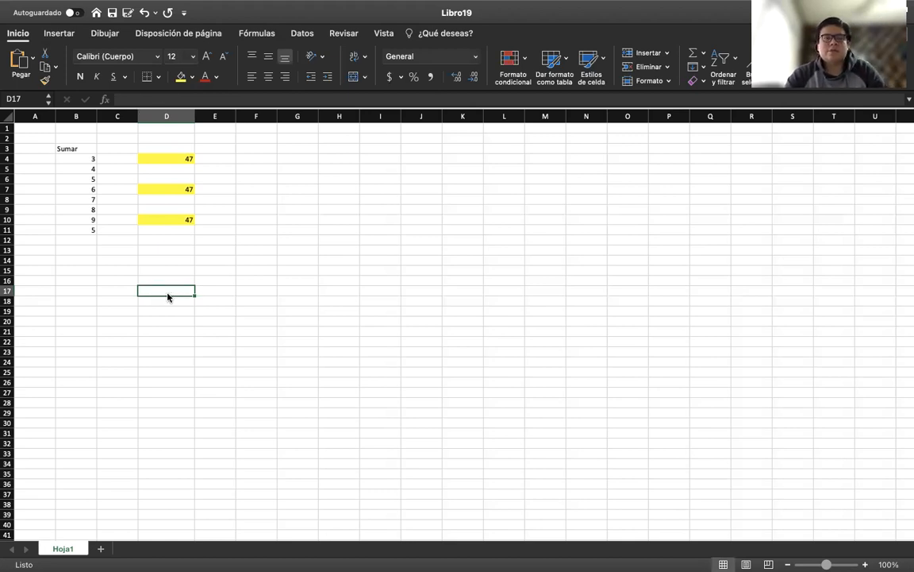
click(168, 413)
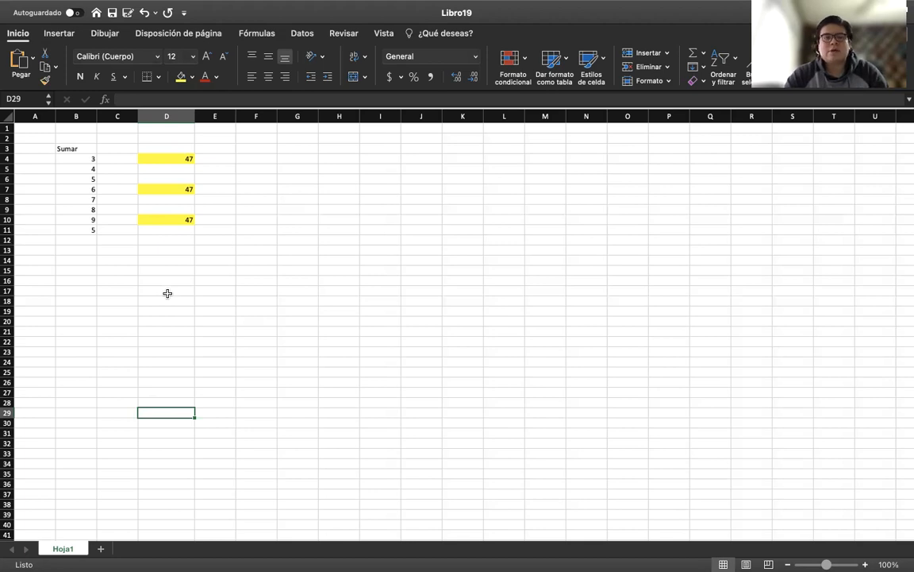
- Enter the heading "Promedio" in cell B16 below the summed list
click(70, 280)
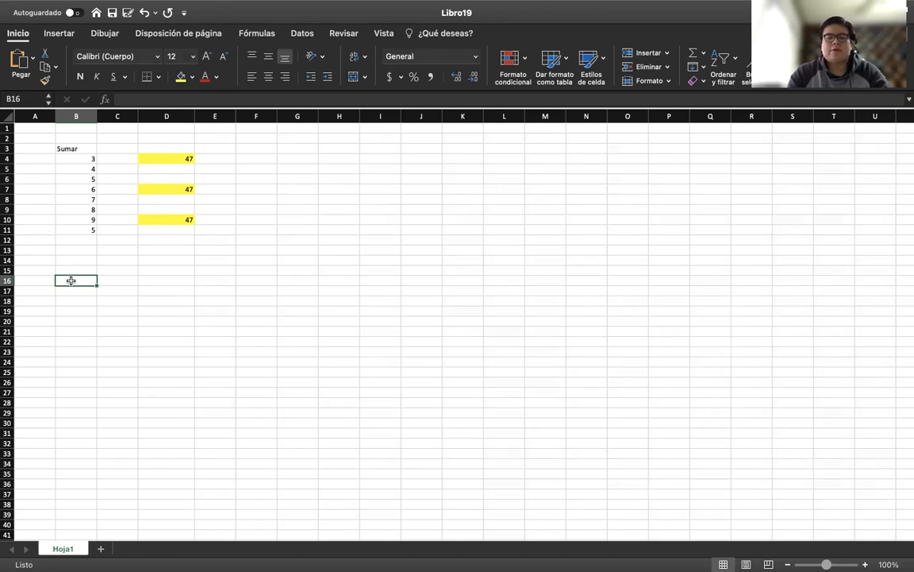
text(Pro)
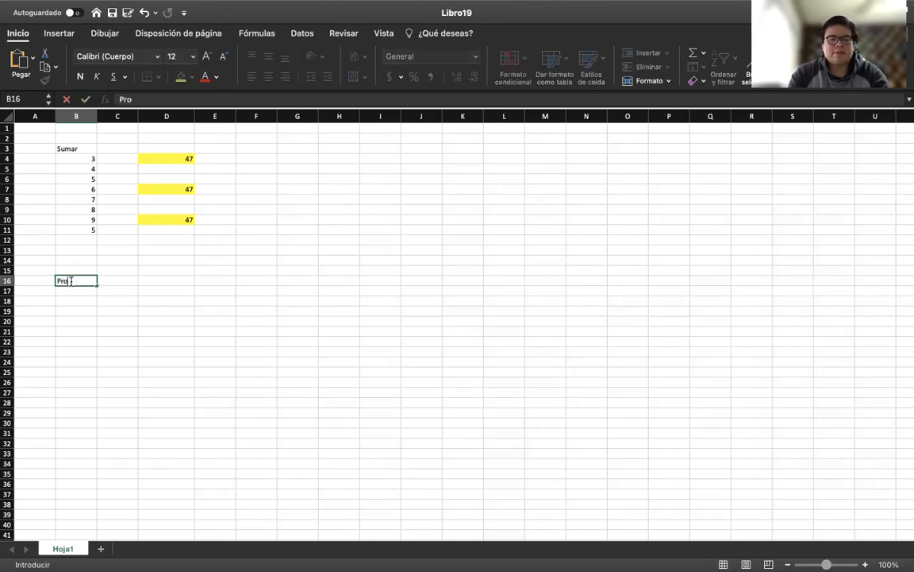
text(medio)
click(122, 329)
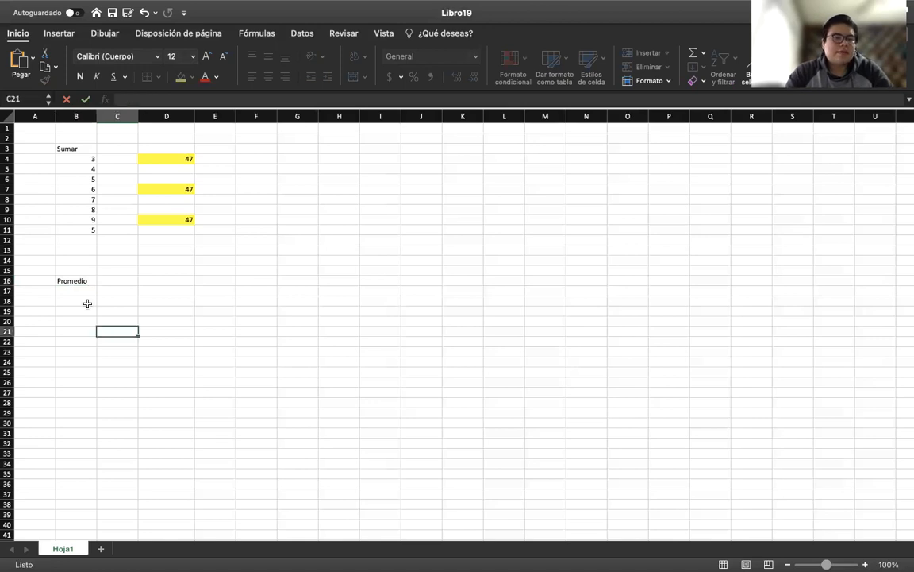
- Fill cells B17 to B23 with the grades "10 8", 9, 10, 7, 8, 9 and 10
click(68, 290)
text(10 8)
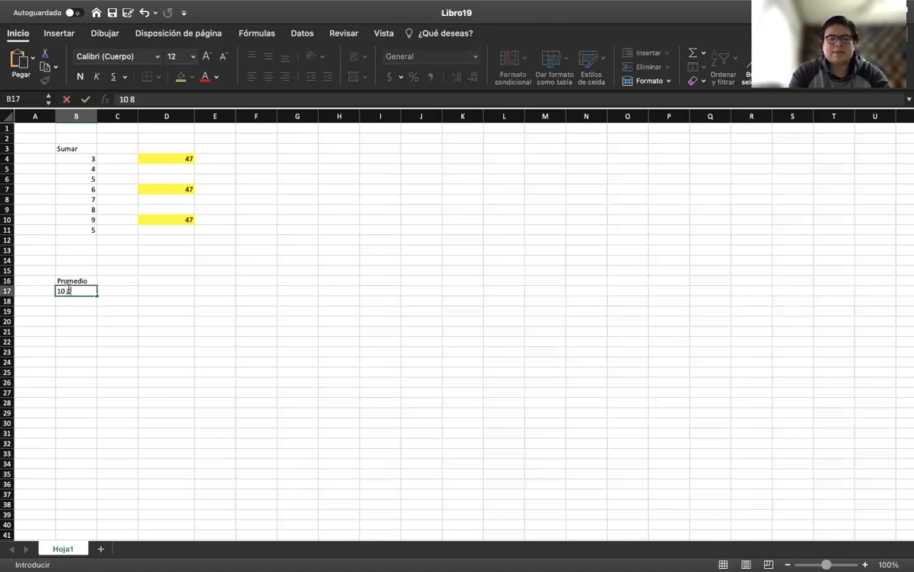
key(Return)
text(9)
key(Return)
text(2)
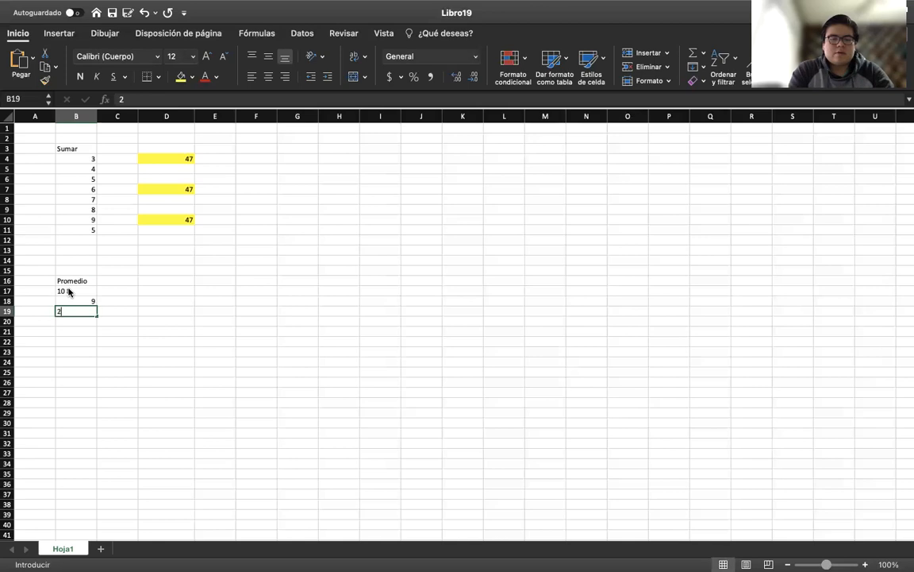
key(BackSpace)
text(10)
key(Return)
text(7)
key(Return)
text(8)
key(Return)
text(9)
key(Return)
text(10)
key(Return)
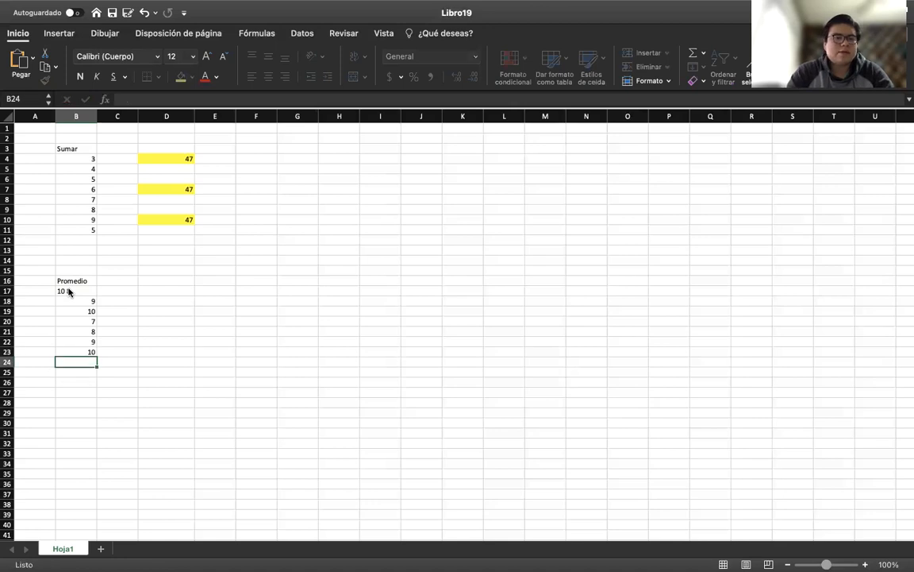
click(244, 409)
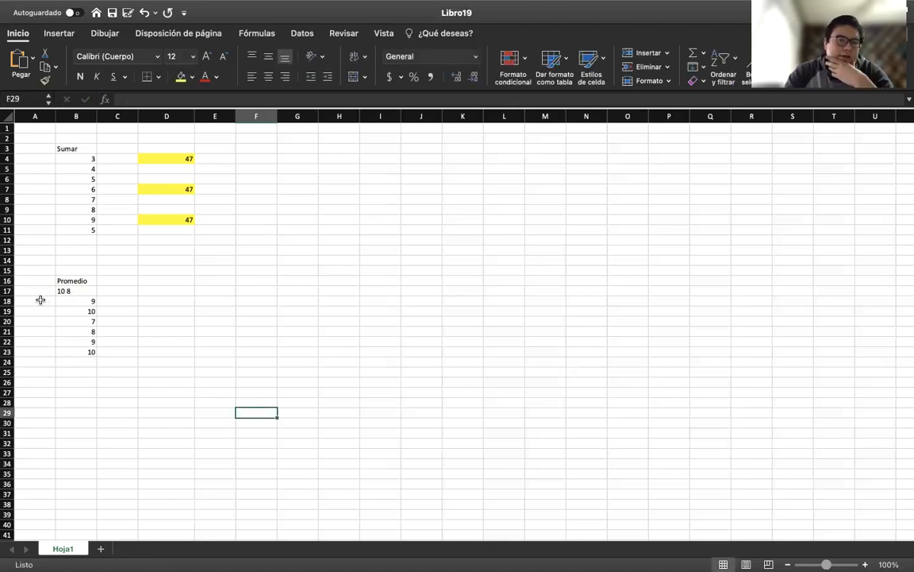
- Correct the first grade in cell B17 to 10
click(72, 290)
key(BackSpace)
text(10)
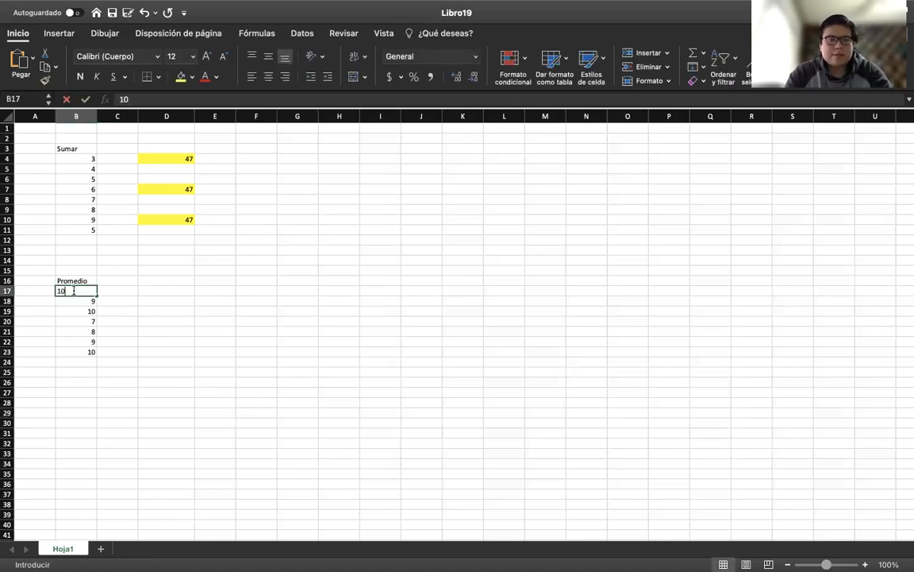
click(72, 350)
- Label the grades in A17 to A23 with the subjects español, mate, ingles, geografia, historia, musica and ciencias naturales
click(33, 291)
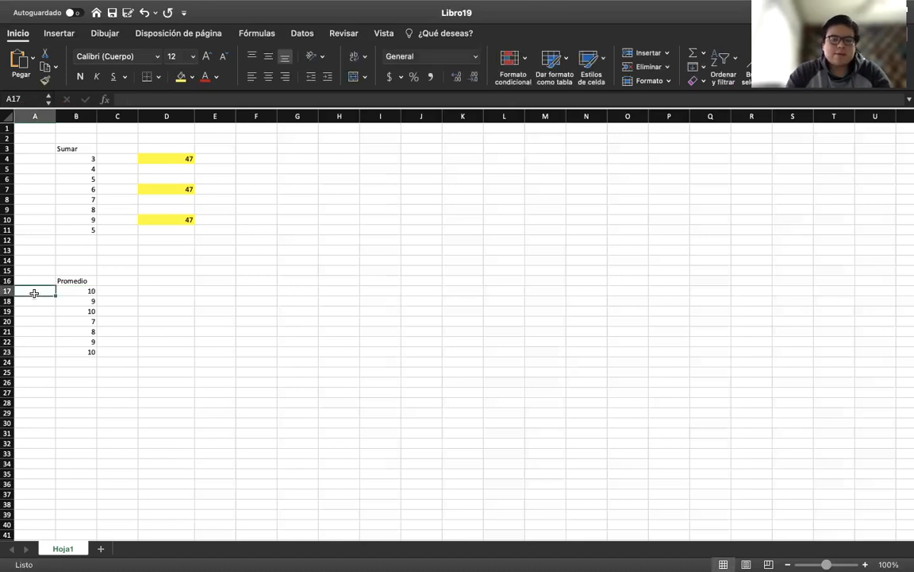
text(español)
key(Return)
text(mate)
key(Return)
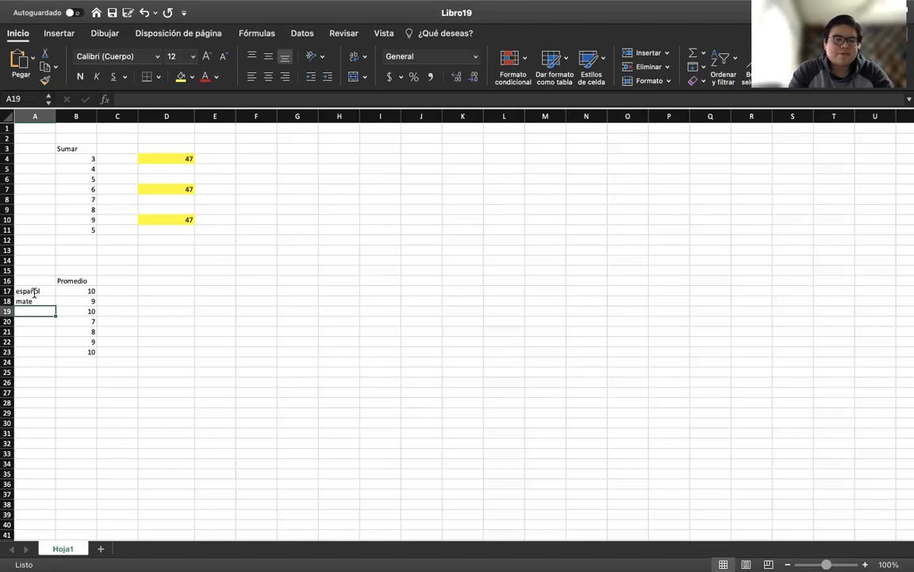
text(ingles)
key(Return)
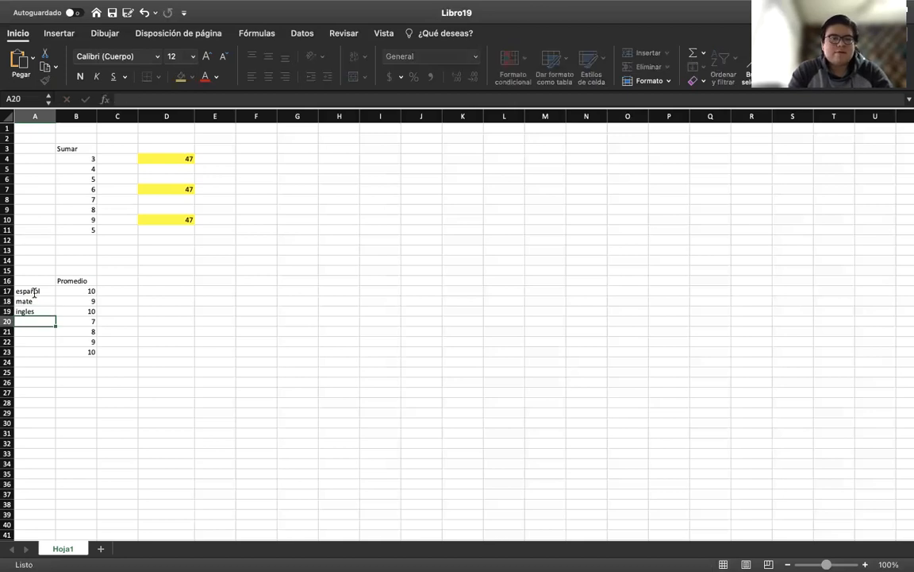
text(geog)
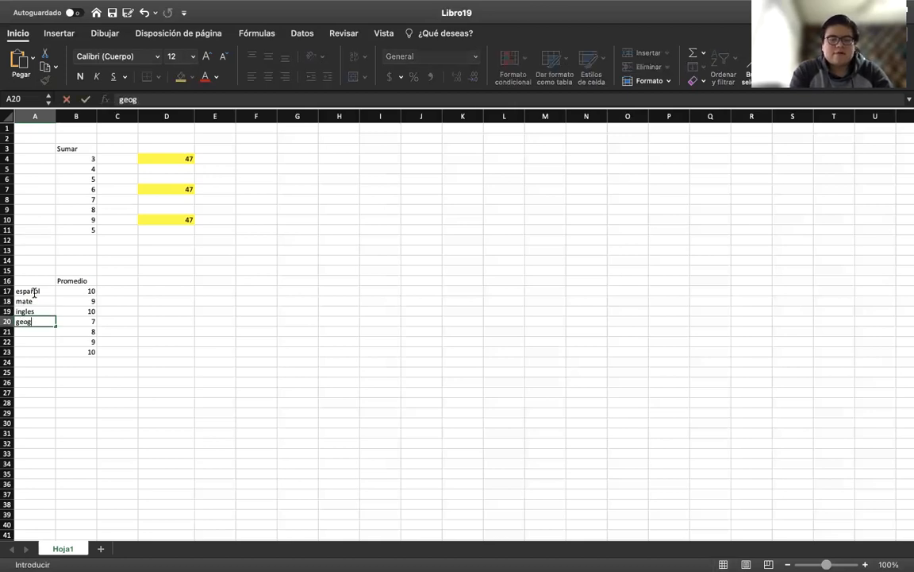
text(rafia)
key(Return)
text(hi)
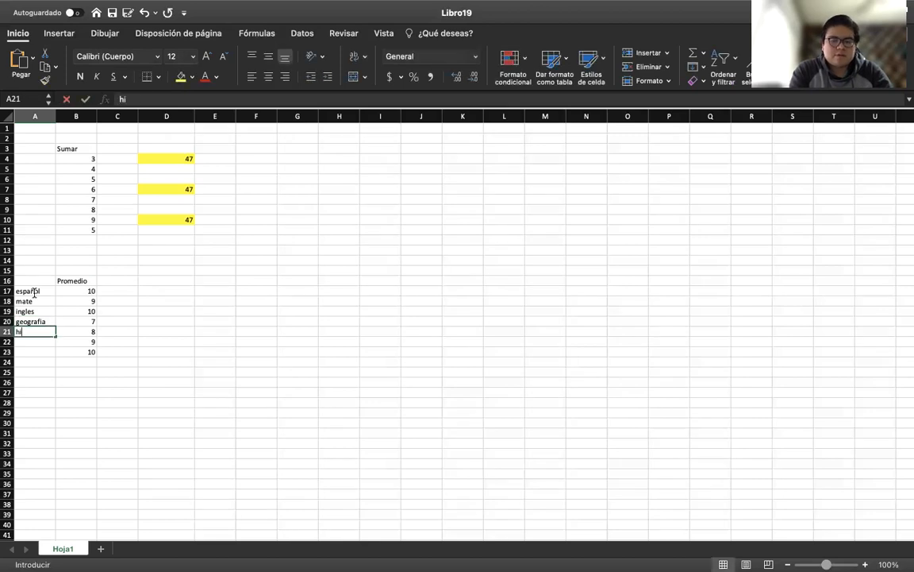
text(storia)
key(Return)
text(musica)
key(Return)
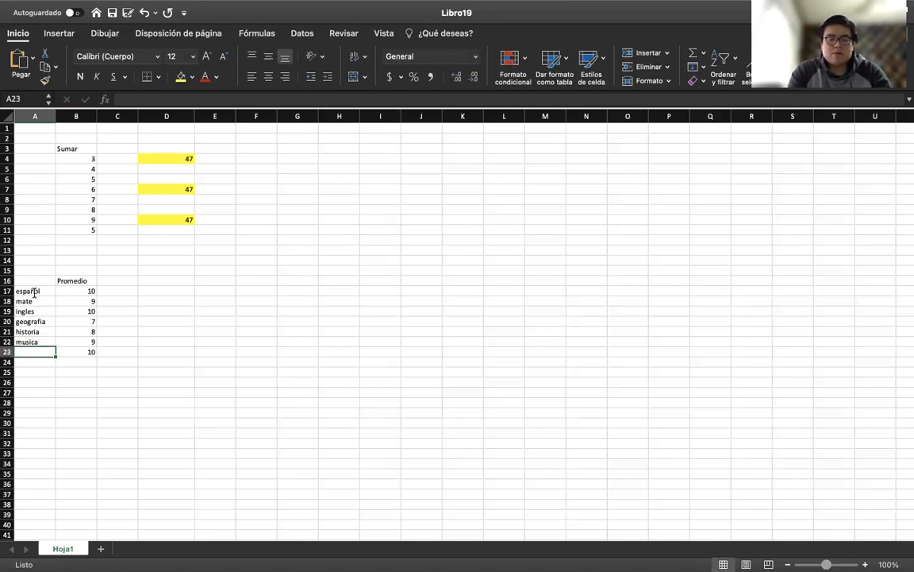
text(cie)
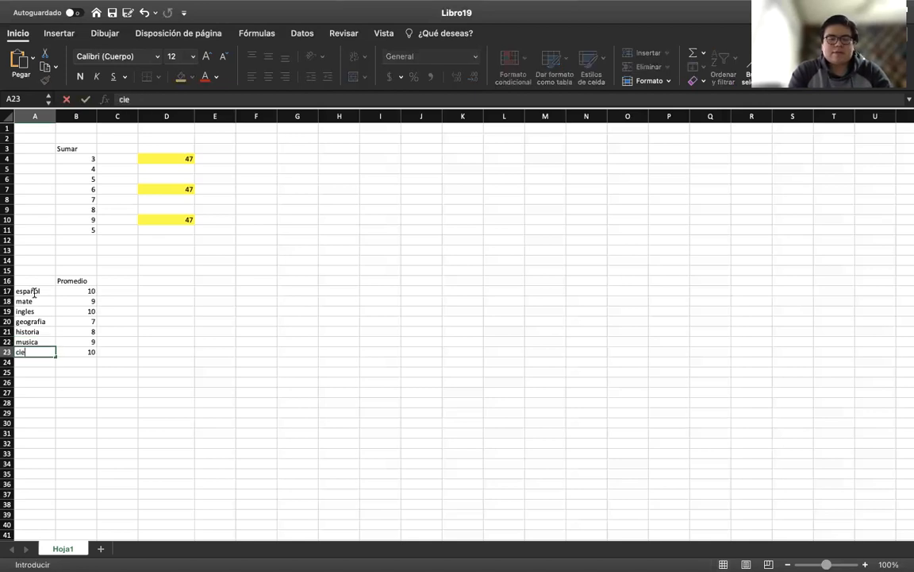
text(ncias naturales)
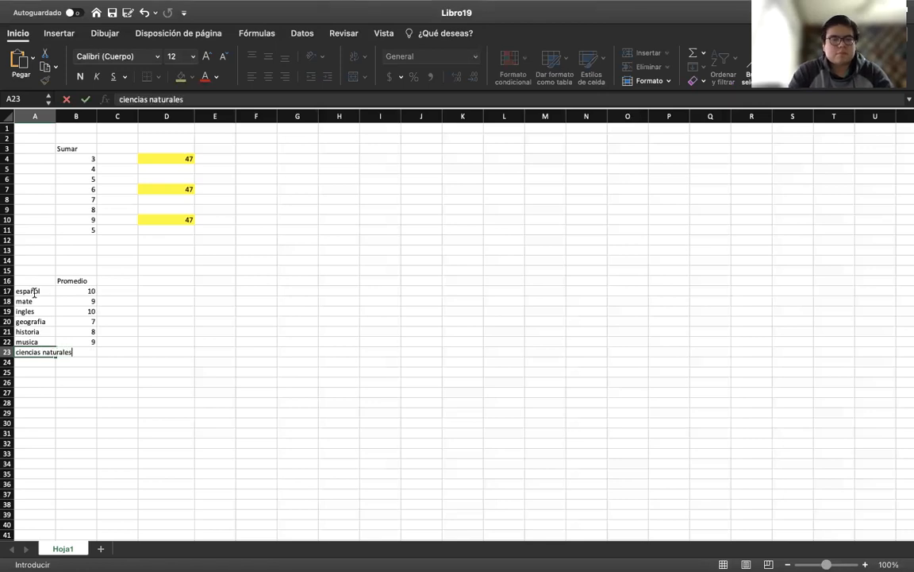
click(155, 347)
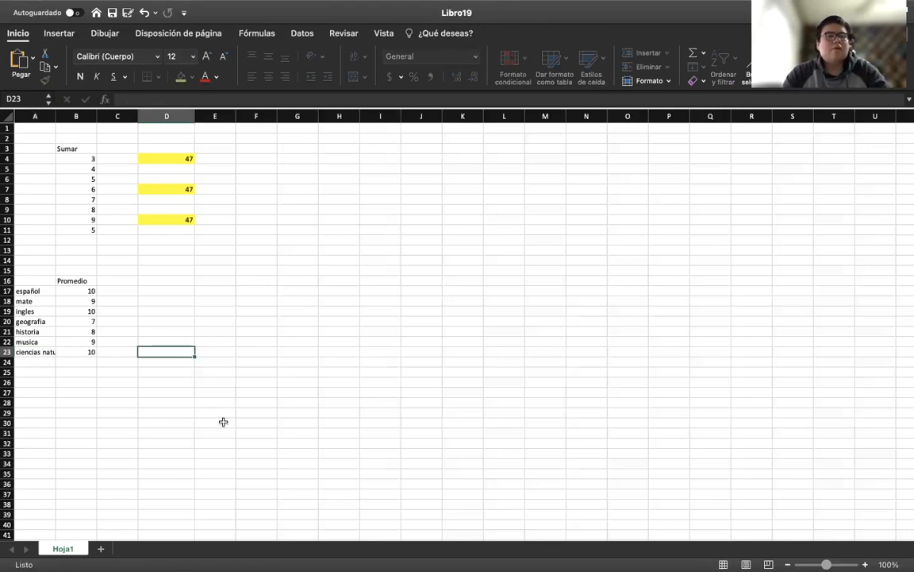
- Change the heading above the grades in cell B16 to "Calificaciones"
click(74, 372)
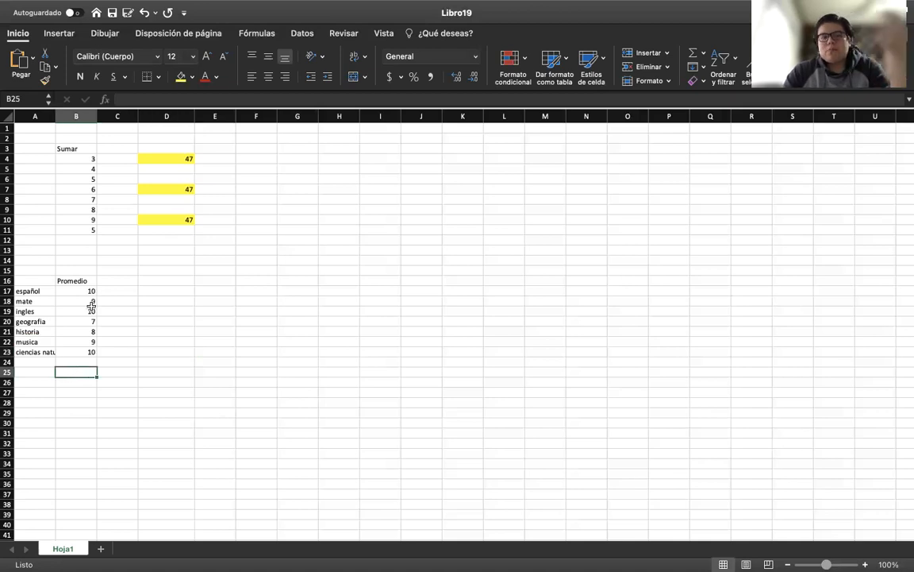
drag(73, 291, 75, 352)
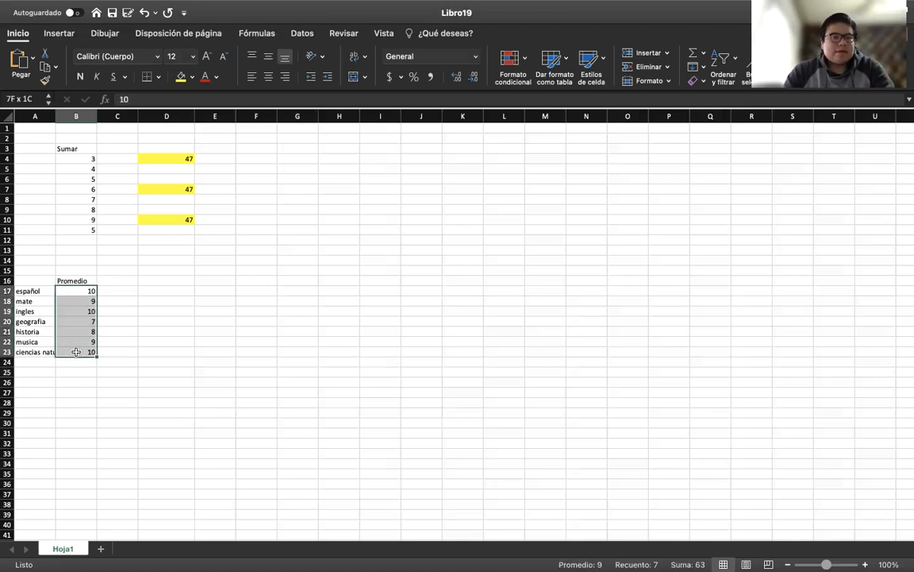
click(74, 281)
key(Delete)
text(Cali)
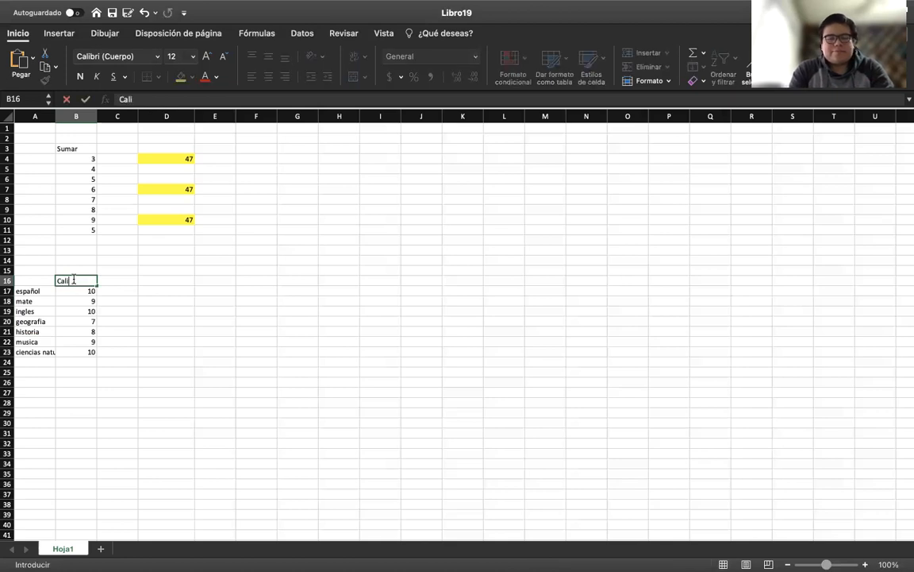
text(ficac)
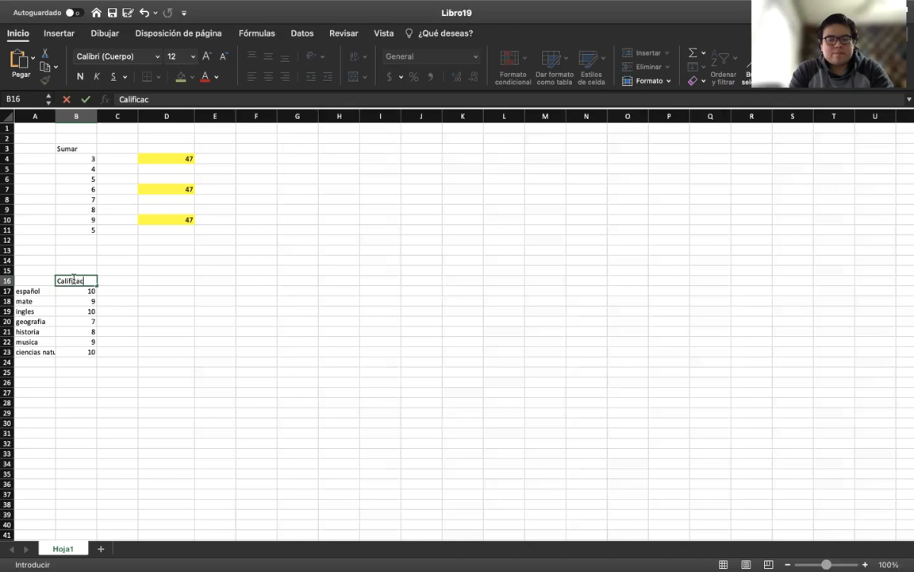
text(ionbes)
click(155, 406)
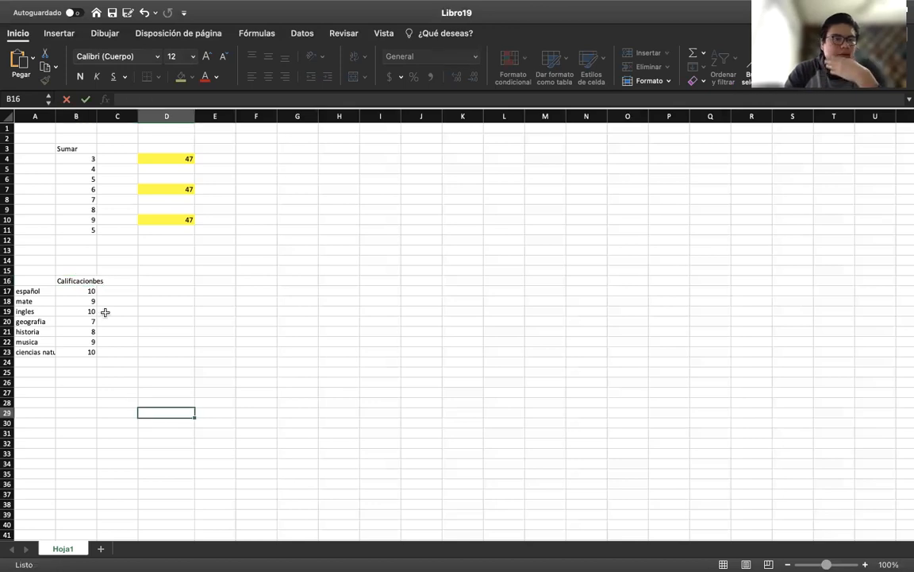
click(88, 276)
text(Cal)
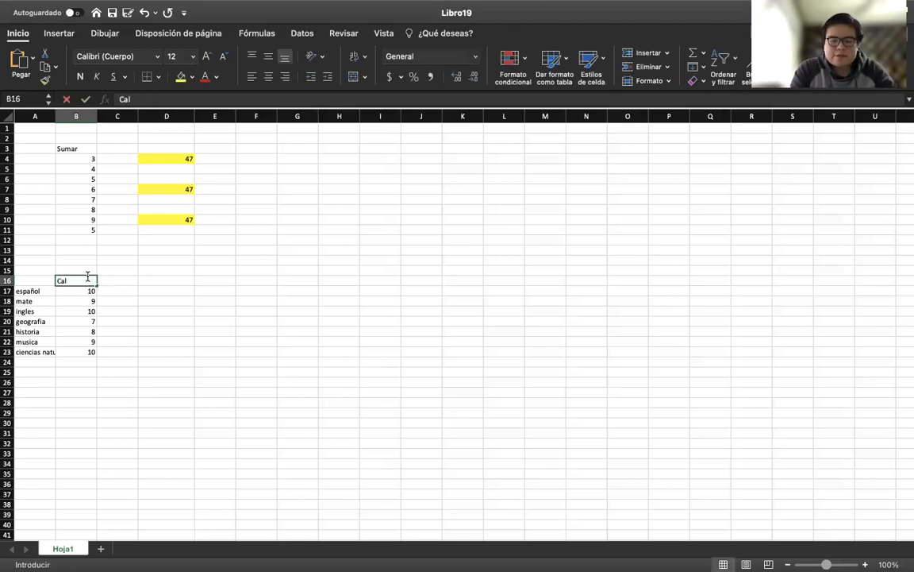
text(ificaciones)
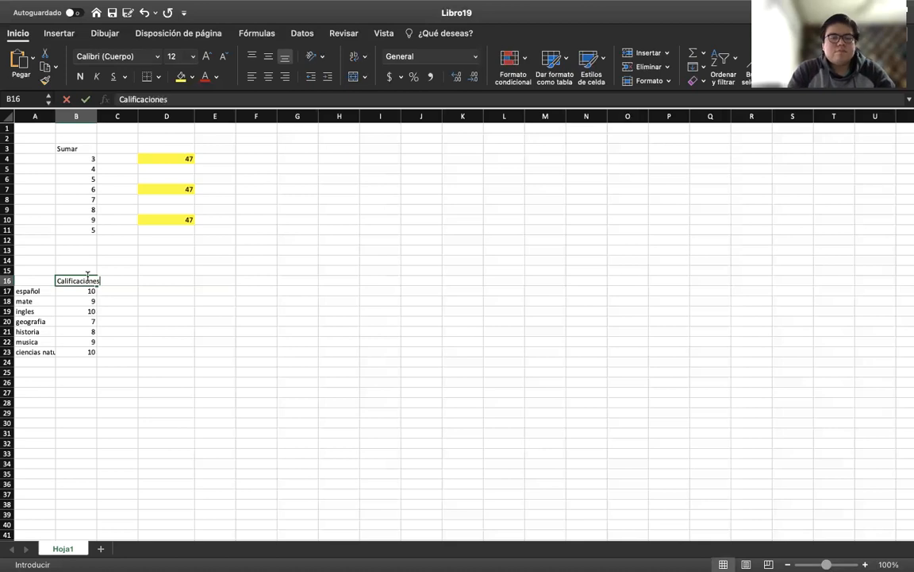
click(228, 463)
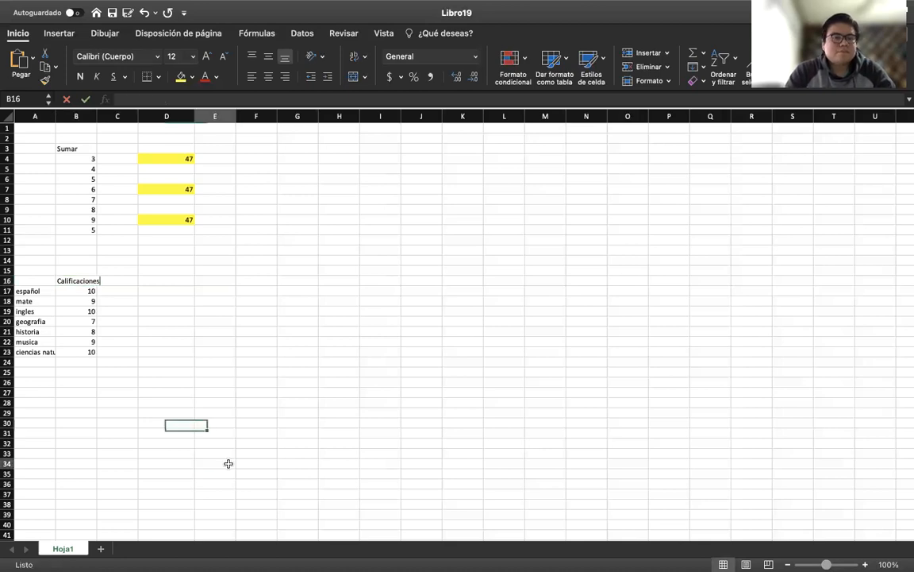
click(77, 371)
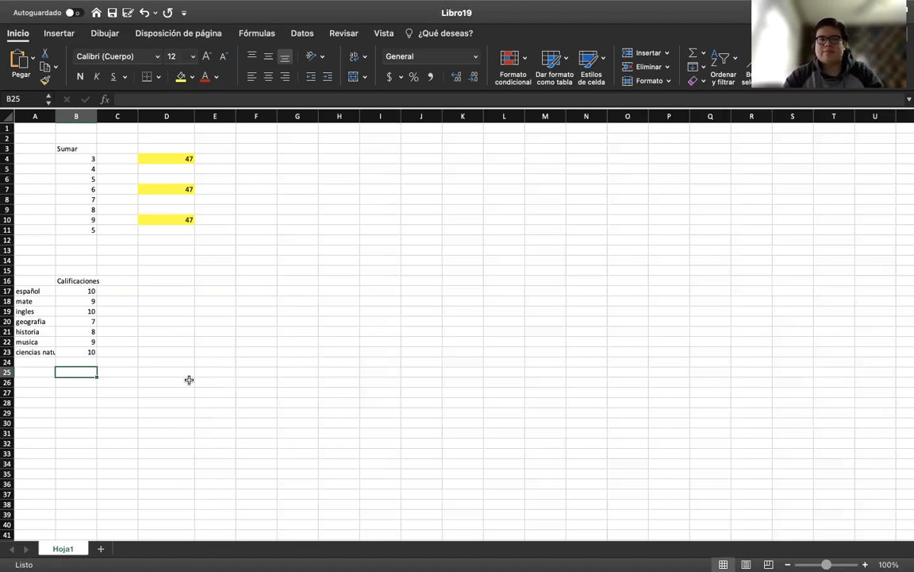
- Label cell A25, below the list of subjects, as "Promedio"
drag(73, 291, 81, 354)
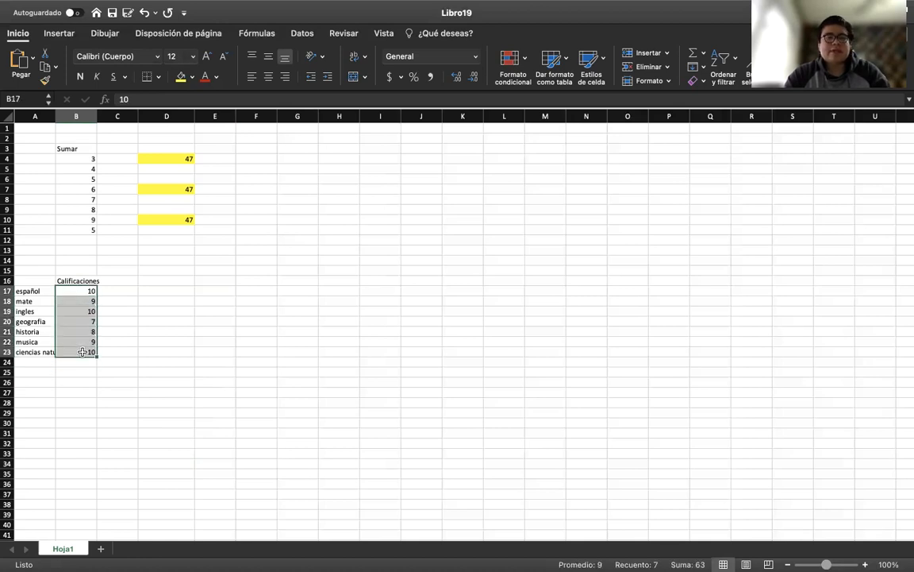
click(232, 349)
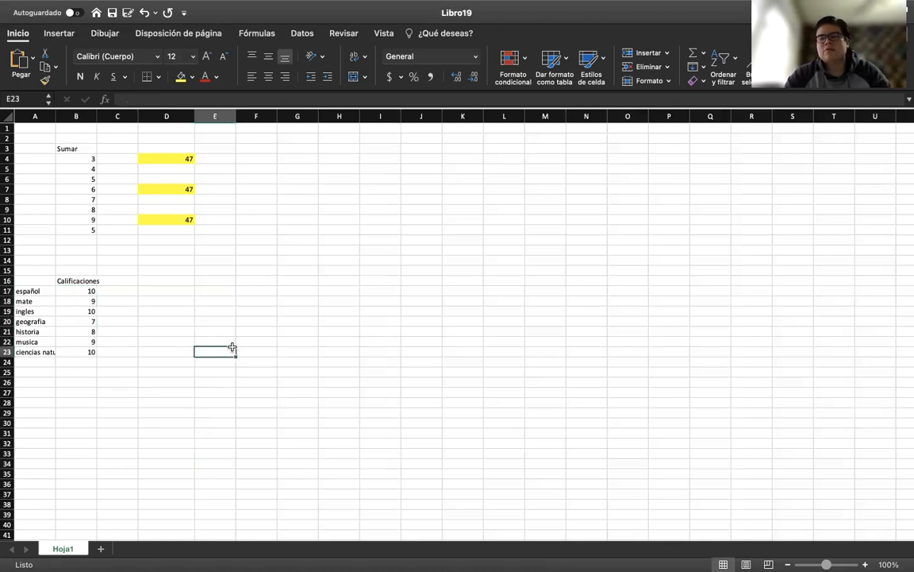
click(84, 390)
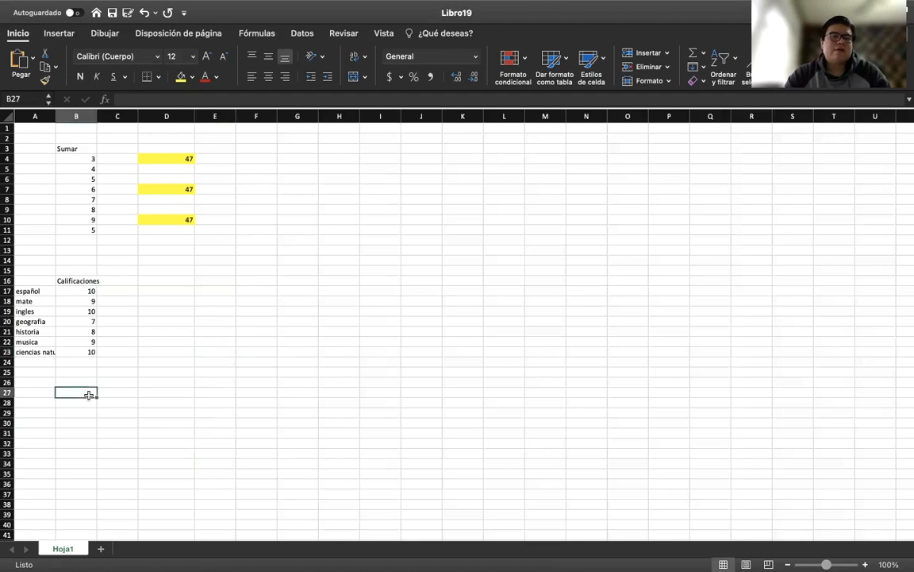
click(67, 371)
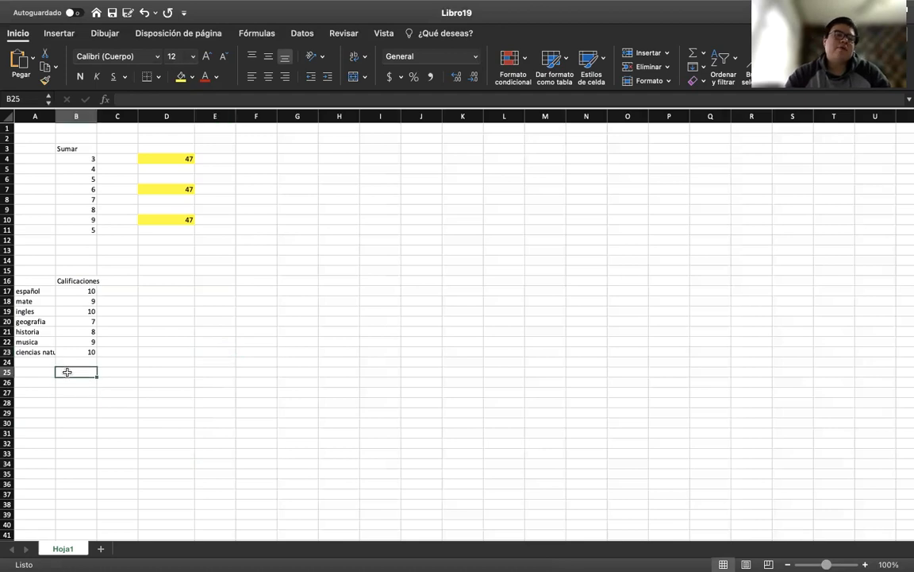
click(41, 370)
text(Promedio)
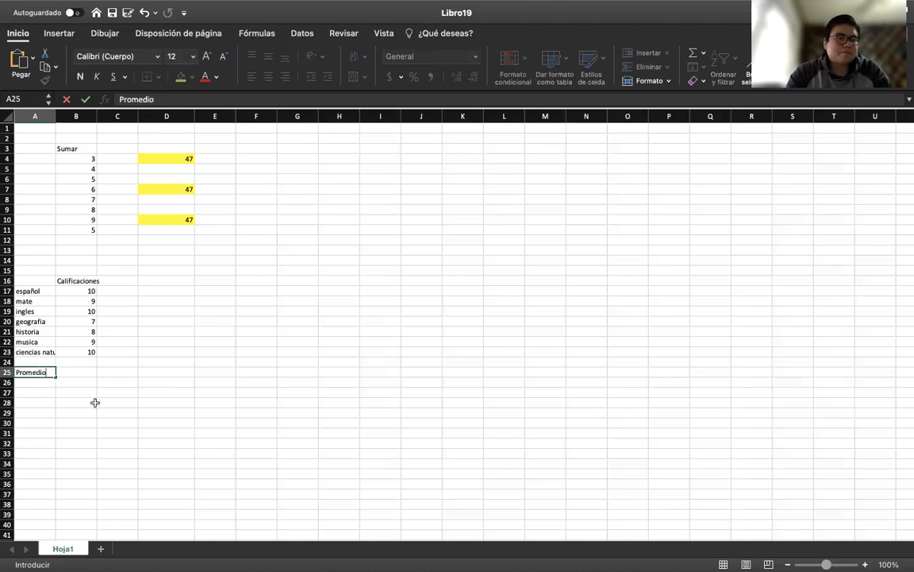
key(Tab)
- Go through the grades in cells B17 to B23 one by one to count the subjects
click(186, 309)
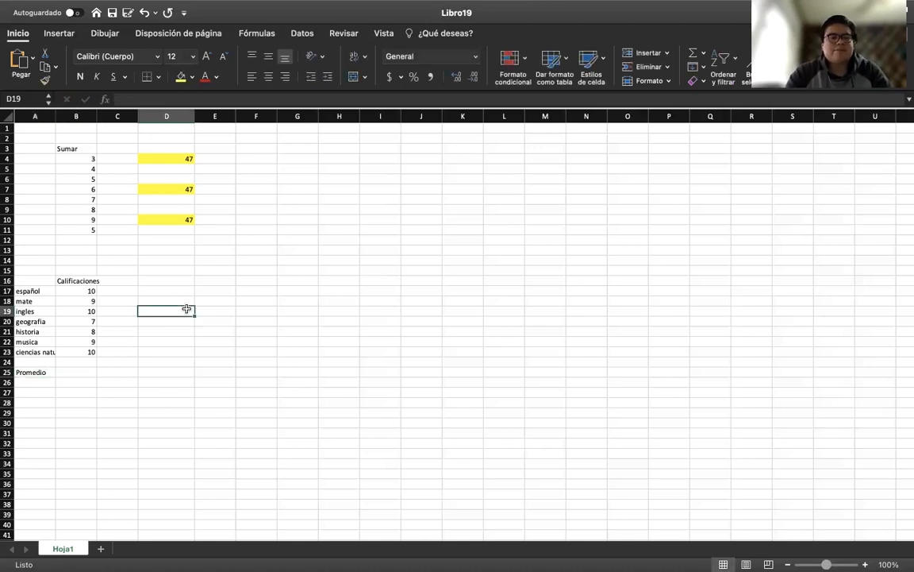
click(88, 291)
click(82, 300)
drag(86, 329, 87, 351)
click(88, 361)
click(155, 350)
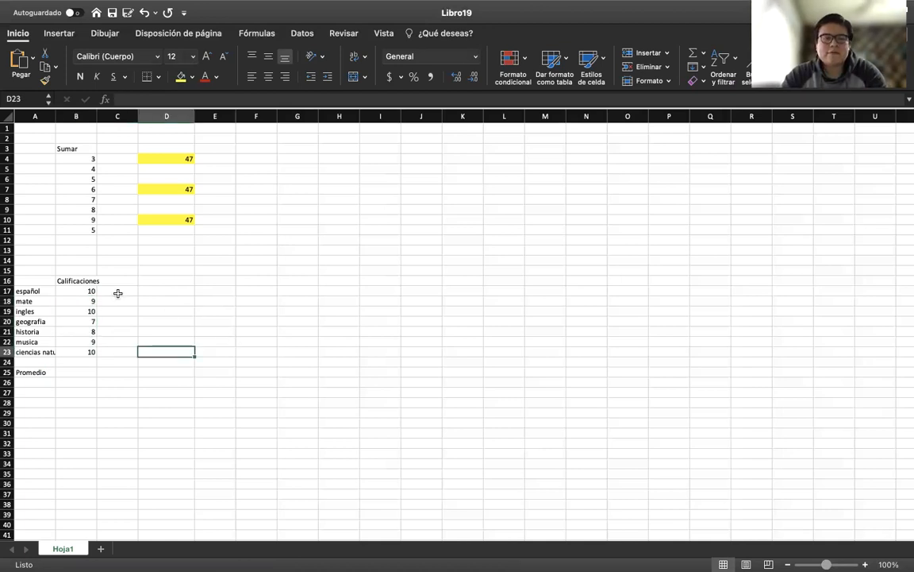
click(88, 291)
key(Down)
key(Down)
key(Down)
key(Down)
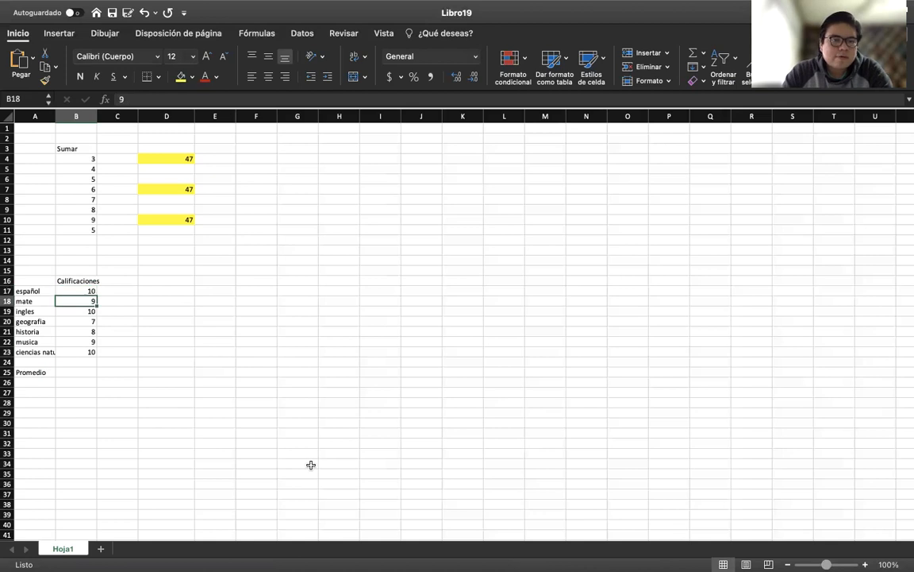
key(Down)
key(Down)
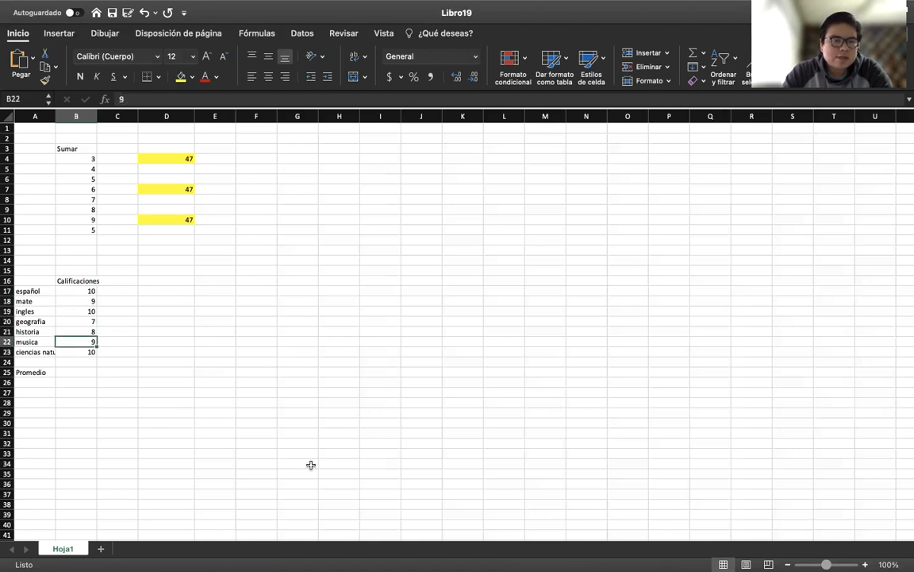
- Enter the number of subjects, 7, in cell H18
click(339, 303)
text(7)
click(489, 439)
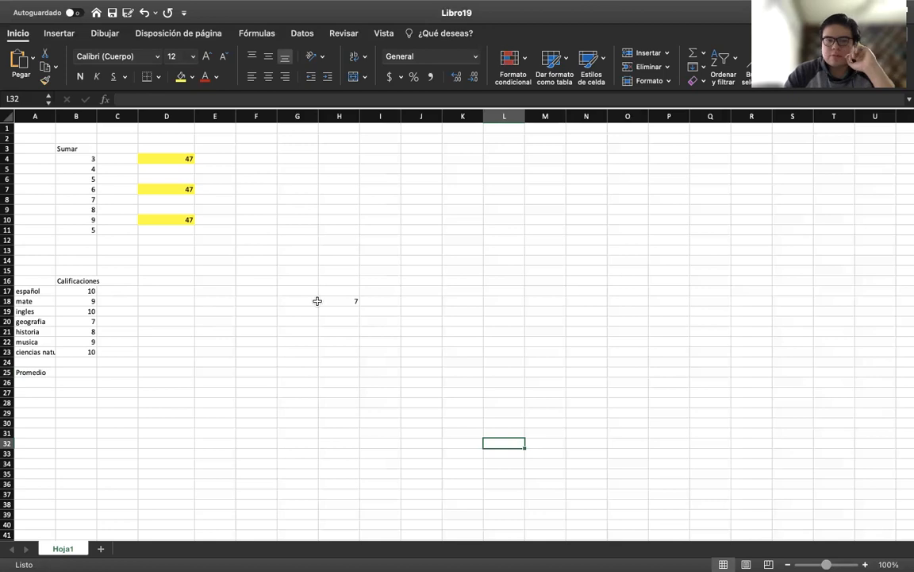
- Start a formula in B25 that adds the grades cell by cell inside parentheses: =(B17+B18+B19+B20+B21+B22+B23)
click(73, 371)
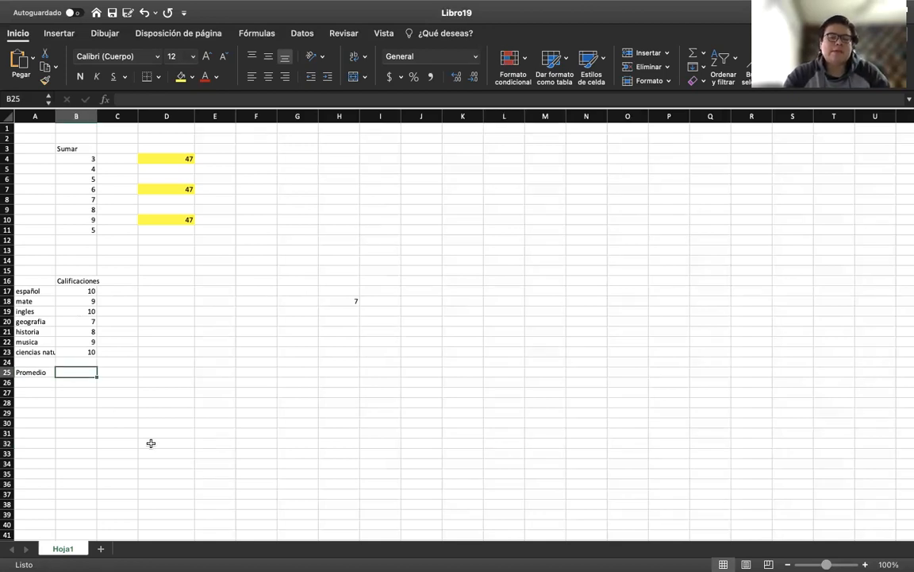
text(=)
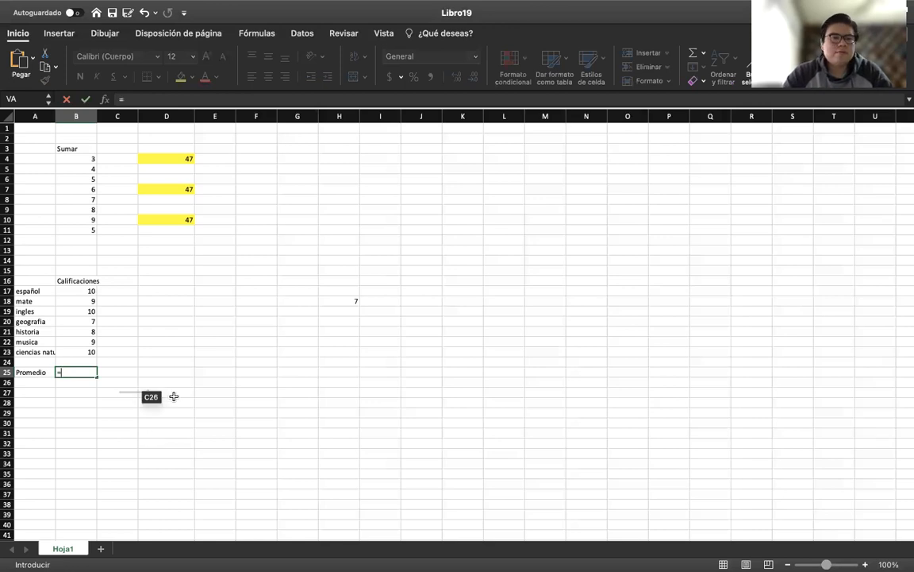
text(()
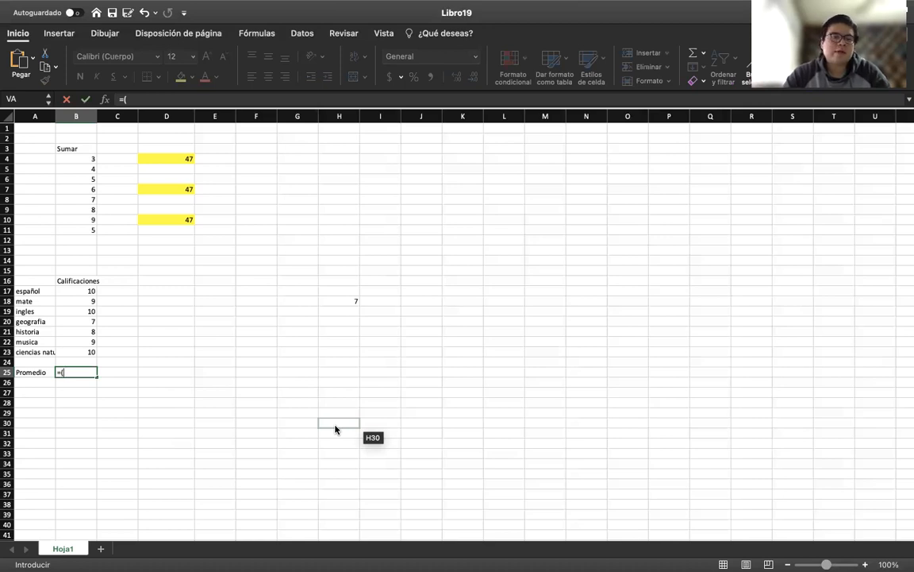
click(88, 290)
text(+)
click(79, 300)
text(+)
click(76, 310)
text(+)
click(75, 321)
text(+)
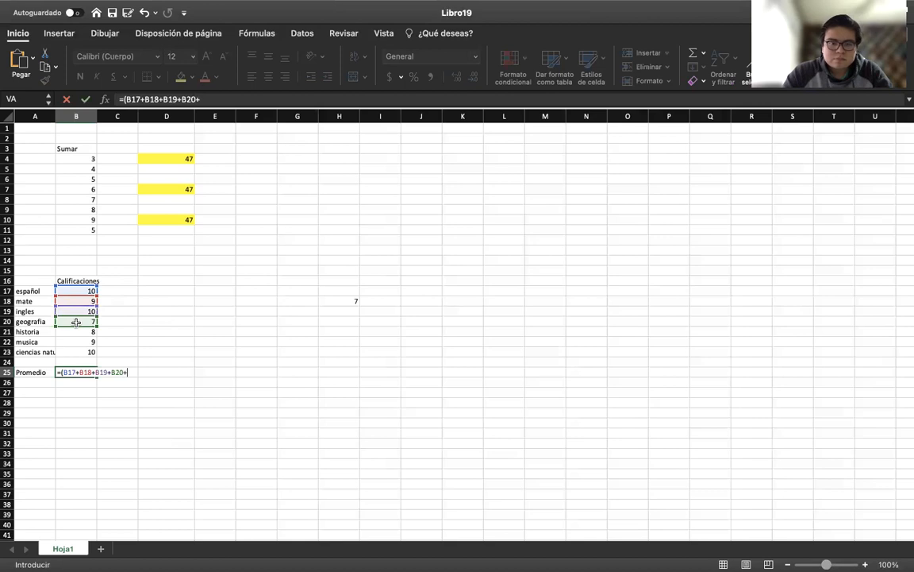
click(73, 331)
text(+)
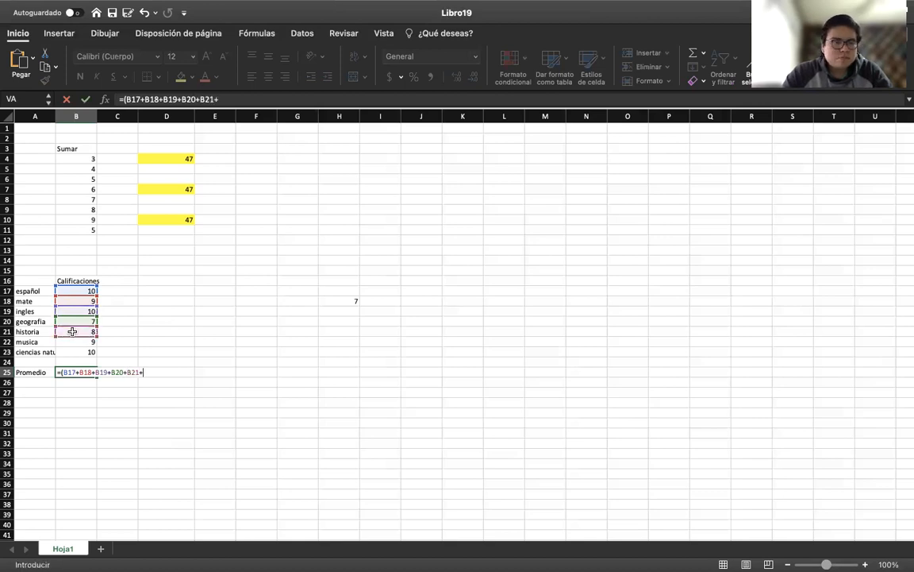
click(71, 339)
text(+)
click(70, 351)
text())
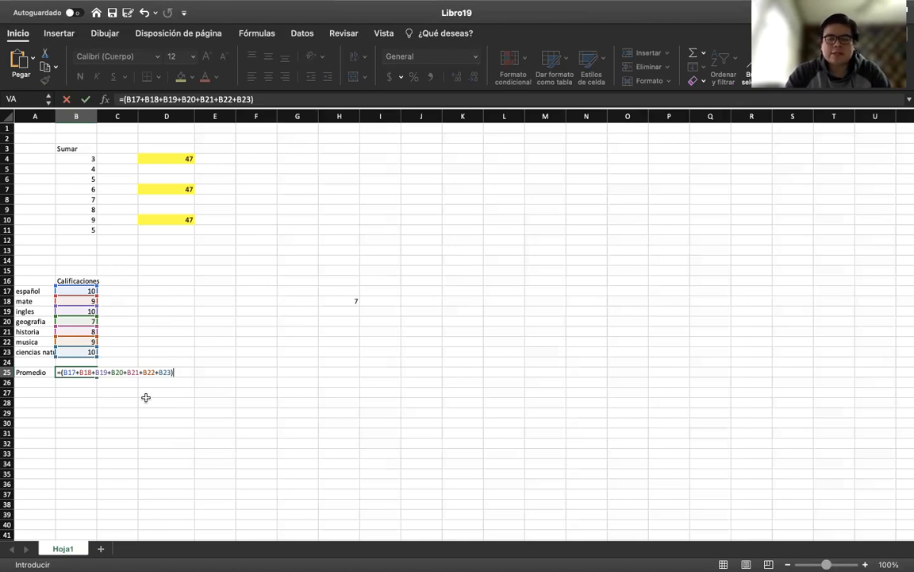
- Complete the B25 formula by dividing the parenthesised sum by cell H18
text(/)
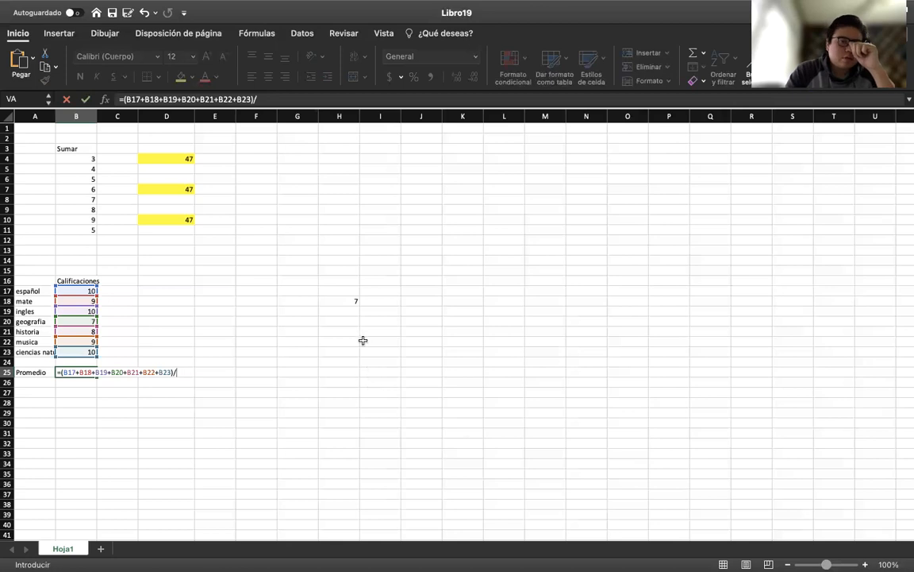
click(348, 301)
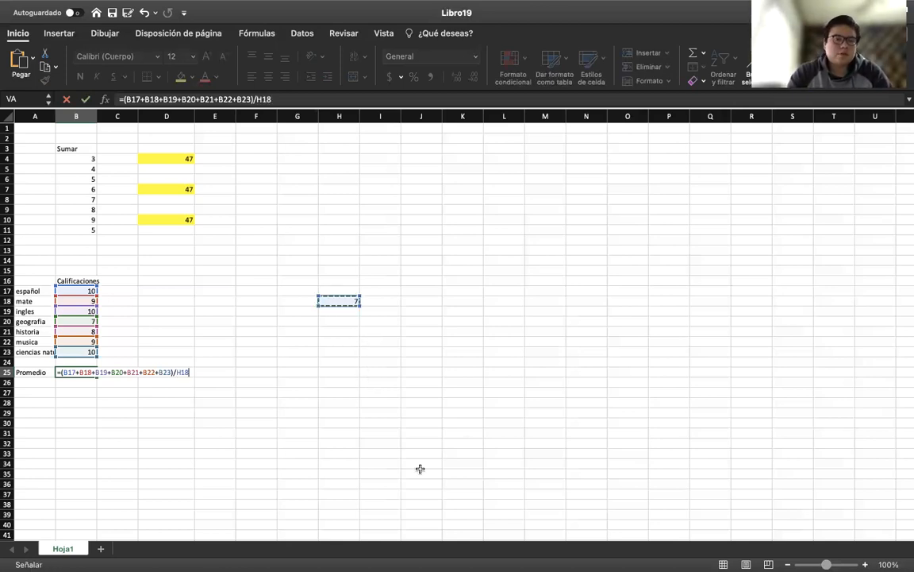
key(Return)
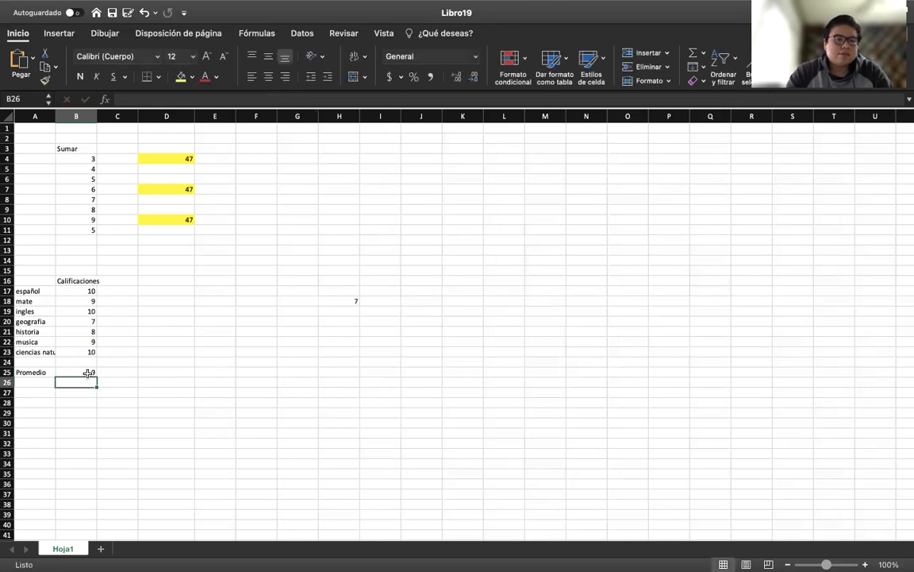
- Add a decimal place to the average in B25 and remove it again
click(88, 372)
click(200, 422)
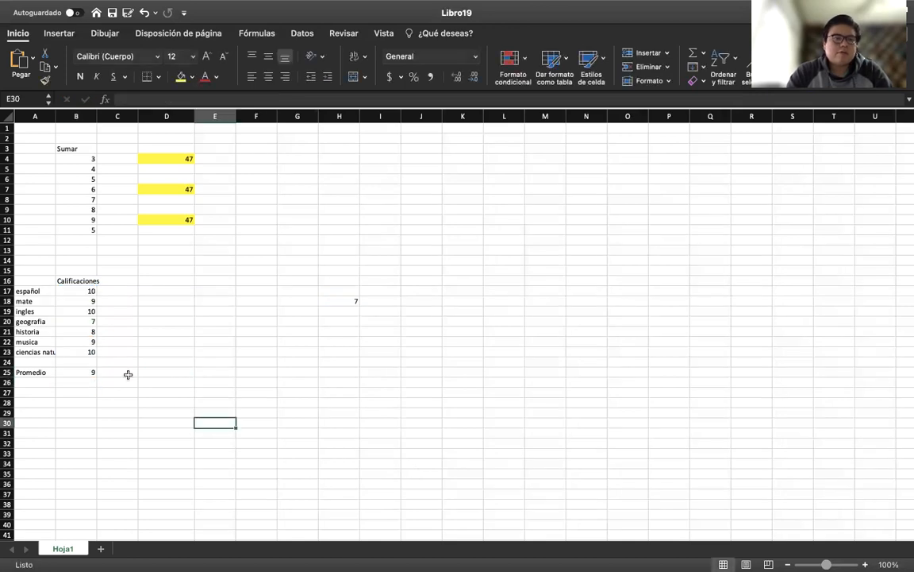
click(83, 370)
click(456, 77)
click(473, 79)
click(332, 469)
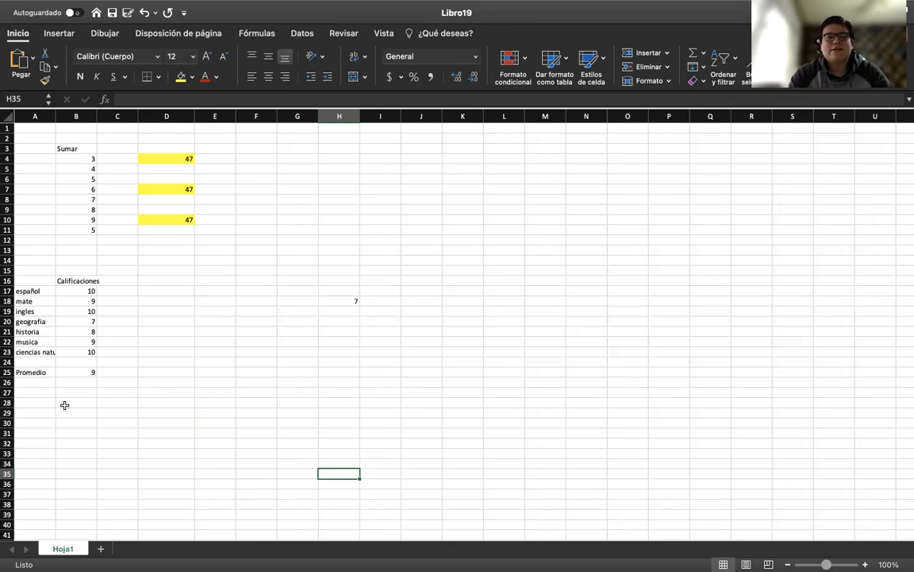
- Label cell A27 as "Promedio" for a second average calculation
click(30, 383)
click(28, 393)
text(Prom)
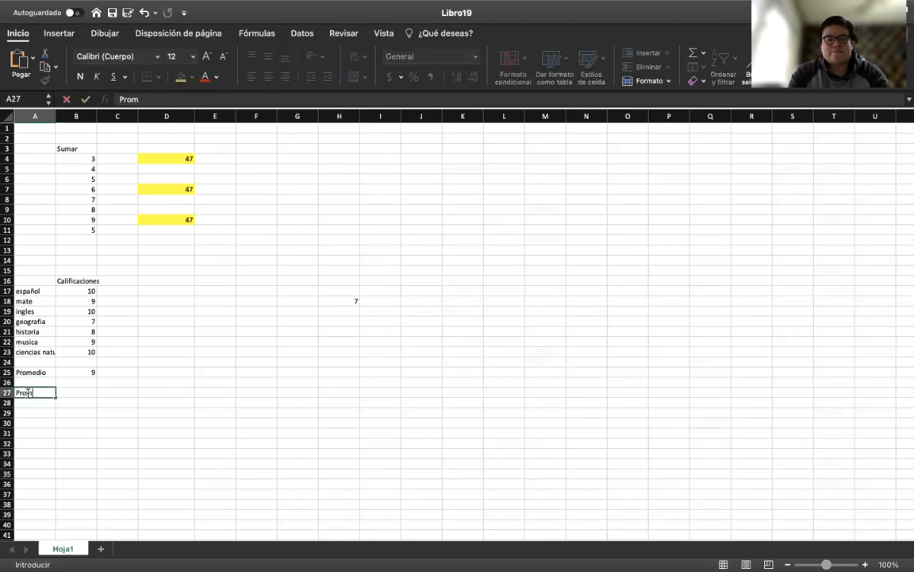
text(edio)
key(Tab)
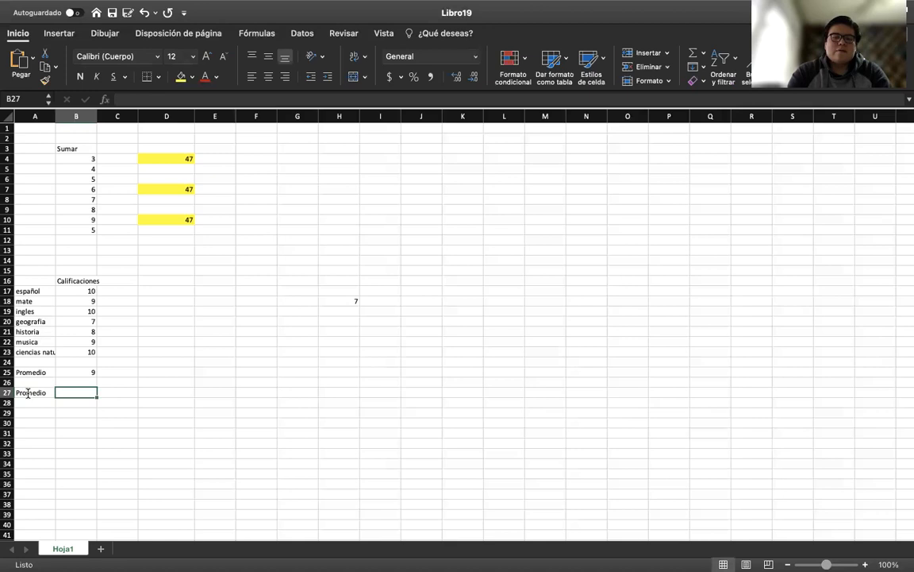
- Calculate the average of the grades in B27 with the PROMEDIO function over B17:B23
text(=promedio)
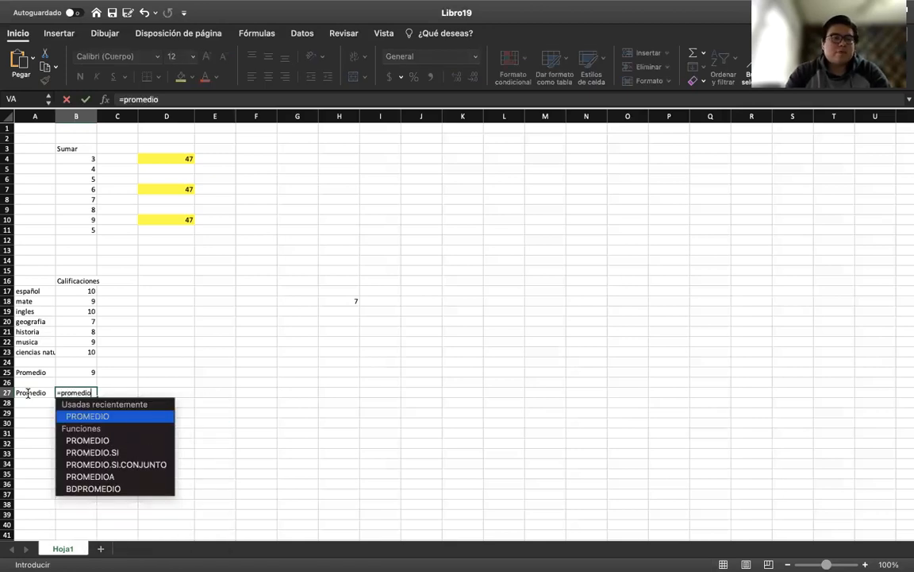
double_click(77, 417)
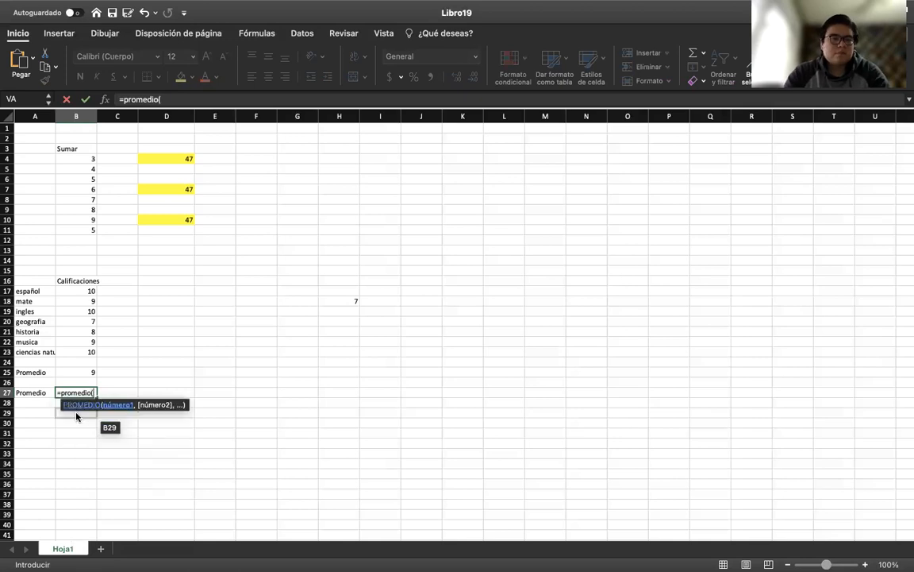
drag(84, 293, 87, 354)
text())
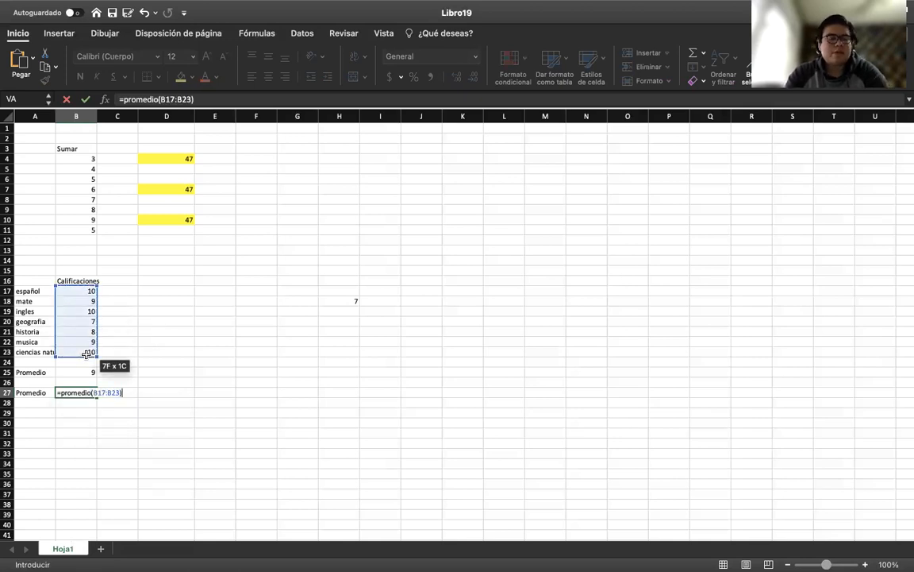
key(Return)
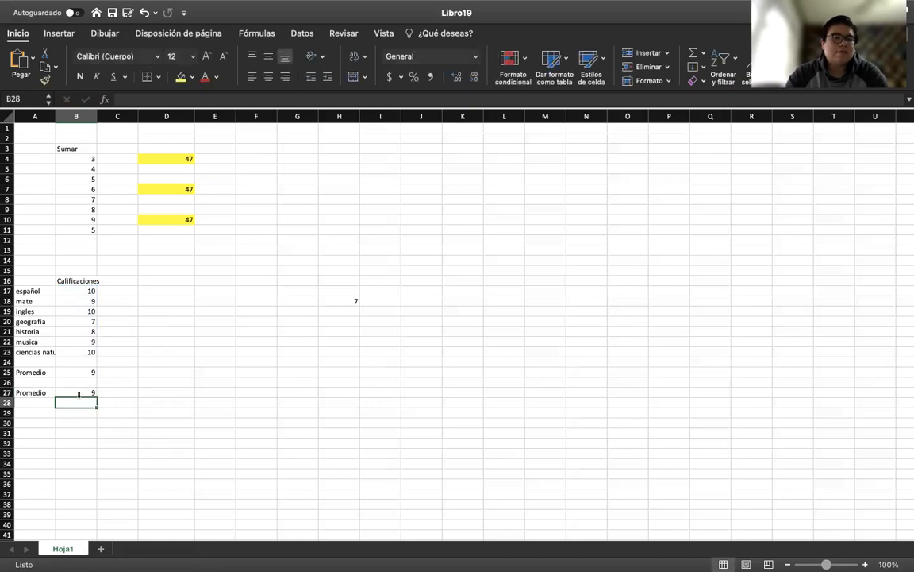
- Highlight the two average results in B27 and B25 with a yellow fill
click(78, 394)
click(181, 78)
click(84, 372)
click(181, 77)
click(283, 327)
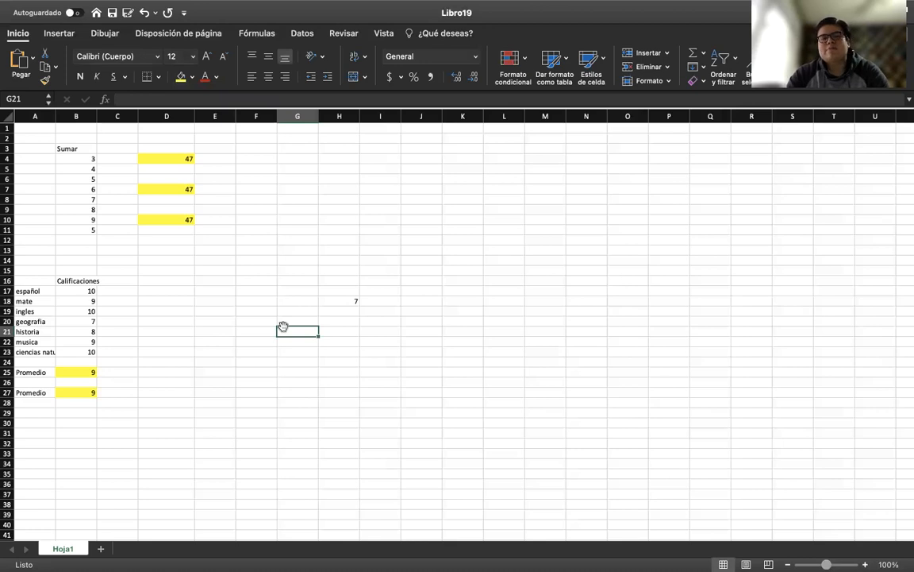
click(74, 393)
click(298, 413)
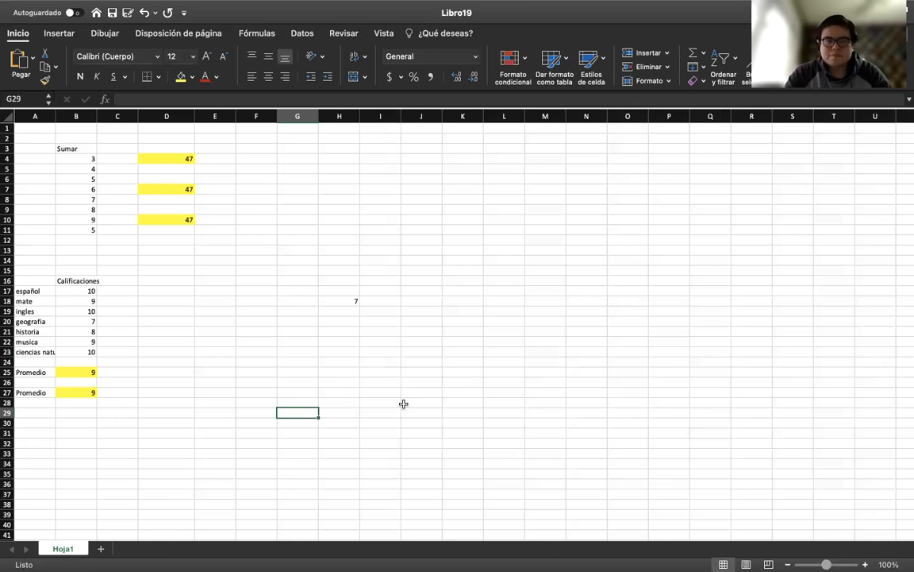
click(215, 386)
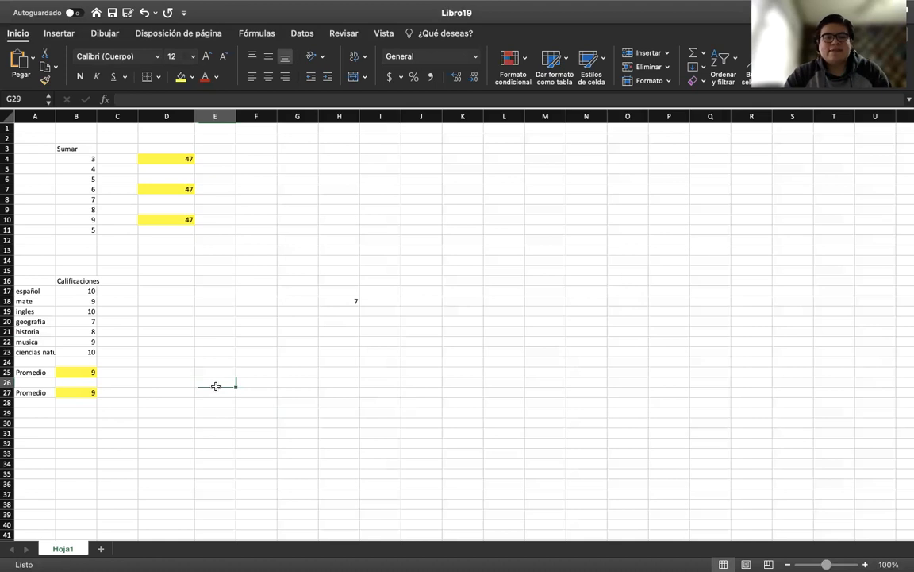
click(212, 293)
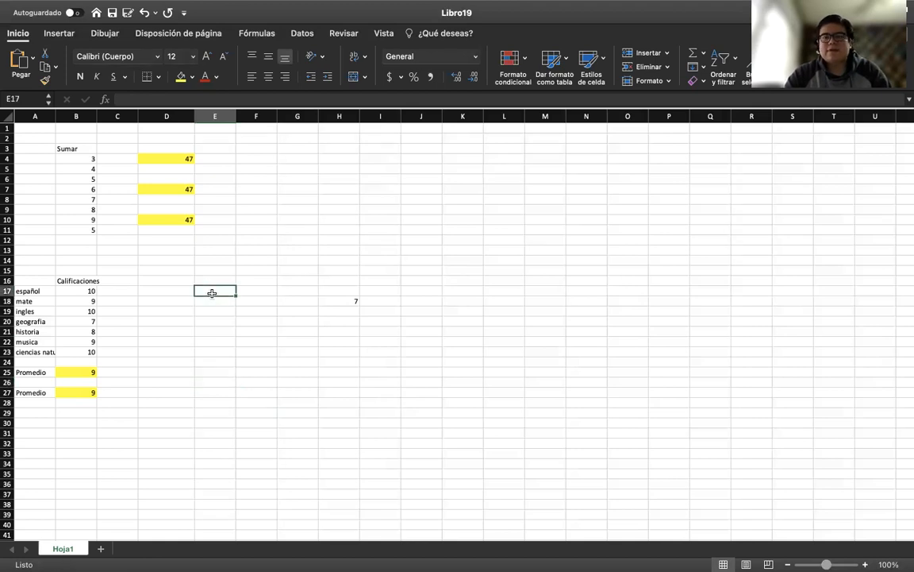
click(208, 379)
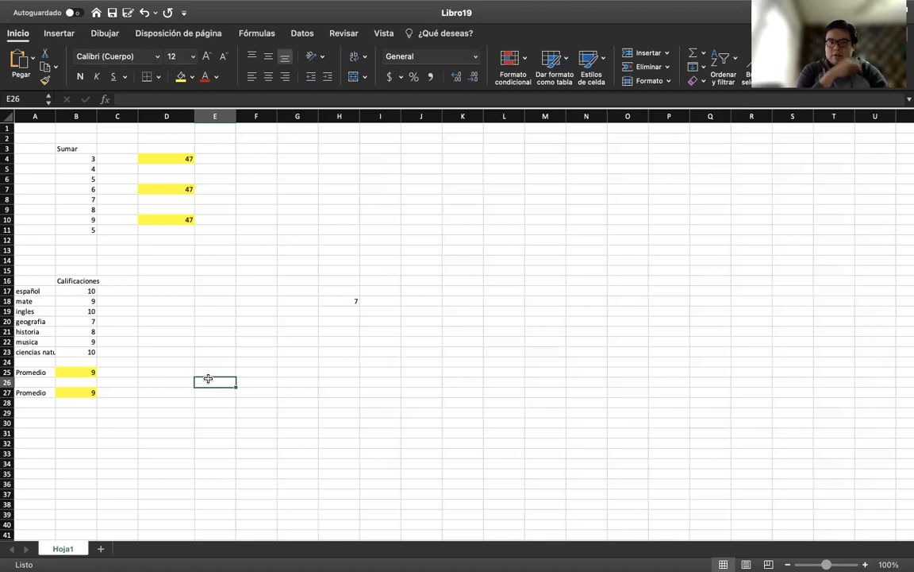
click(208, 281)
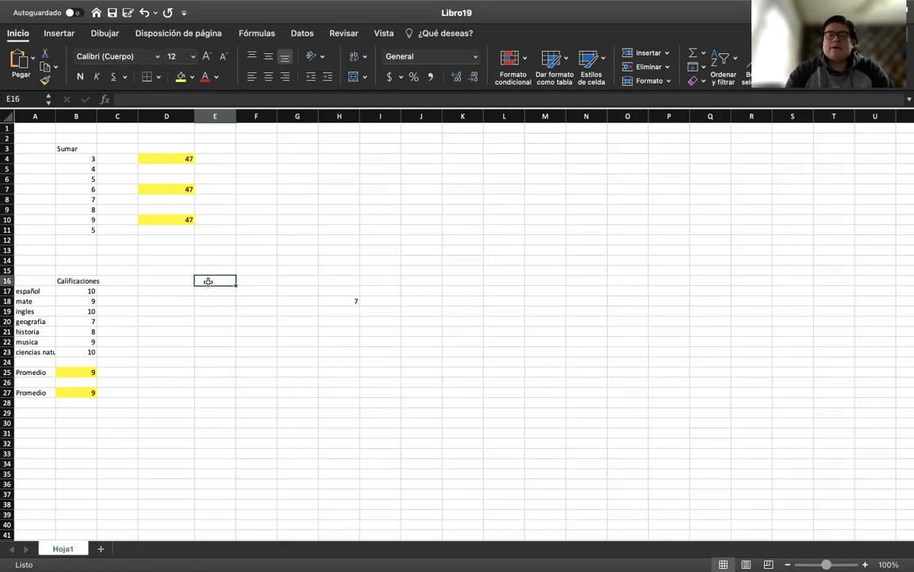
- Examine the function library categories and browse the function list in the formula builder without inserting a function
click(363, 240)
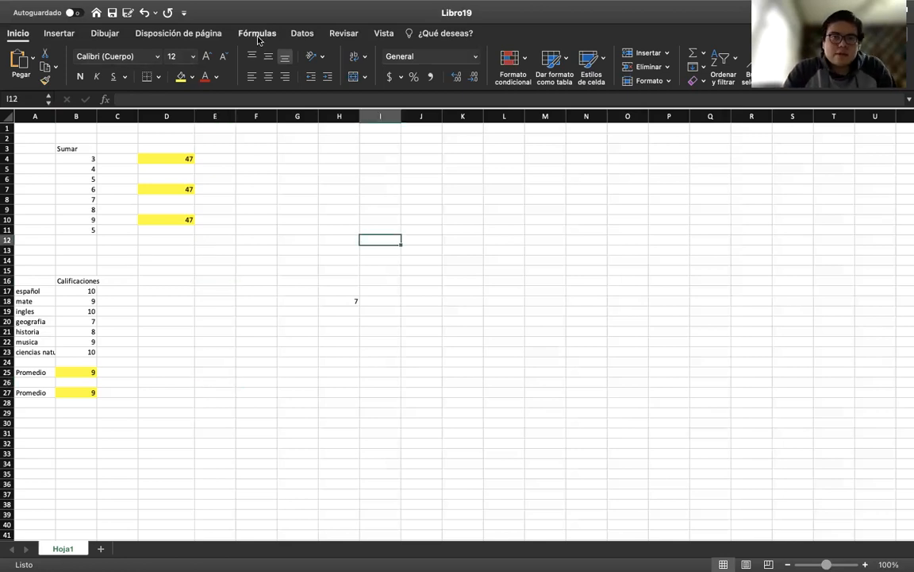
click(257, 33)
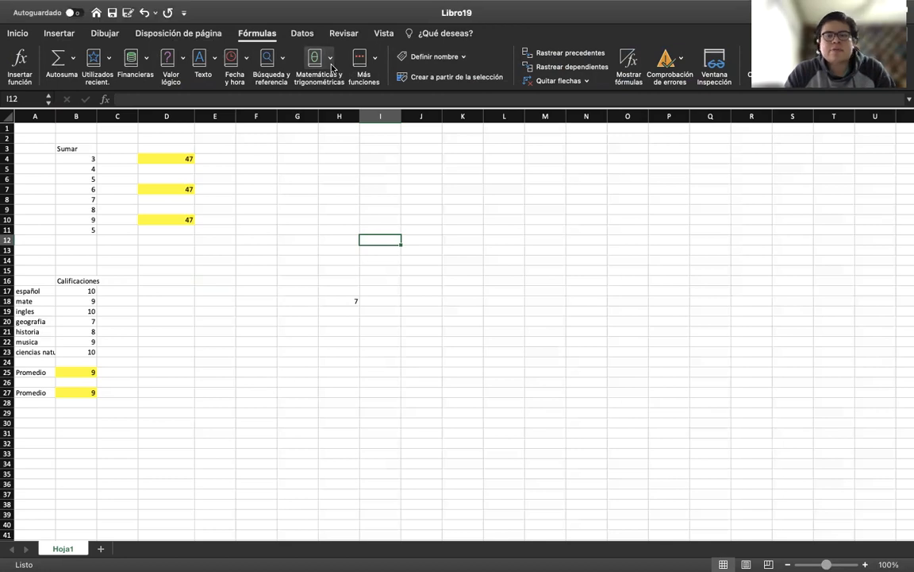
click(473, 211)
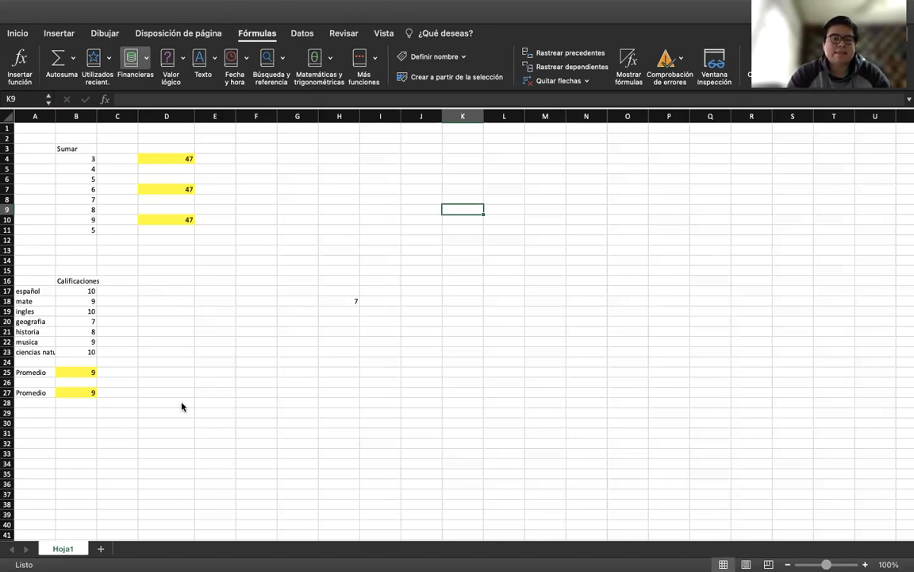
click(340, 291)
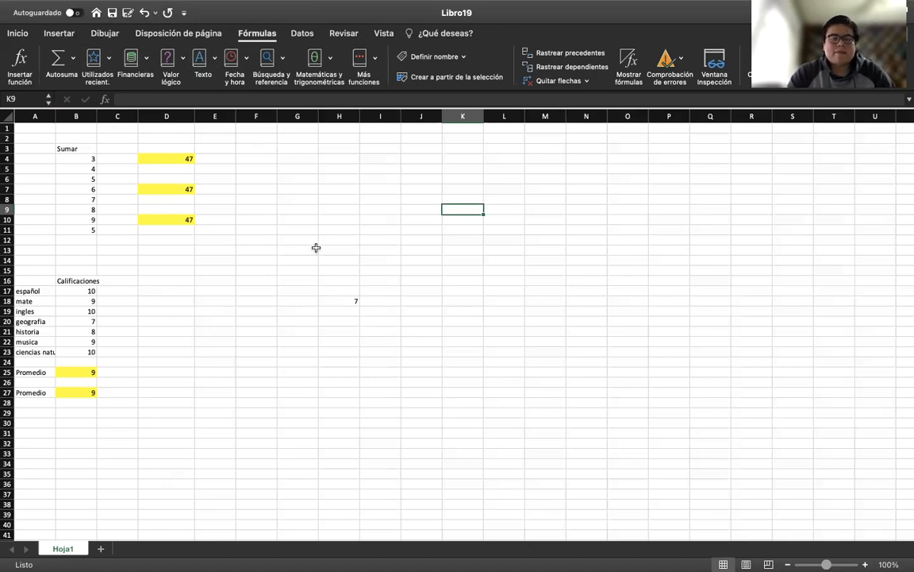
click(20, 72)
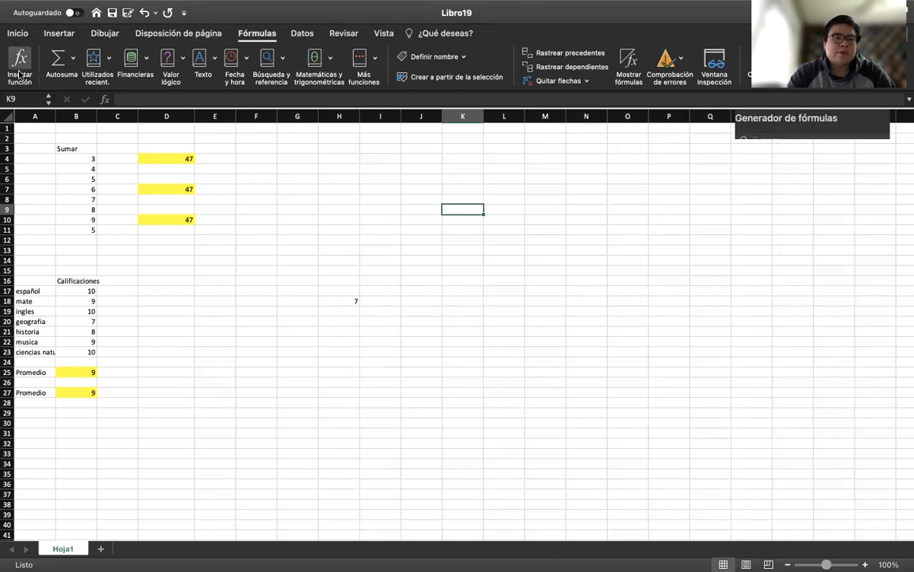
scroll(798, 385, down, 3)
scroll(798, 385, up, 3)
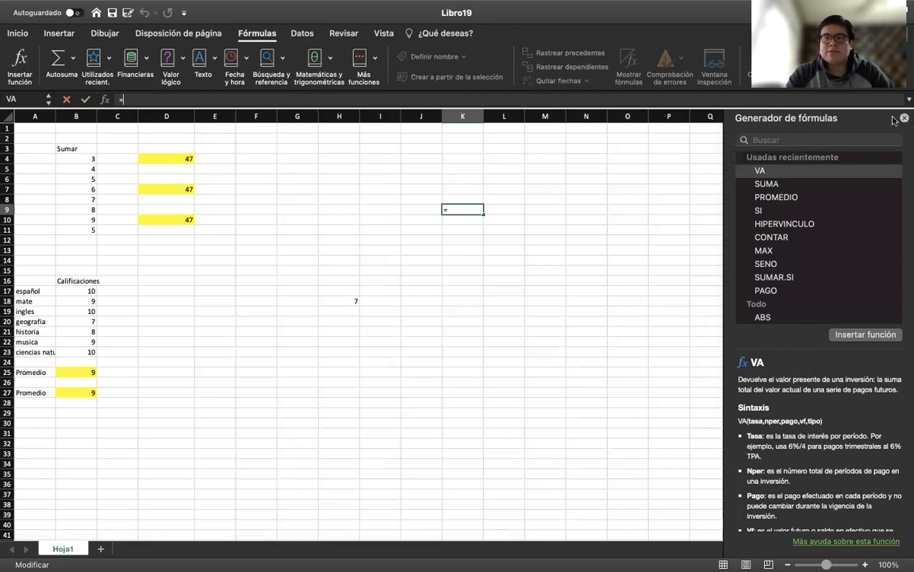
key(Escape)
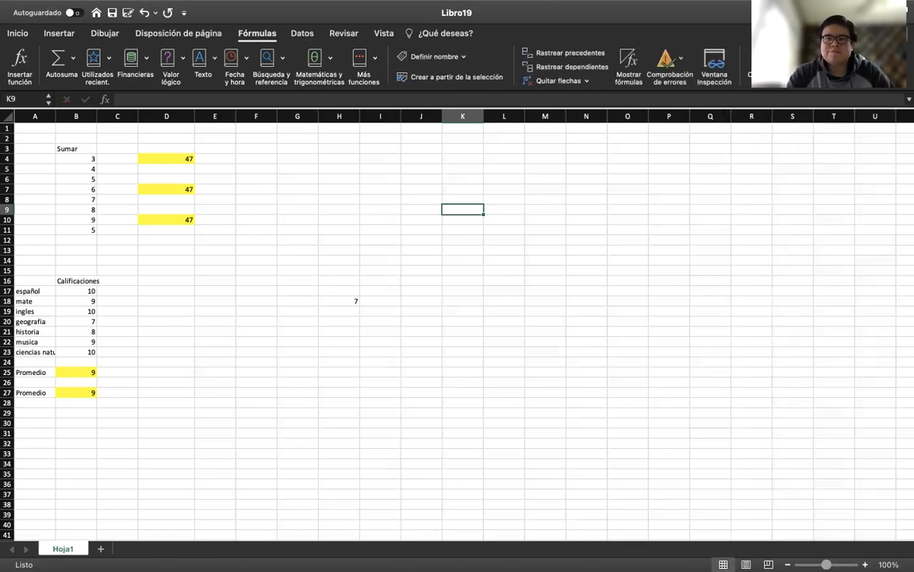
click(254, 321)
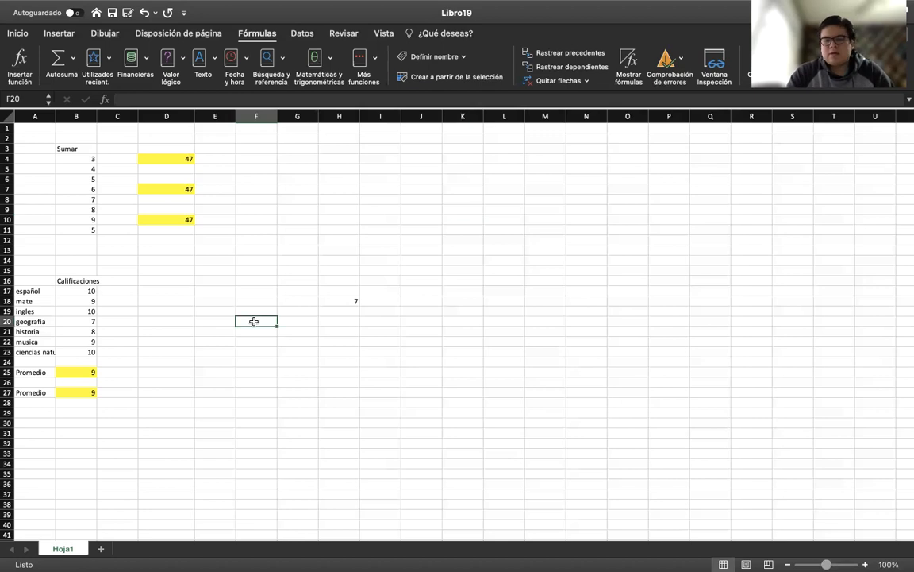
click(147, 389)
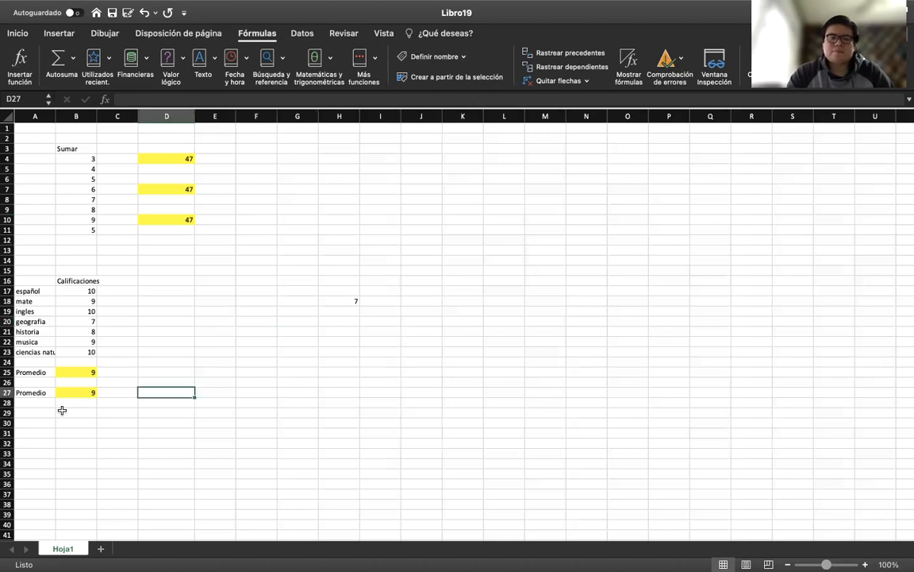
click(194, 321)
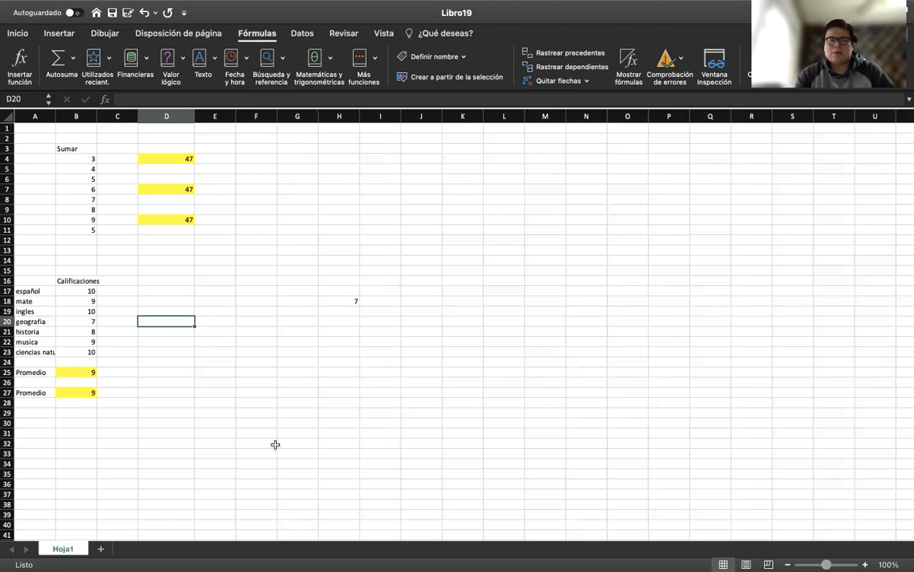
click(253, 412)
click(175, 386)
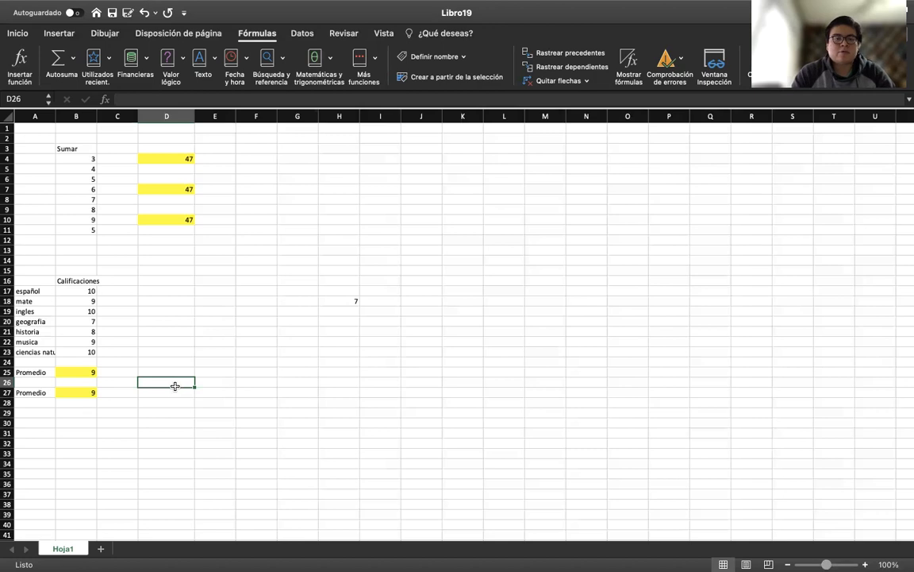
click(157, 329)
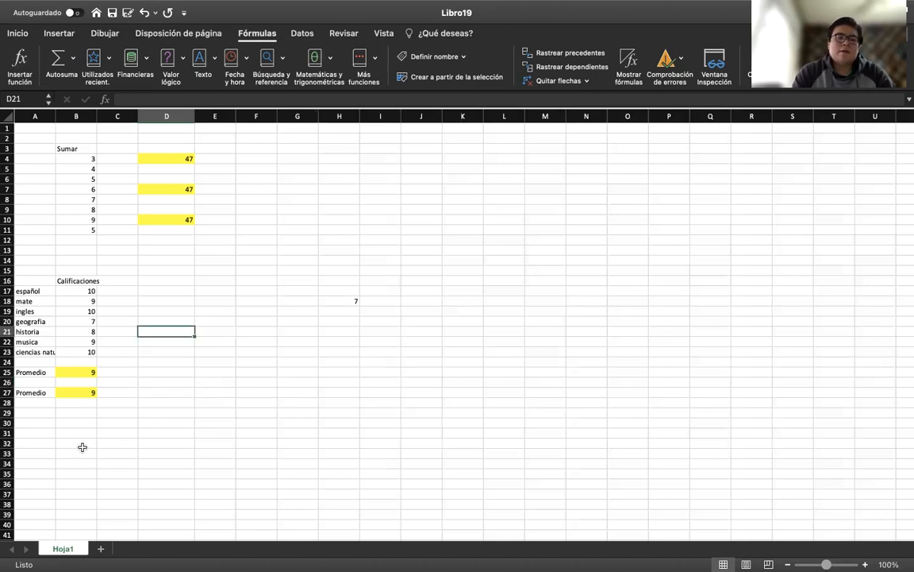
click(81, 450)
click(40, 414)
click(49, 466)
click(36, 439)
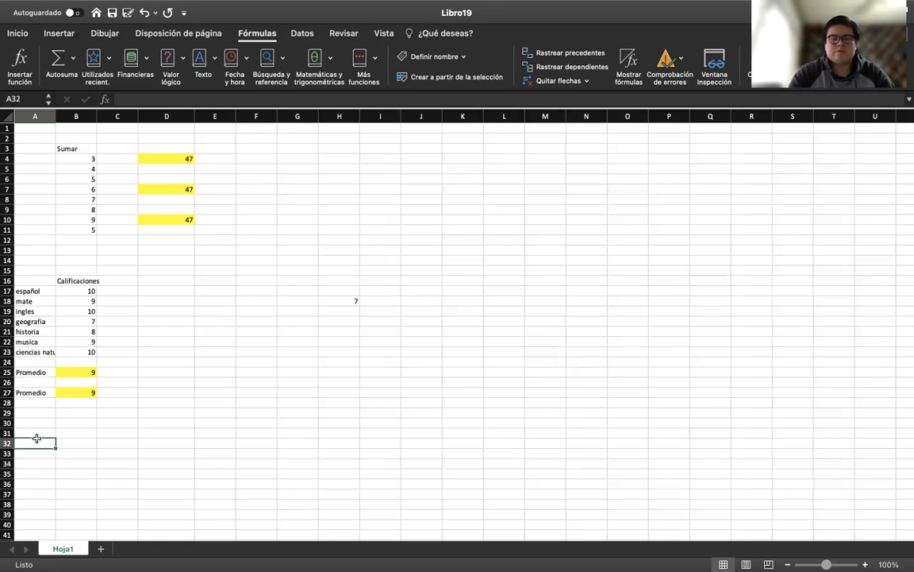
text(=)
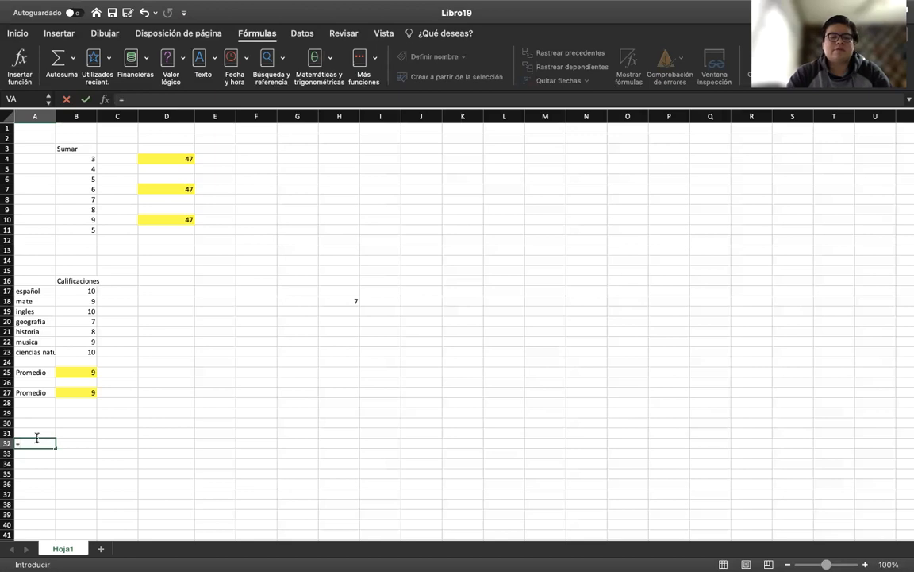
key(BackSpace)
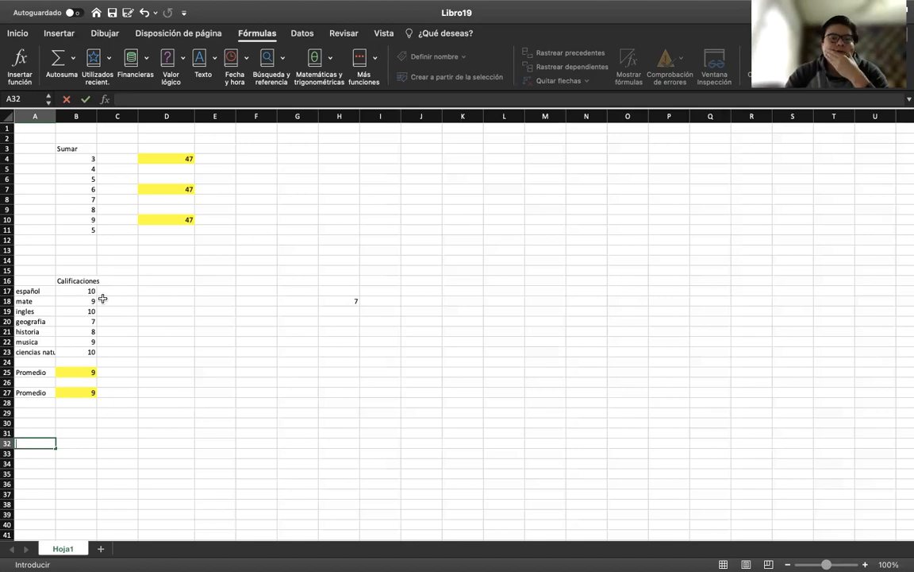
- Examine the grades in B17:B23 and compare them with a much longer cell range, J2:J41
drag(89, 291, 92, 352)
click(162, 351)
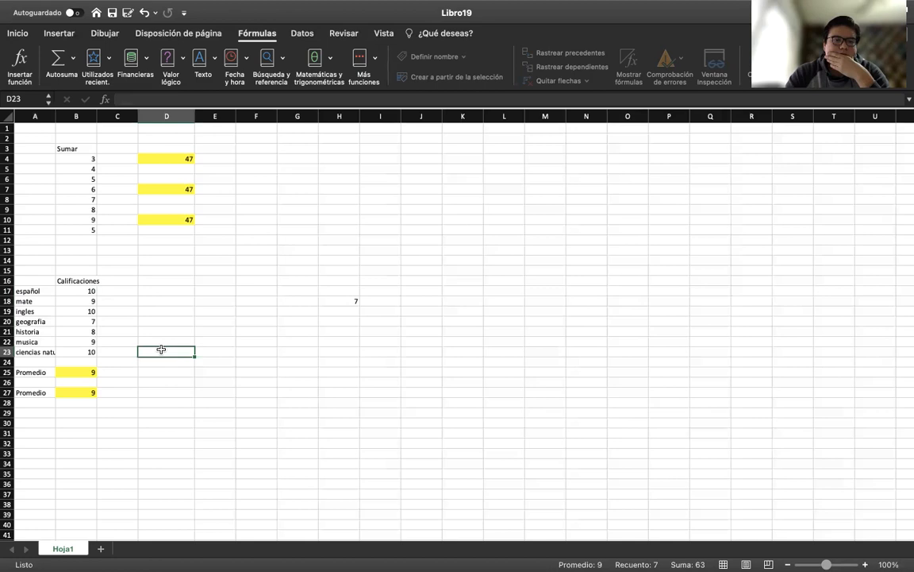
drag(79, 291, 83, 351)
click(270, 412)
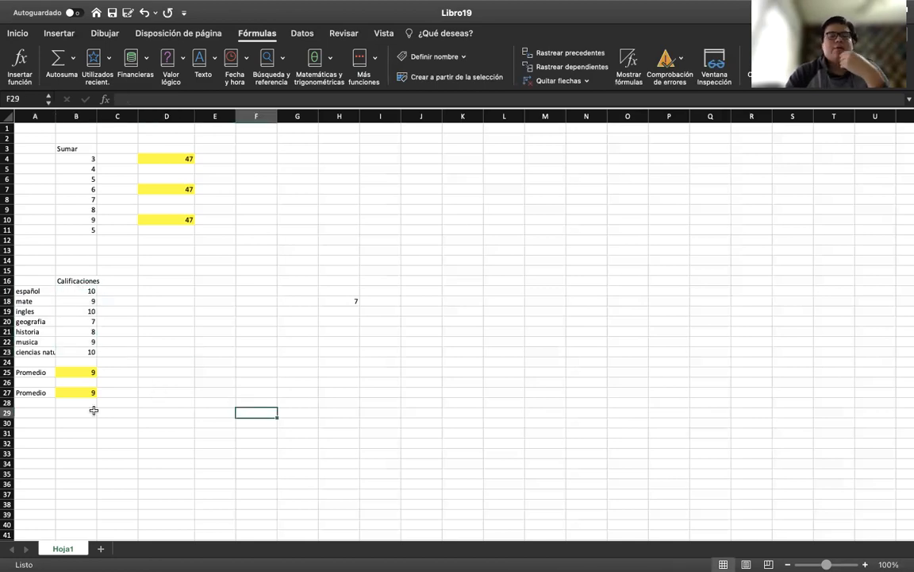
click(192, 471)
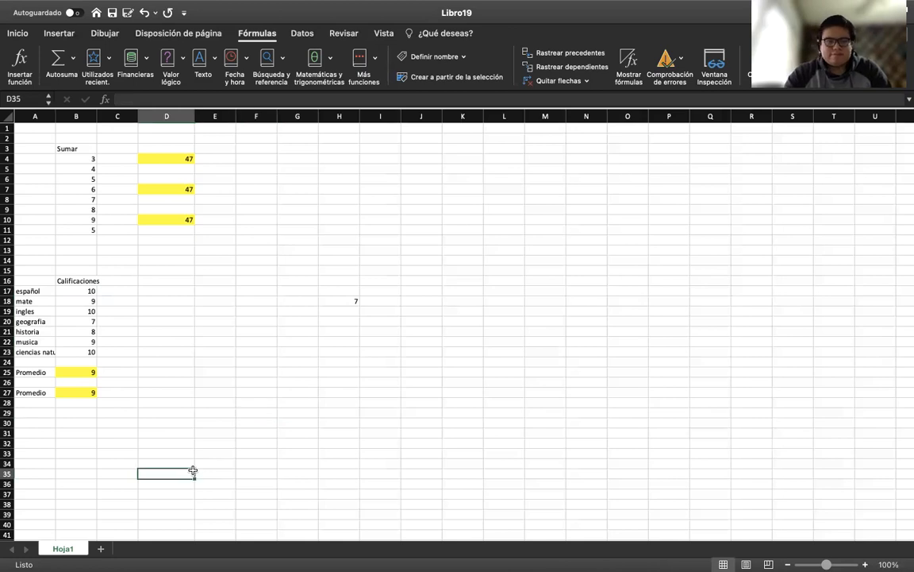
drag(79, 291, 85, 352)
click(184, 401)
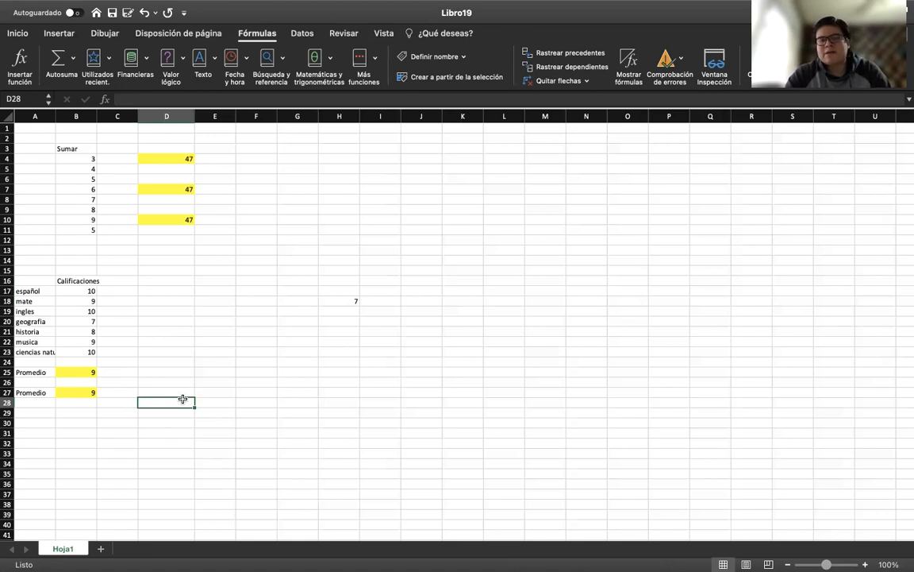
click(231, 313)
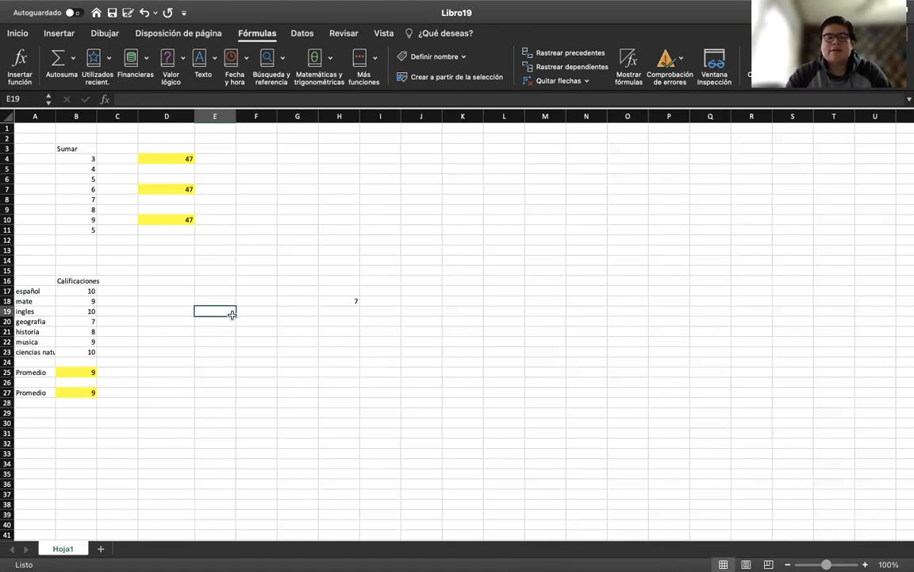
click(294, 343)
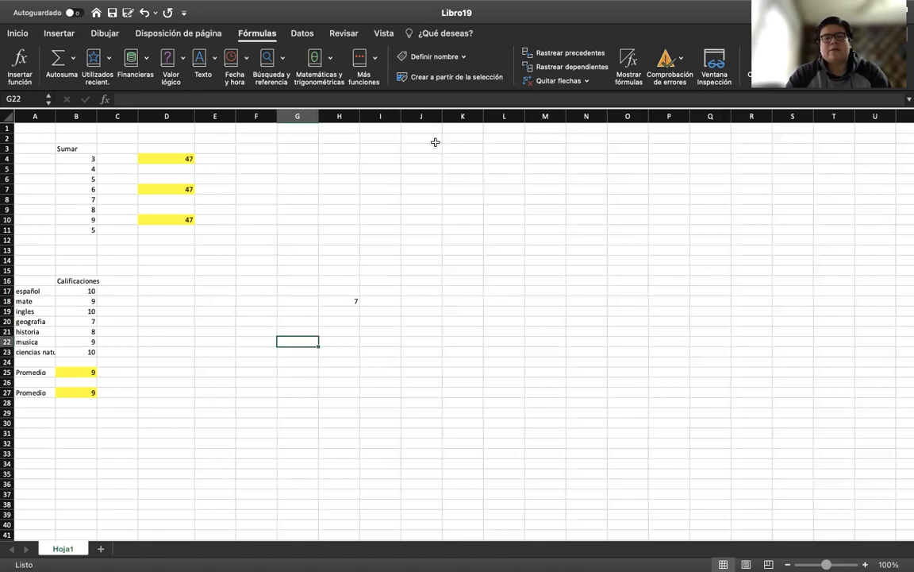
drag(435, 142, 424, 535)
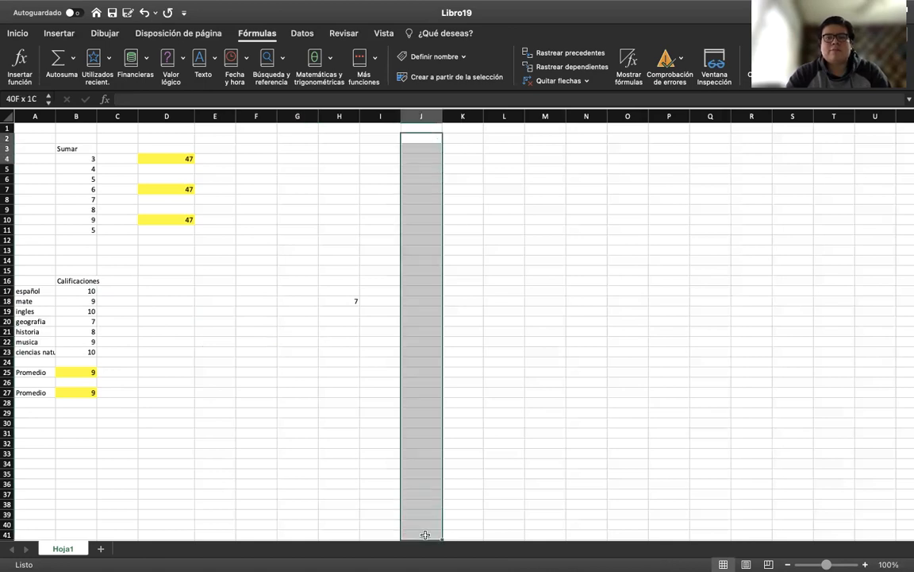
click(562, 327)
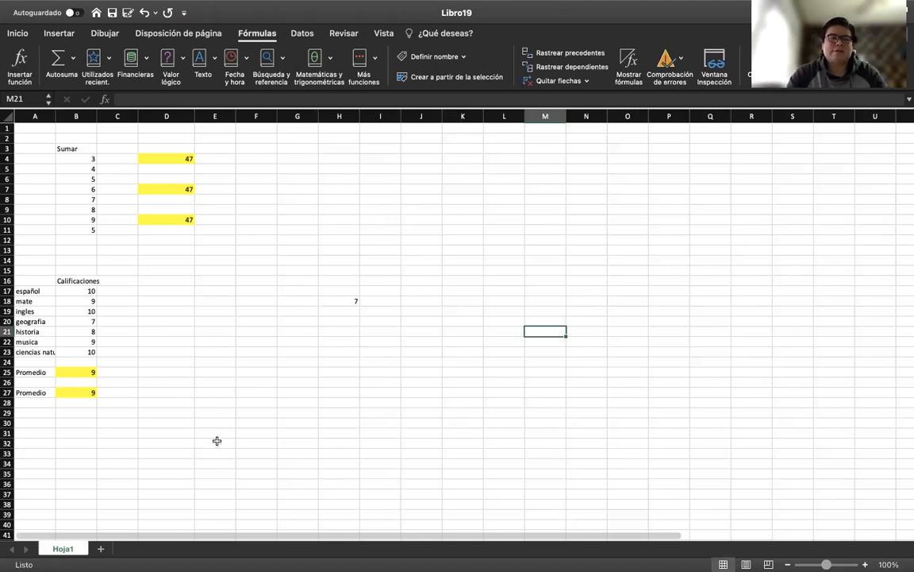
click(217, 441)
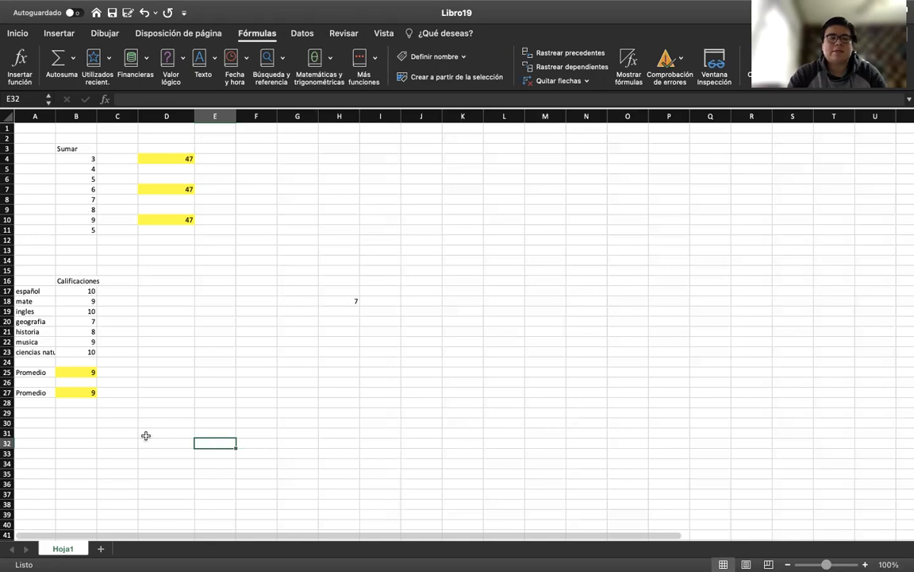
- Find the highest grade in A30 with the MAX function over B17:B23 and check it against the grades
click(29, 419)
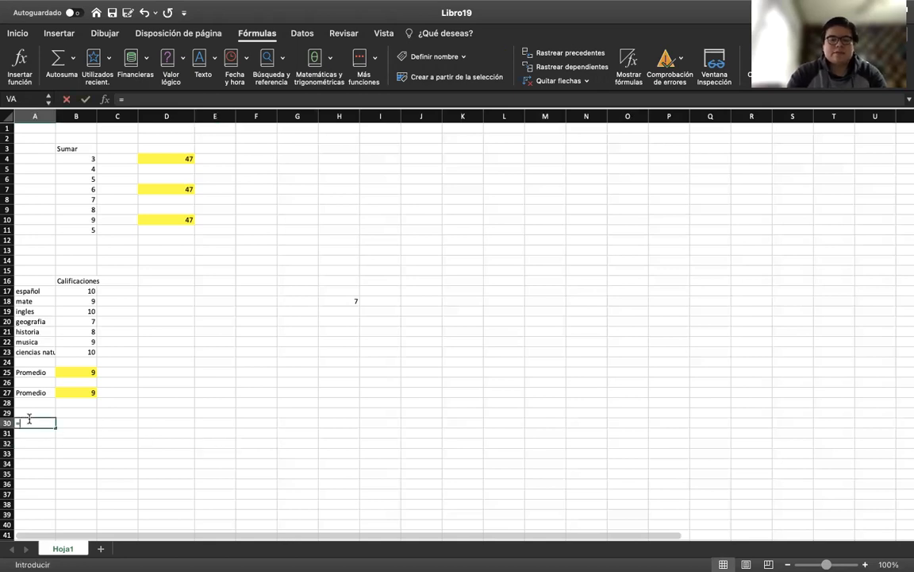
text(=ma)
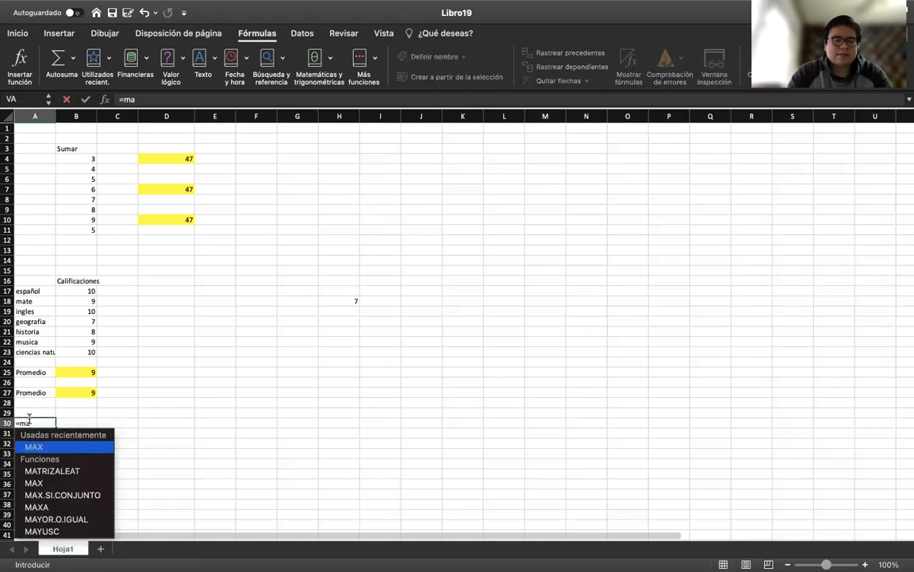
text(x()
drag(92, 294, 92, 349)
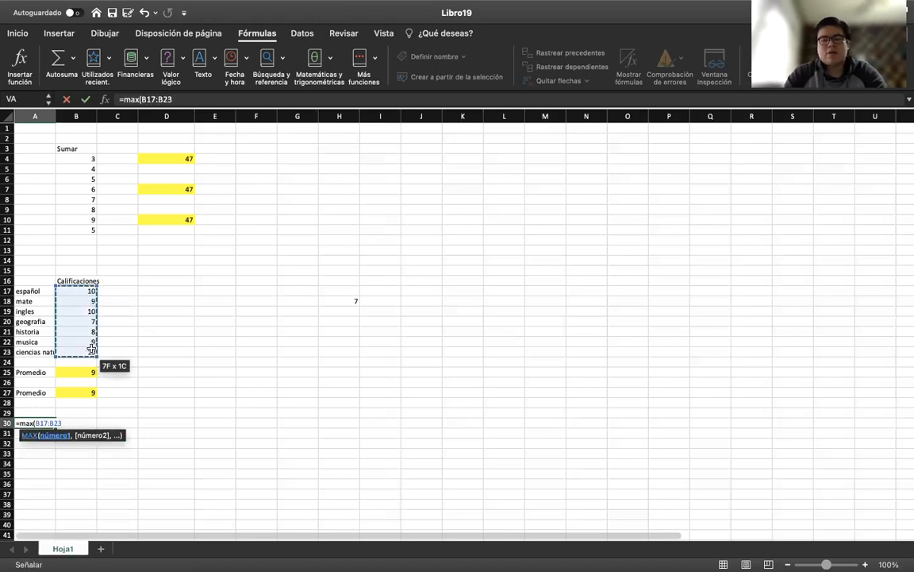
text())
key(Return)
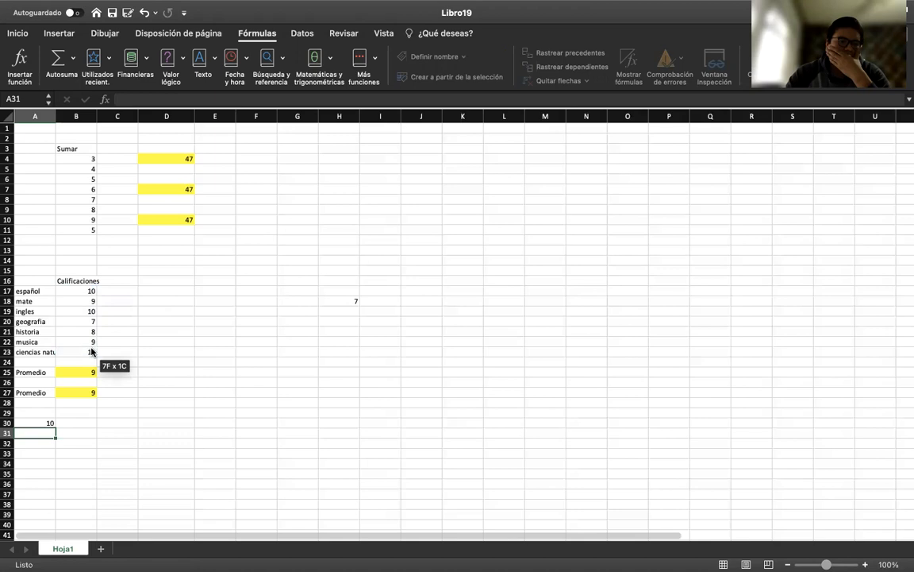
click(46, 423)
drag(83, 292, 87, 352)
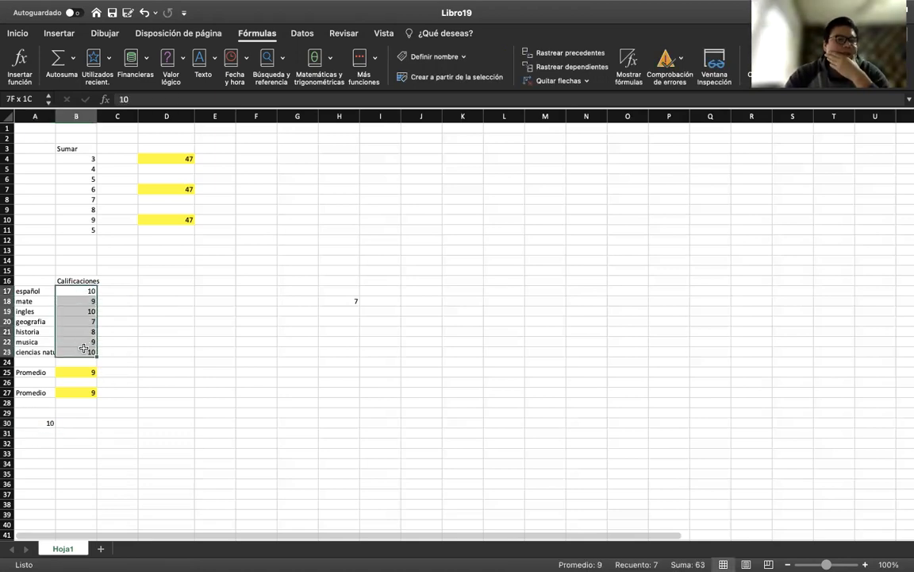
click(142, 375)
- Find the lowest grade in A32 with the MIN function over B17:B23
click(41, 442)
text(=min()
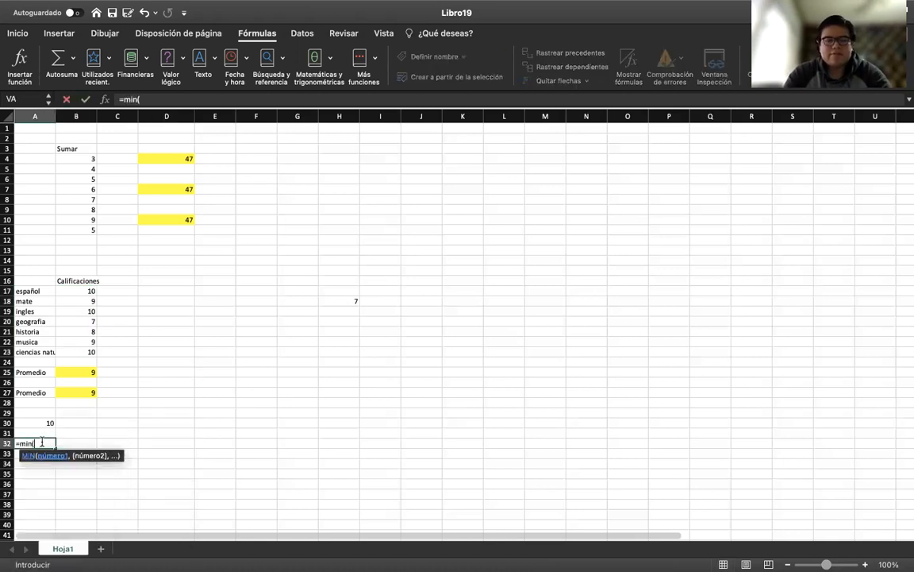
drag(88, 291, 91, 350)
key(Return)
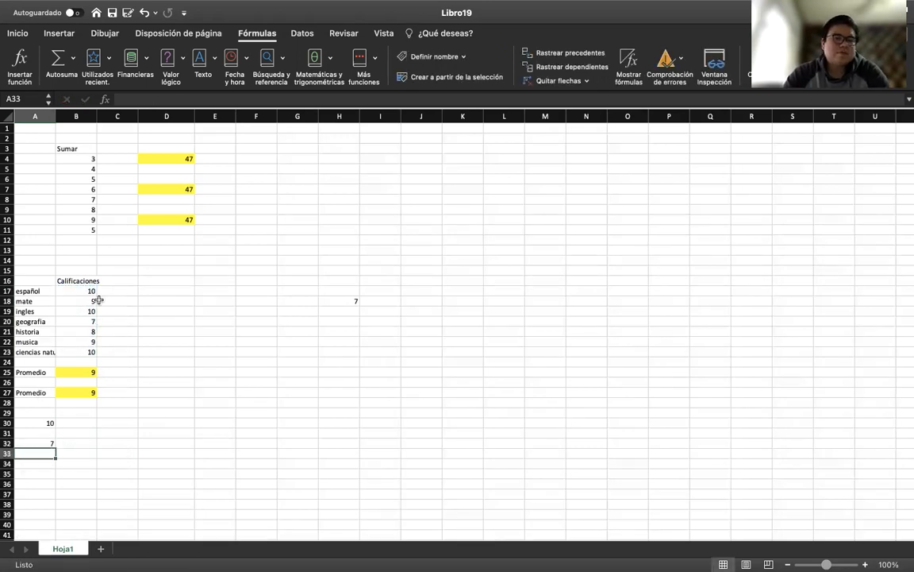
- Review the maximum in A30 and the minimum in A32 against the grades in B17:B23
drag(90, 291, 89, 351)
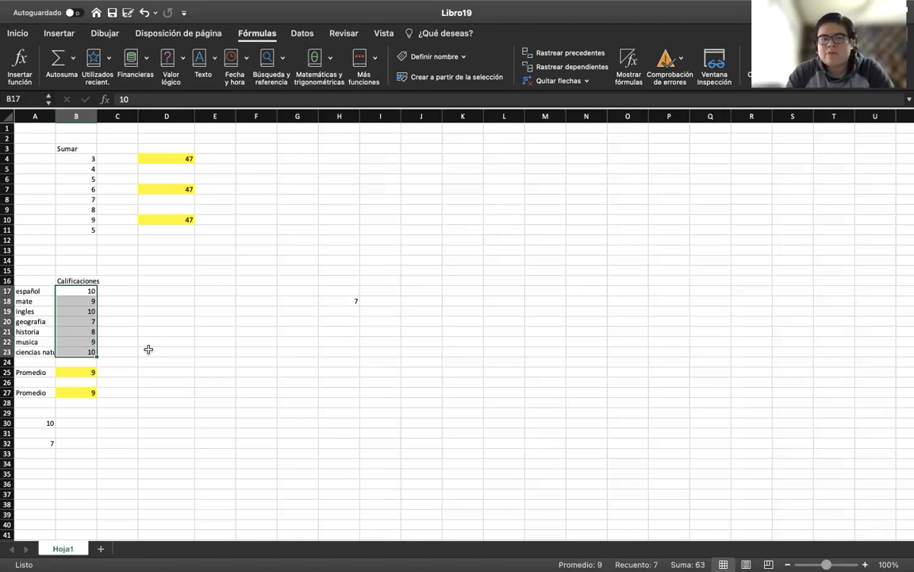
click(45, 422)
click(52, 443)
click(254, 450)
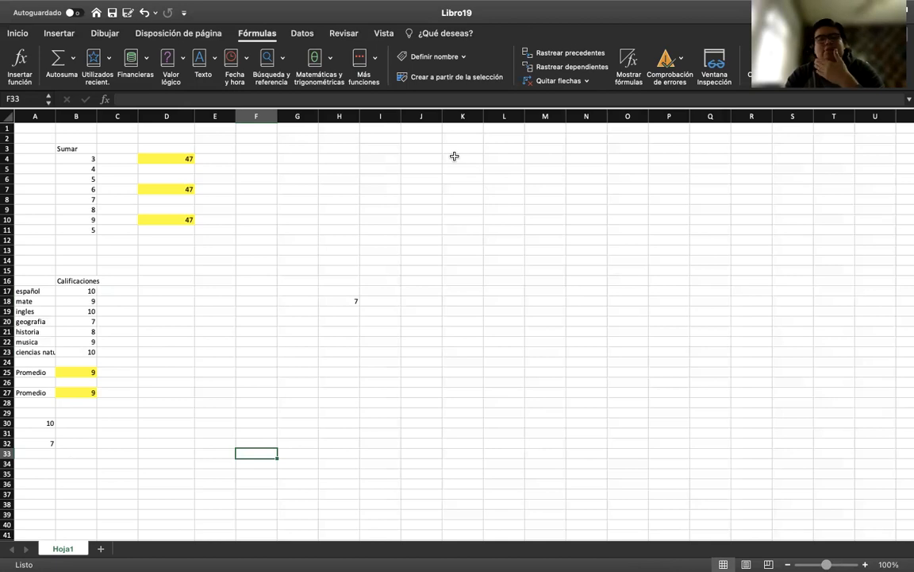
click(229, 312)
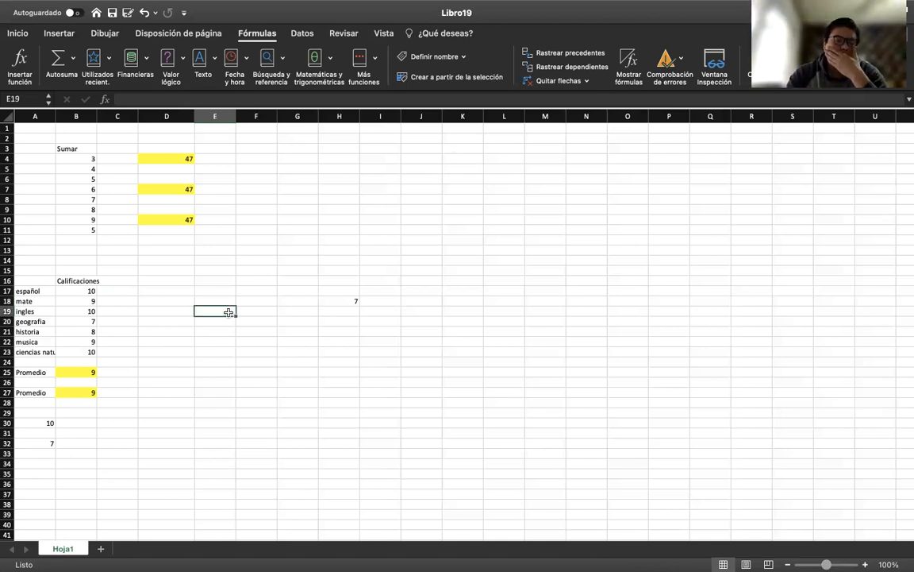
click(49, 426)
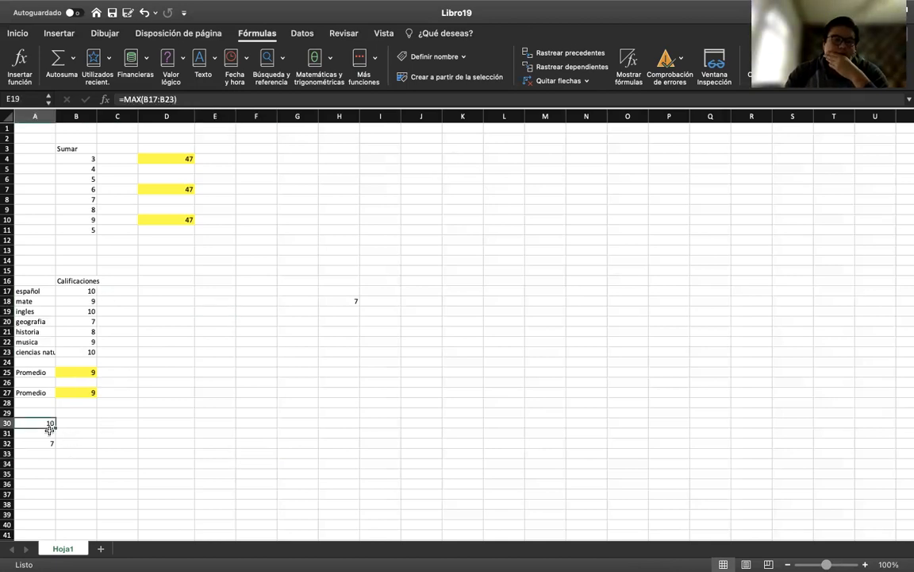
drag(50, 429, 46, 439)
click(162, 454)
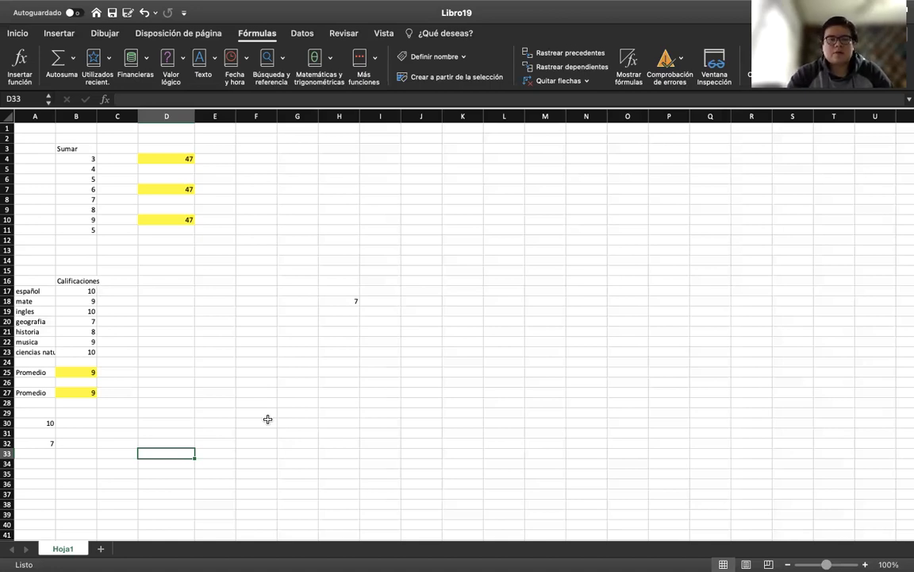
click(359, 373)
click(339, 303)
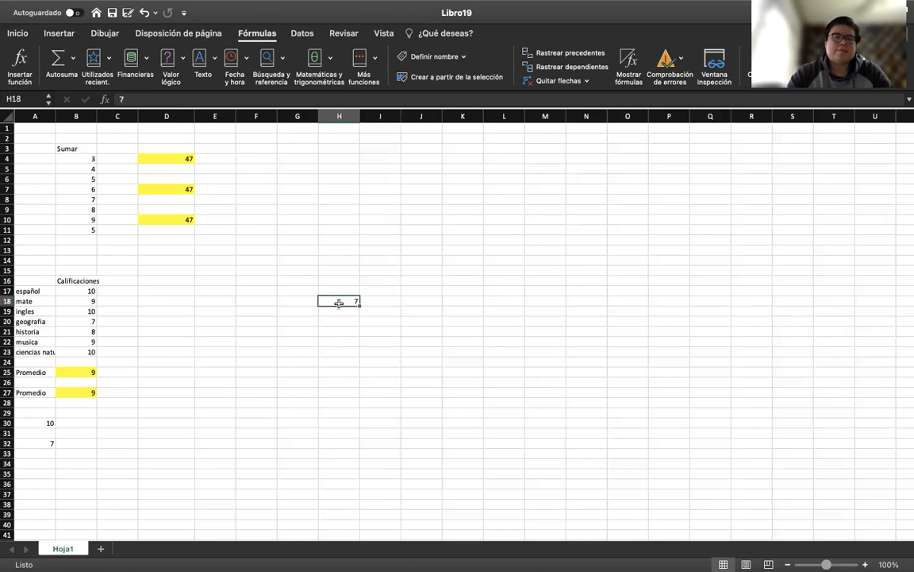
click(348, 386)
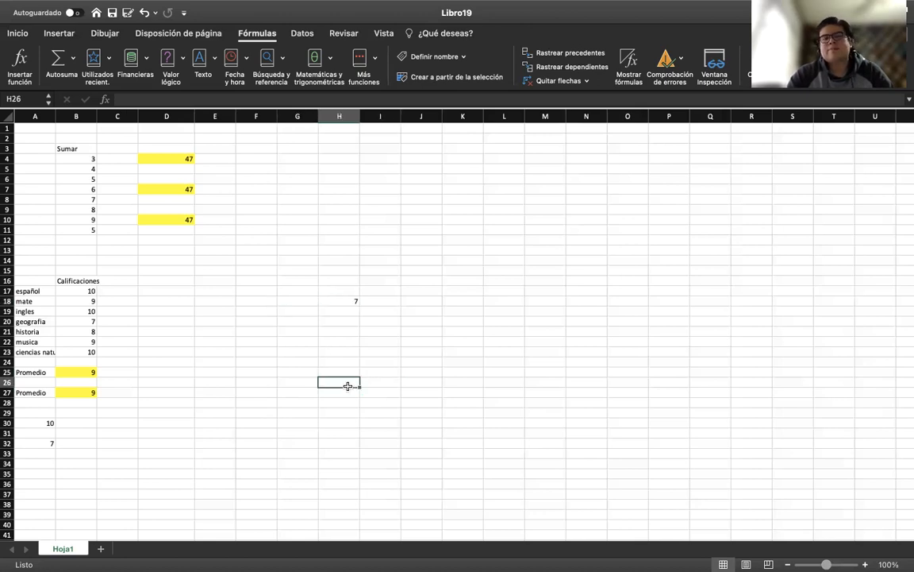
click(223, 354)
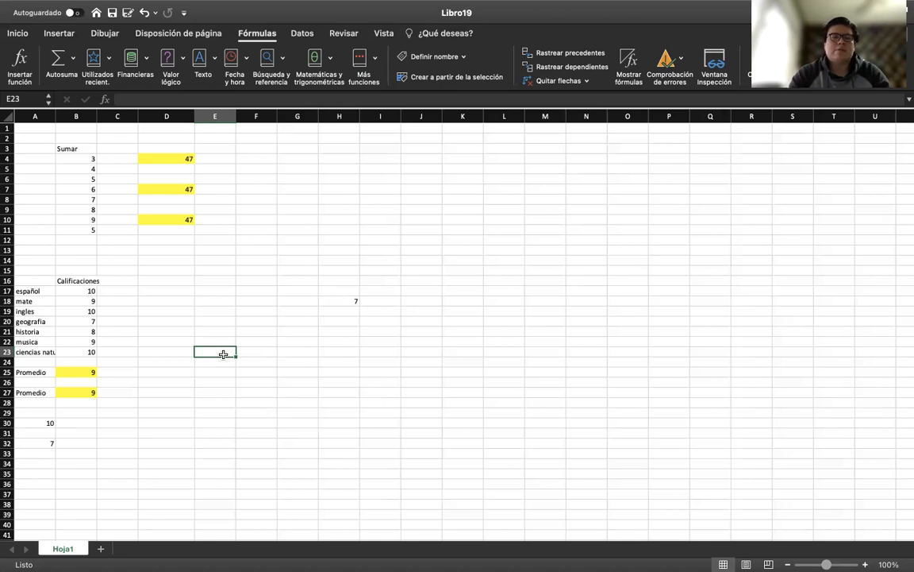
click(97, 474)
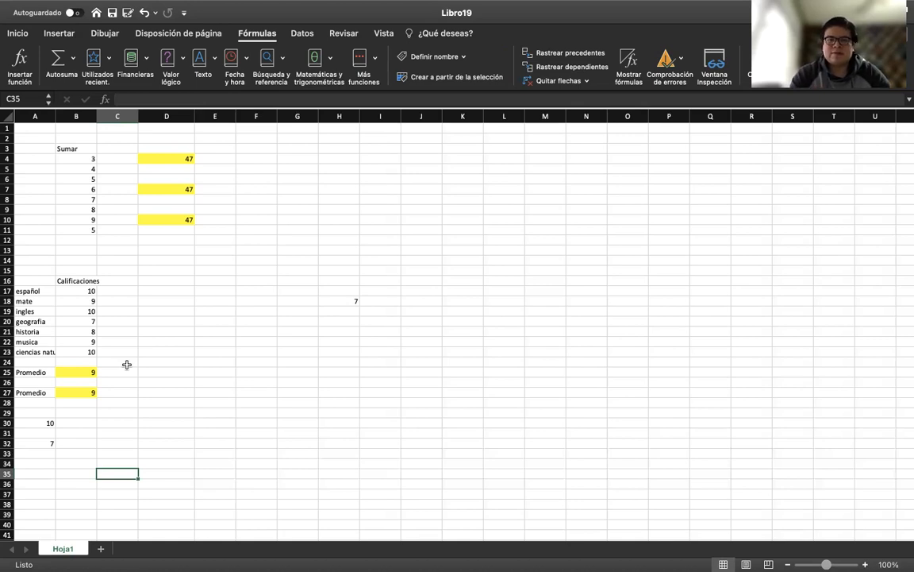
click(222, 350)
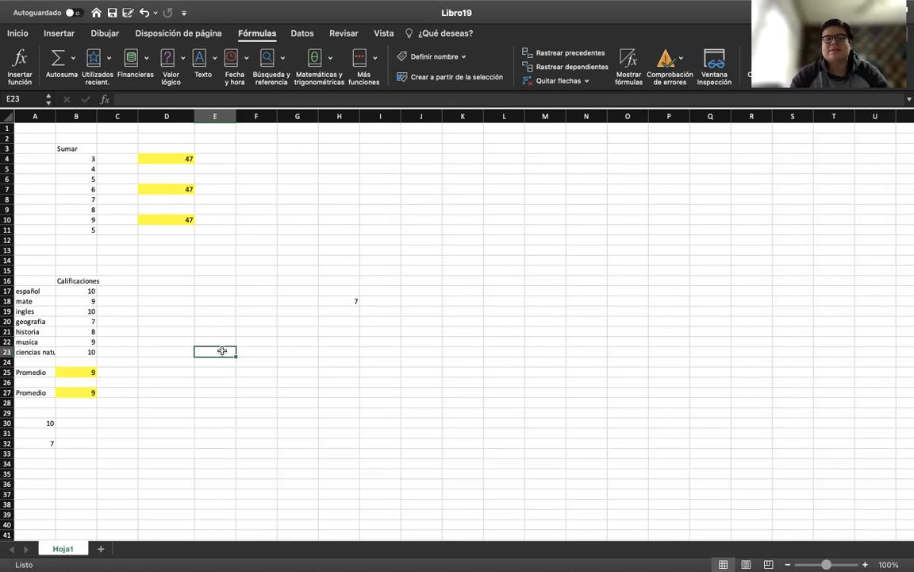
click(438, 292)
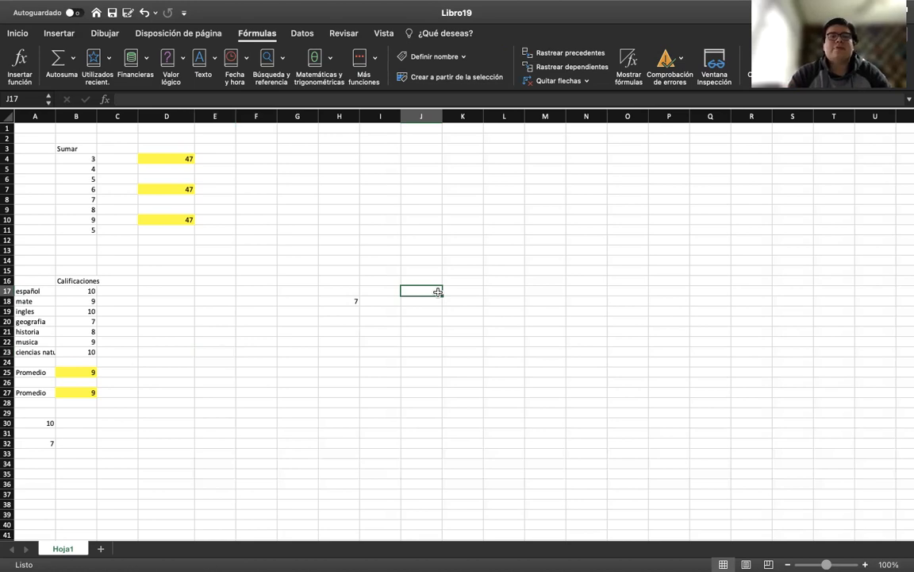
click(447, 199)
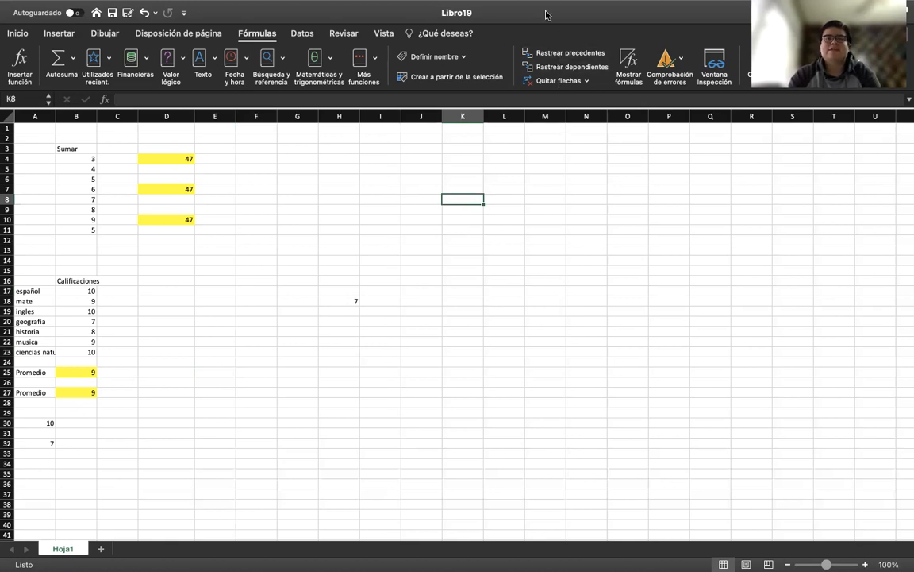
mouse_move(573, 6)
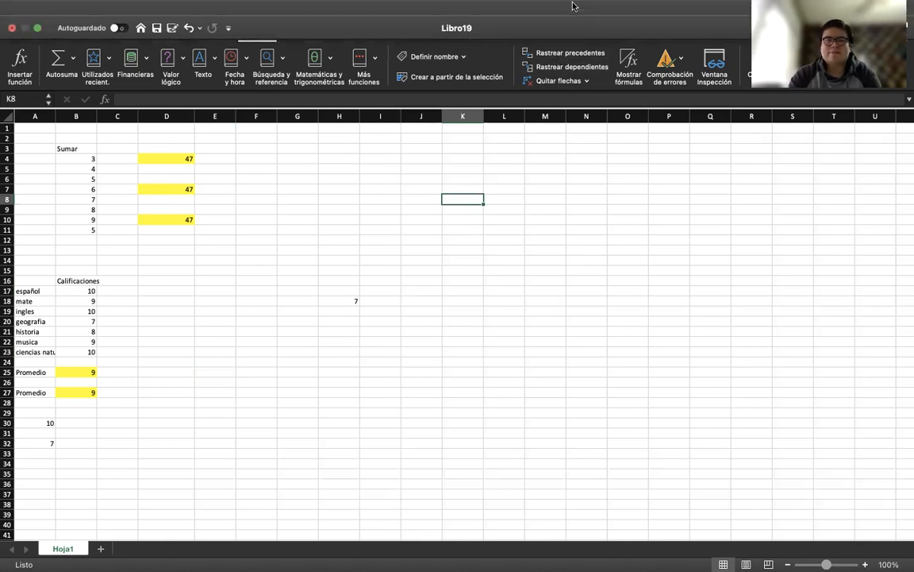